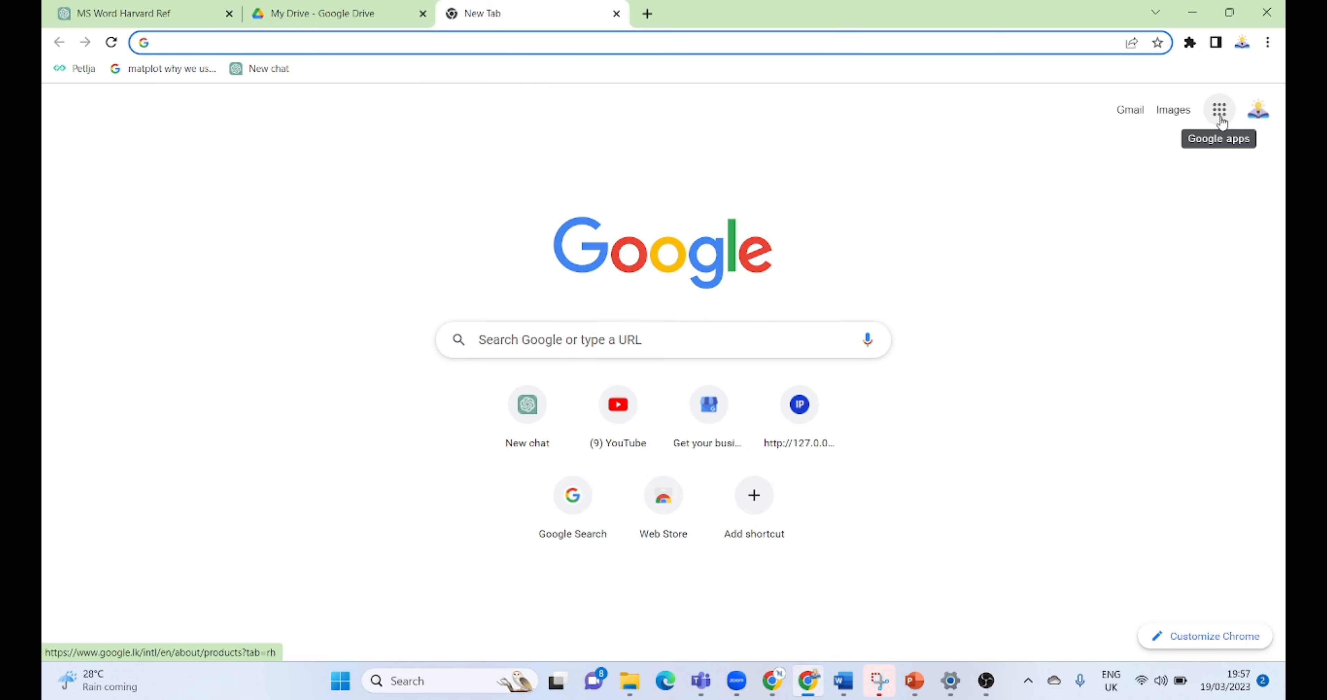
Open Google Docs from the Google apps and display its full template gallery.
{"action": "left_click", "coordinate": [1221, 115]}
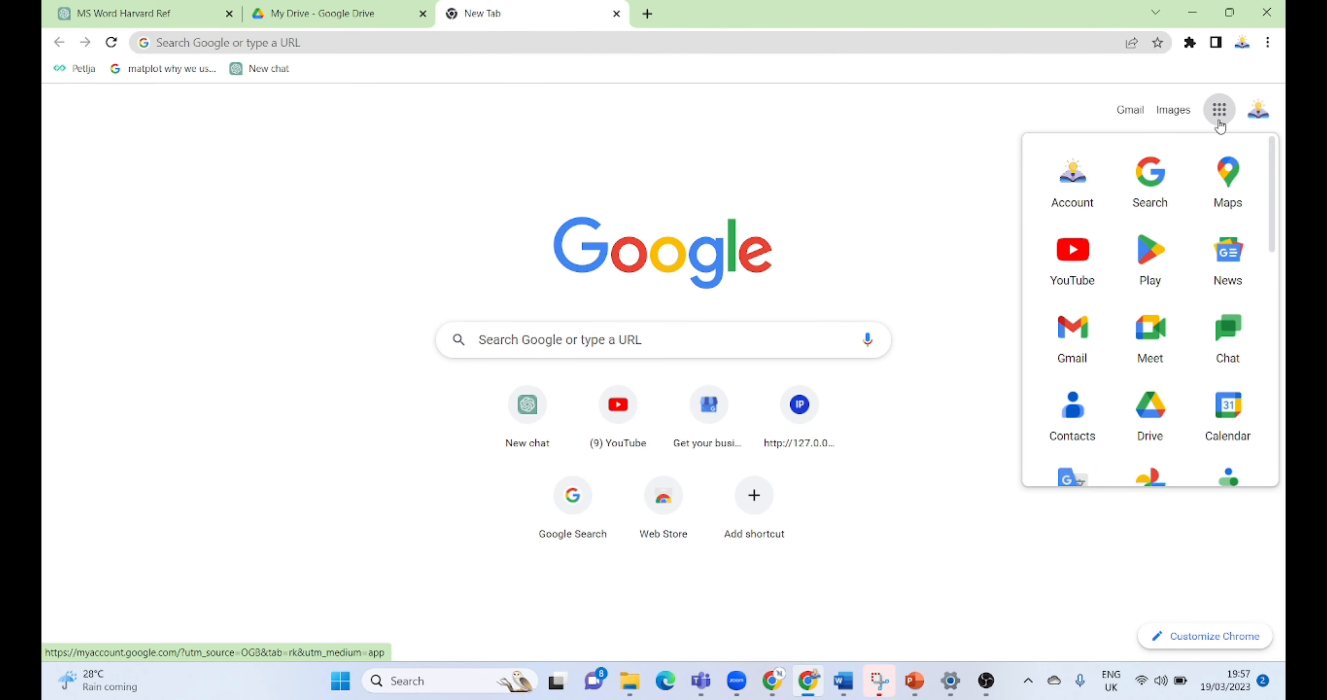
{"action": "scroll", "coordinate": [1159, 299], "scroll_direction": "down", "scroll_amount": 5}
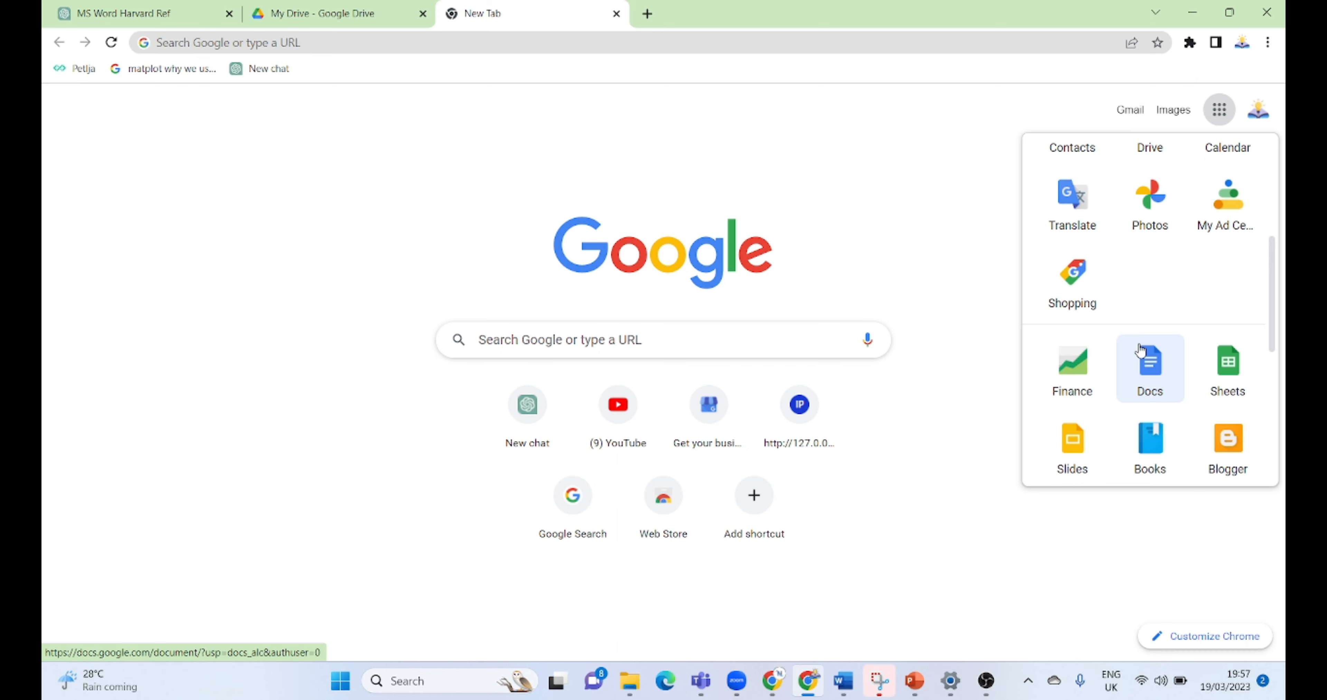
{"action": "left_click", "coordinate": [1156, 382]}
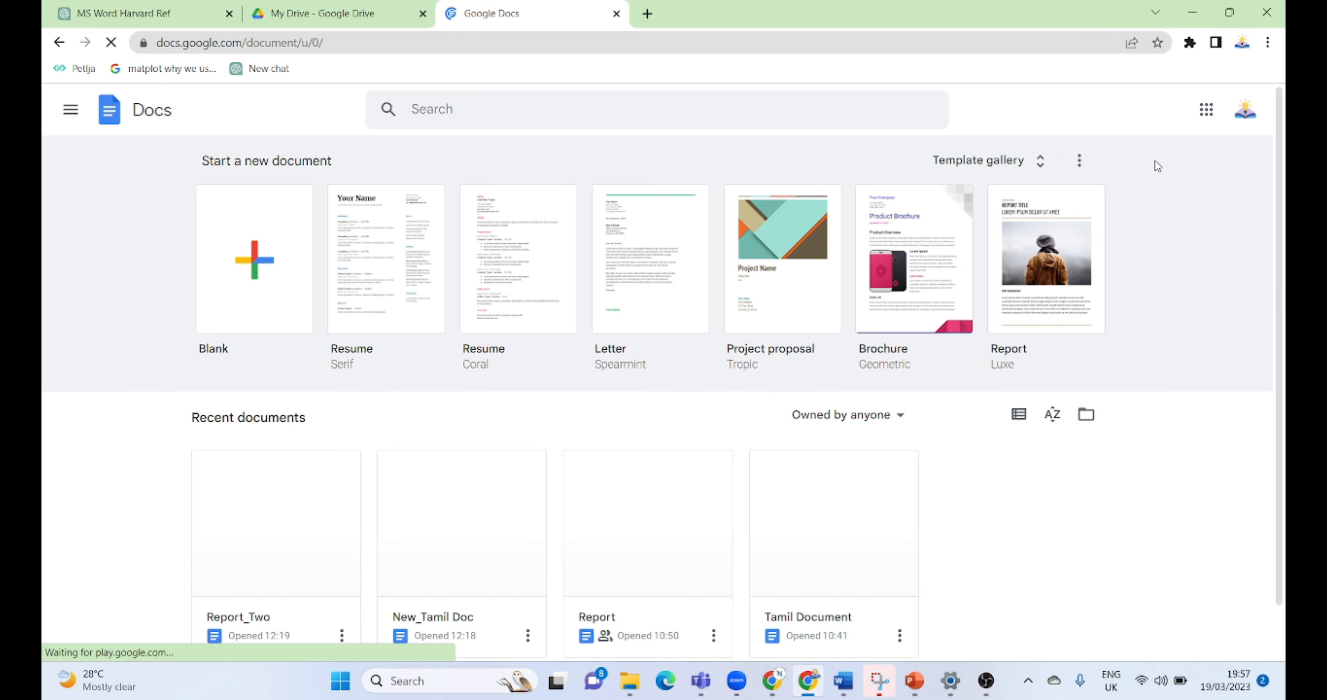
{"action": "left_click", "coordinate": [1008, 164]}
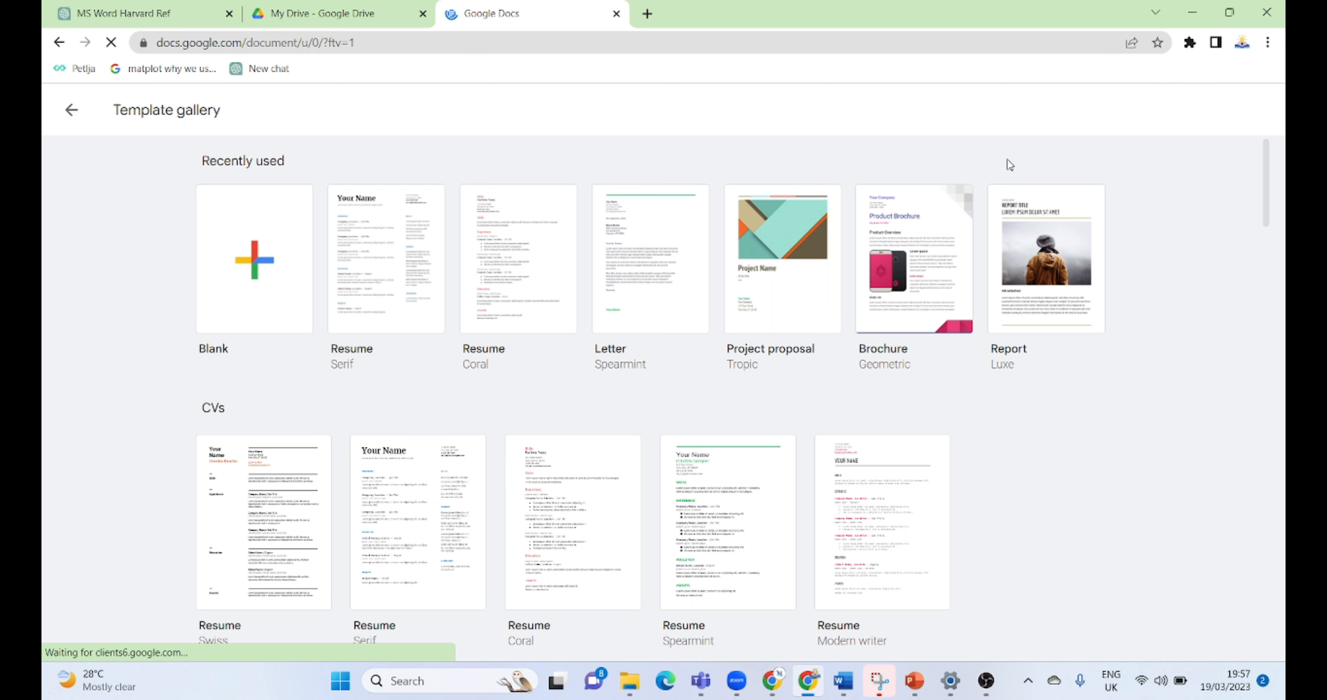
Look through the template gallery's CVs, Letters, Personal, Work, Sales and Education categories, ending back at the recently used templates.
{"action": "scroll", "coordinate": [636, 340], "scroll_direction": "down", "scroll_amount": 3}
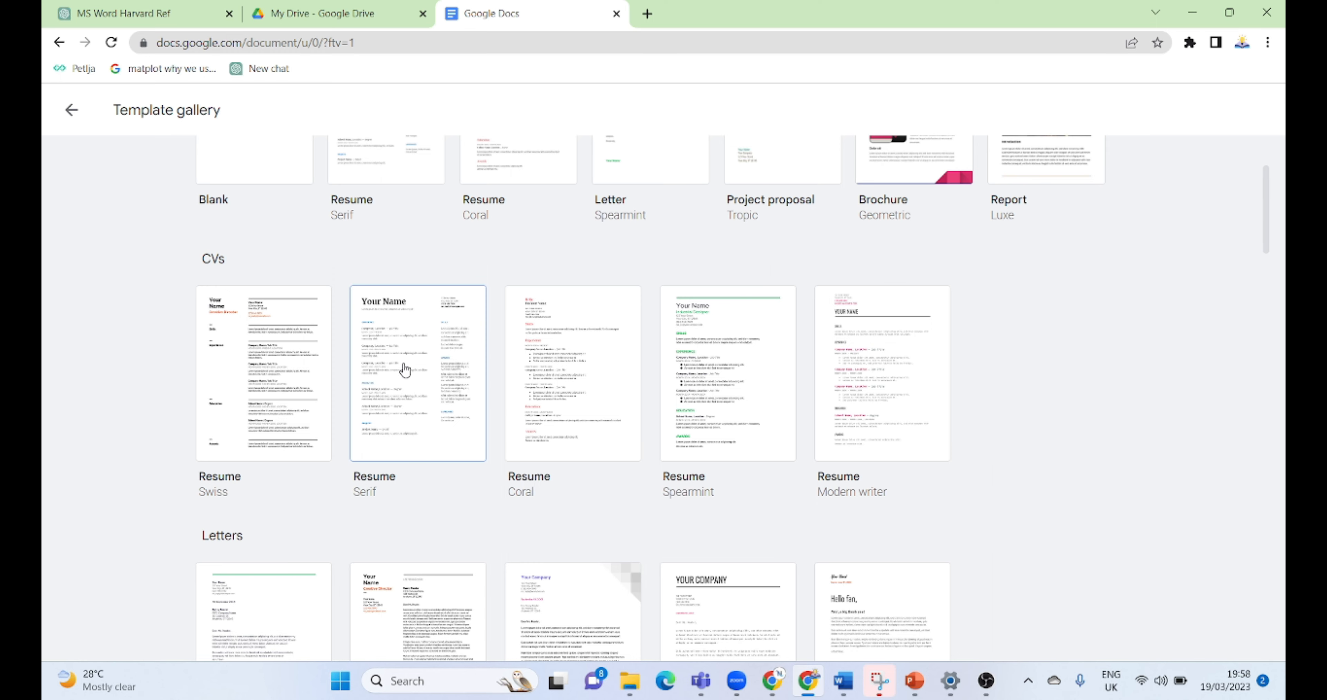
{"action": "scroll", "coordinate": [405, 370], "scroll_direction": "down", "scroll_amount": 2}
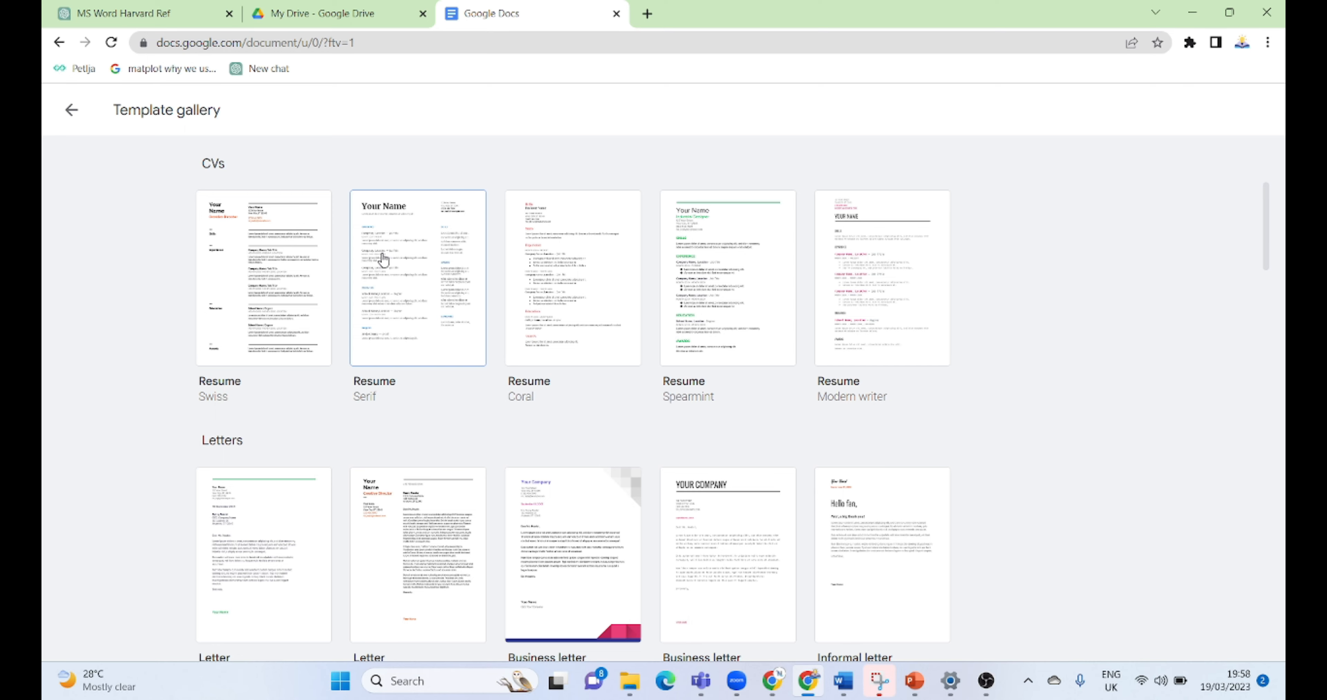
{"action": "scroll", "coordinate": [489, 326], "scroll_direction": "down", "scroll_amount": 1}
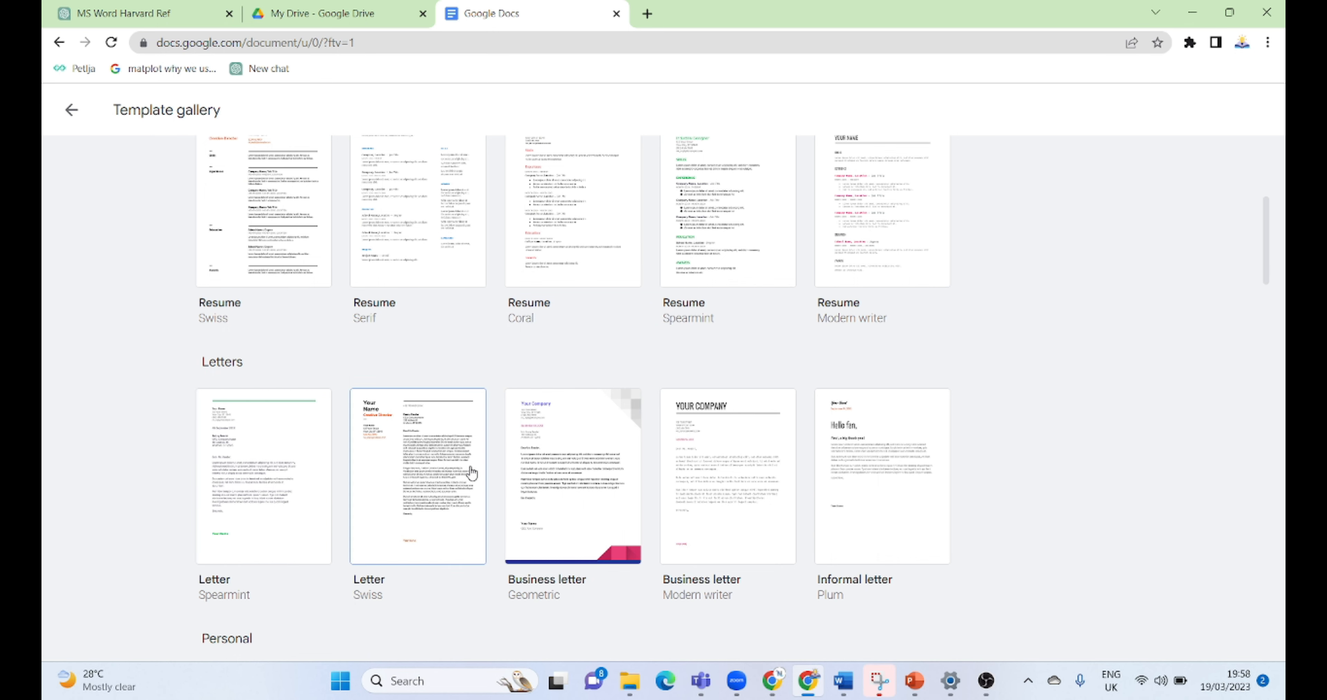
{"action": "scroll", "coordinate": [471, 472], "scroll_direction": "down", "scroll_amount": 2}
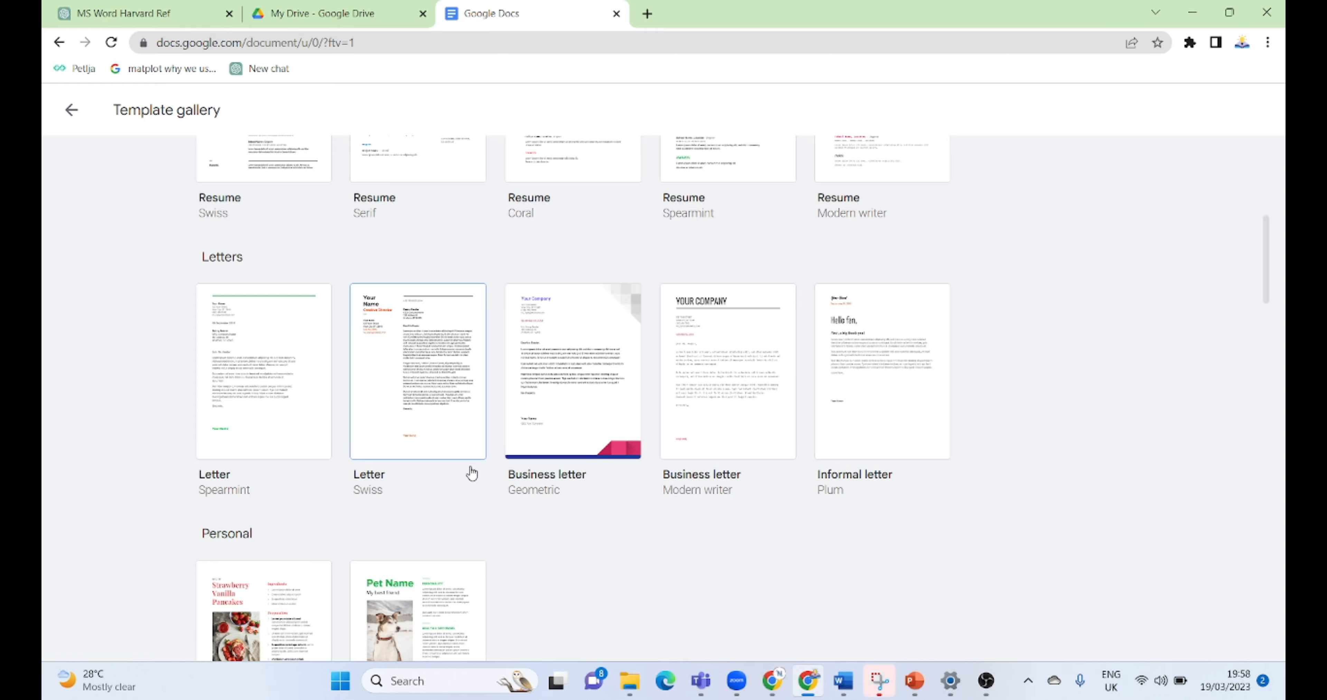
{"action": "scroll", "coordinate": [471, 472], "scroll_direction": "down", "scroll_amount": 7}
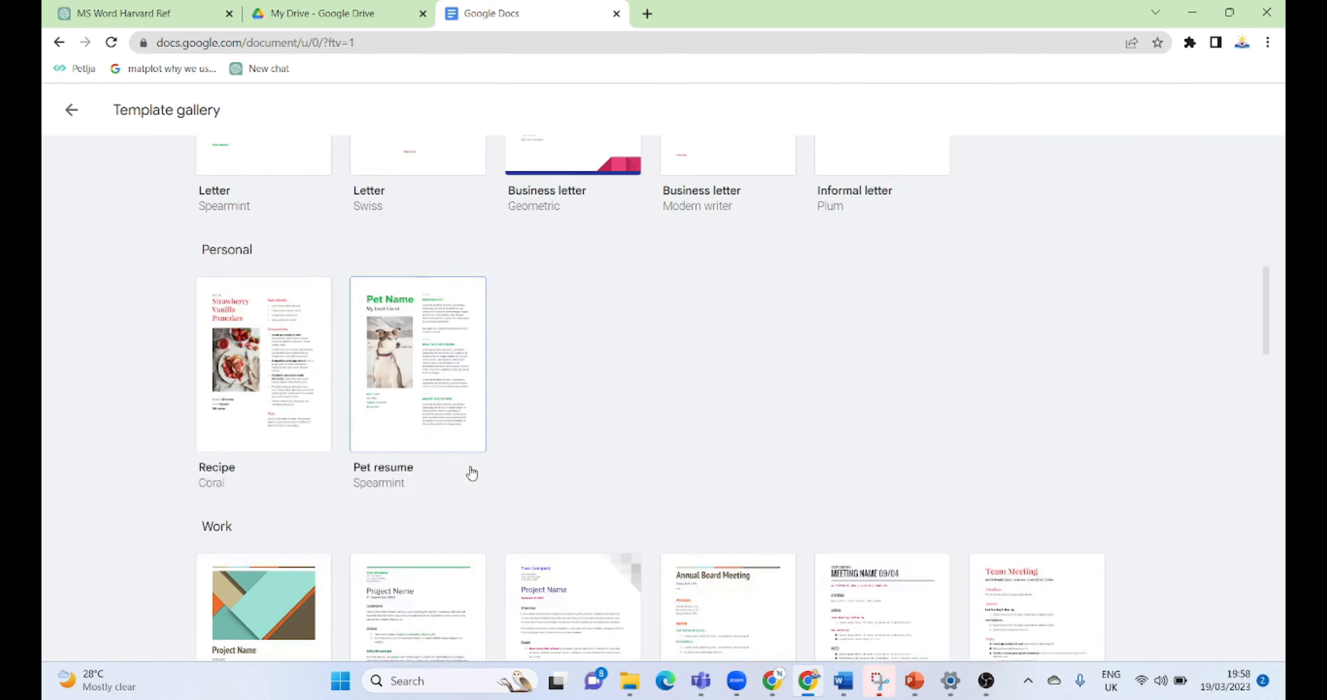
{"action": "scroll", "coordinate": [375, 462], "scroll_direction": "down", "scroll_amount": 4}
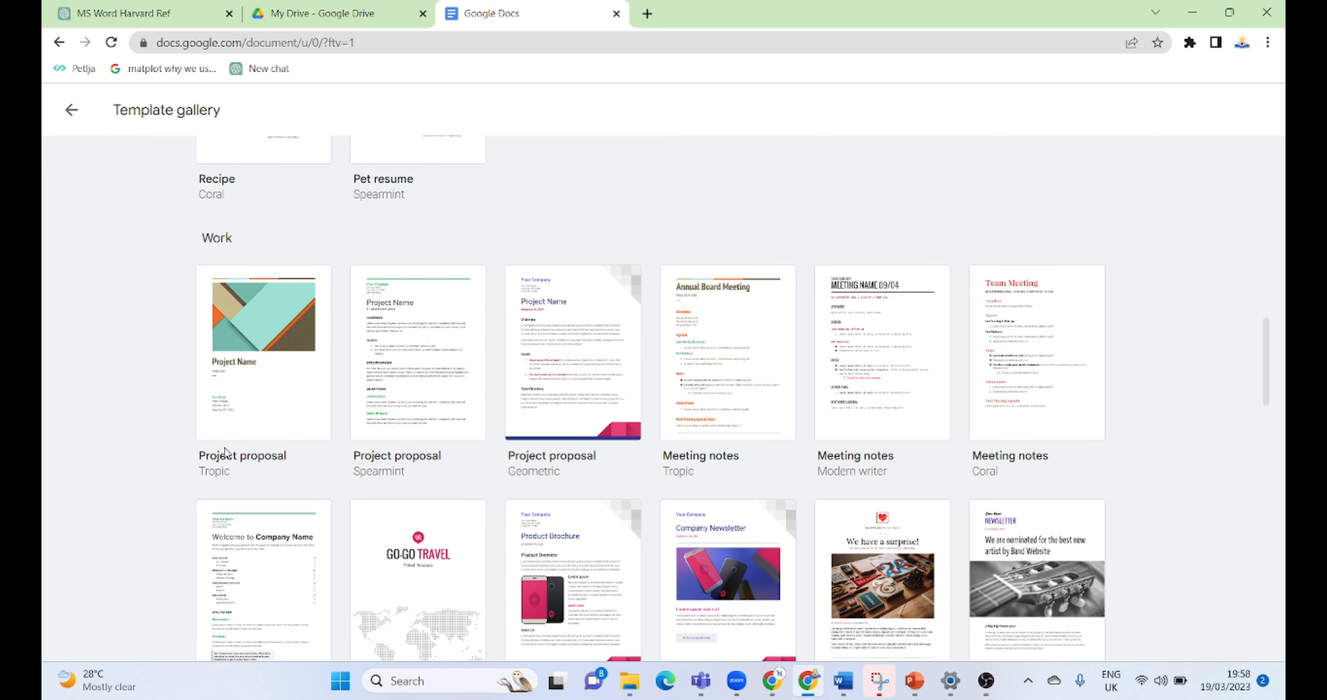
{"action": "scroll", "coordinate": [421, 502], "scroll_direction": "down", "scroll_amount": 3}
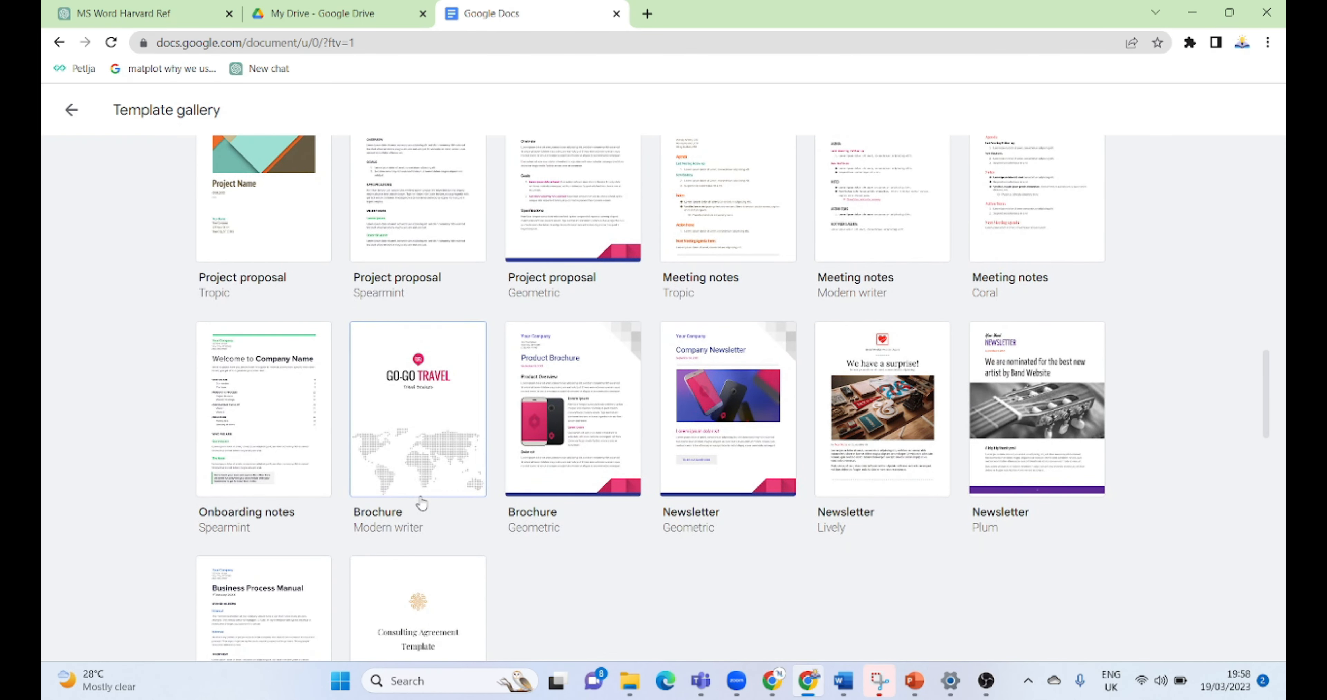
{"action": "scroll", "coordinate": [421, 504], "scroll_direction": "down", "scroll_amount": 1}
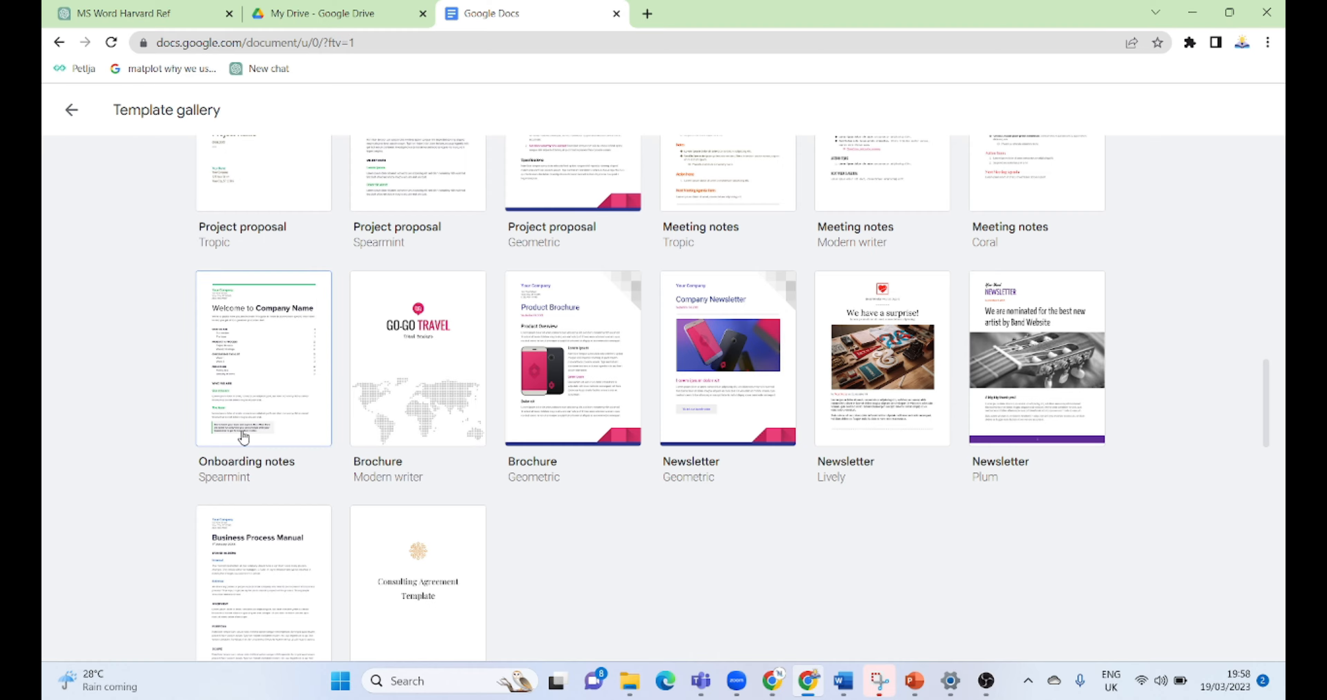
{"action": "scroll", "coordinate": [242, 437], "scroll_direction": "down", "scroll_amount": 3}
{"action": "scroll", "coordinate": [298, 520], "scroll_direction": "down", "scroll_amount": 15}
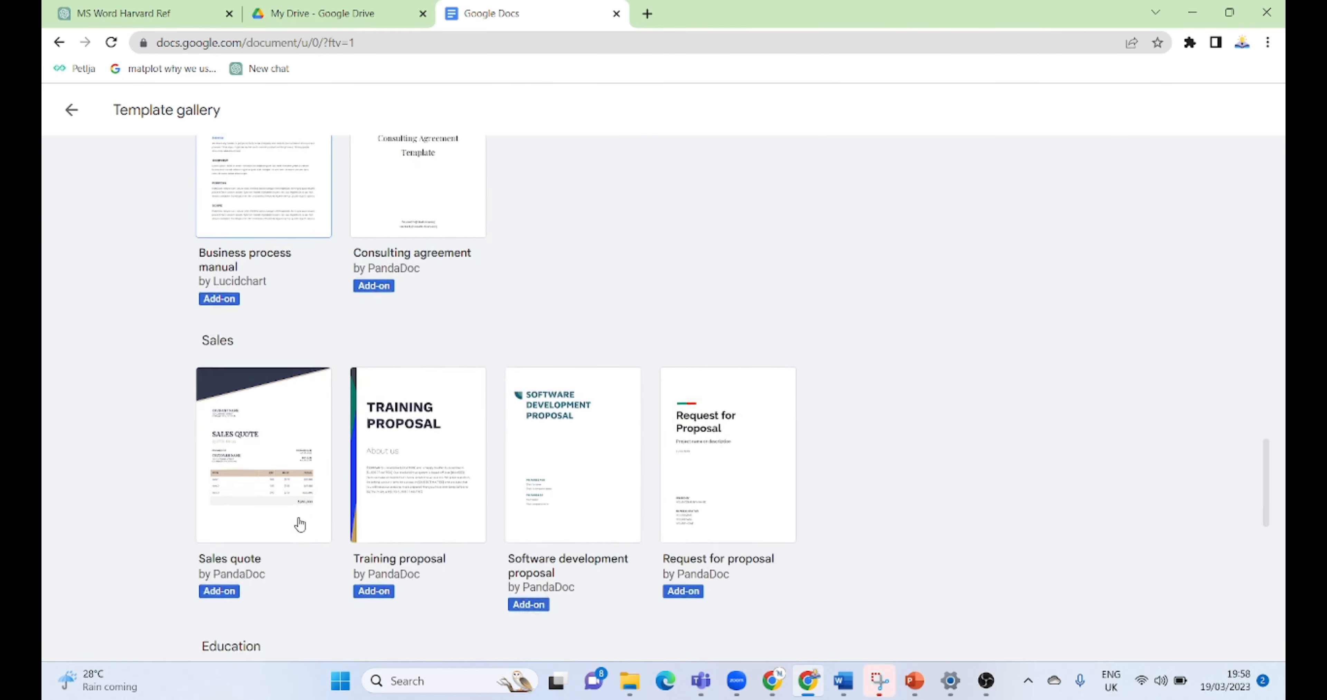
{"action": "scroll", "coordinate": [299, 524], "scroll_direction": "down", "scroll_amount": 1}
{"action": "scroll", "coordinate": [300, 524], "scroll_direction": "up", "scroll_amount": 2}
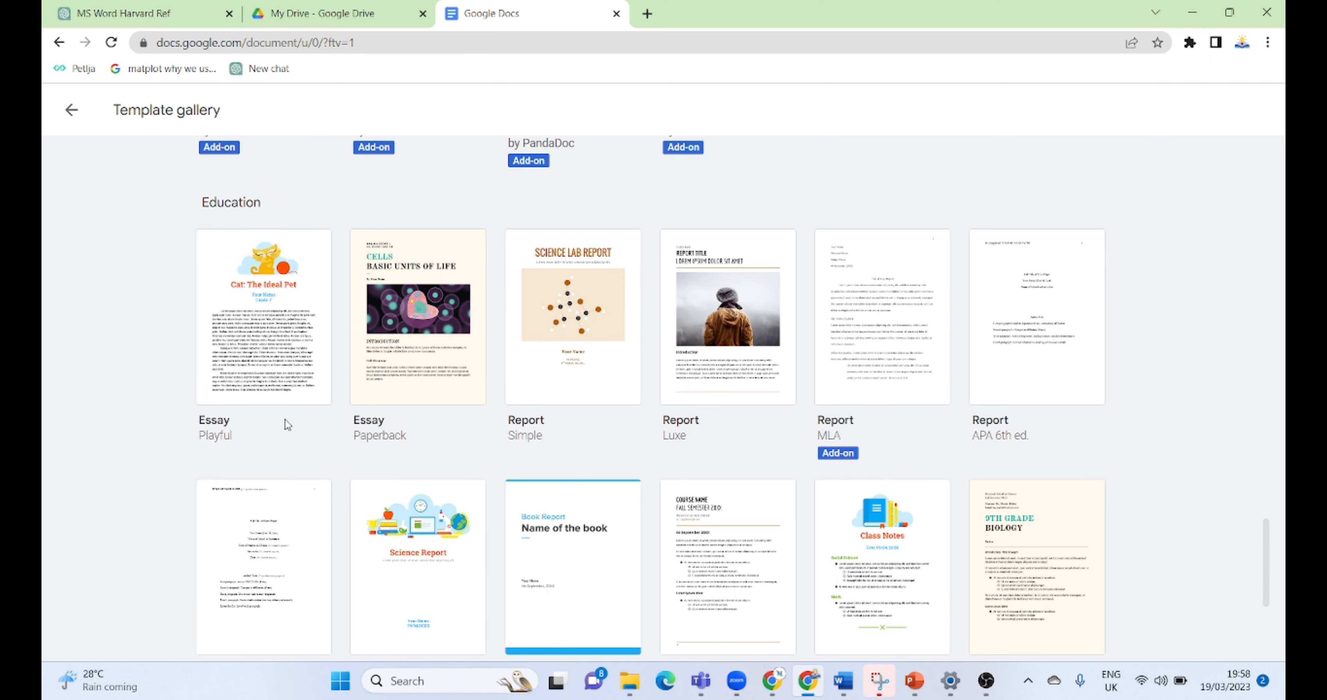
{"action": "scroll", "coordinate": [414, 421], "scroll_direction": "down", "scroll_amount": 3}
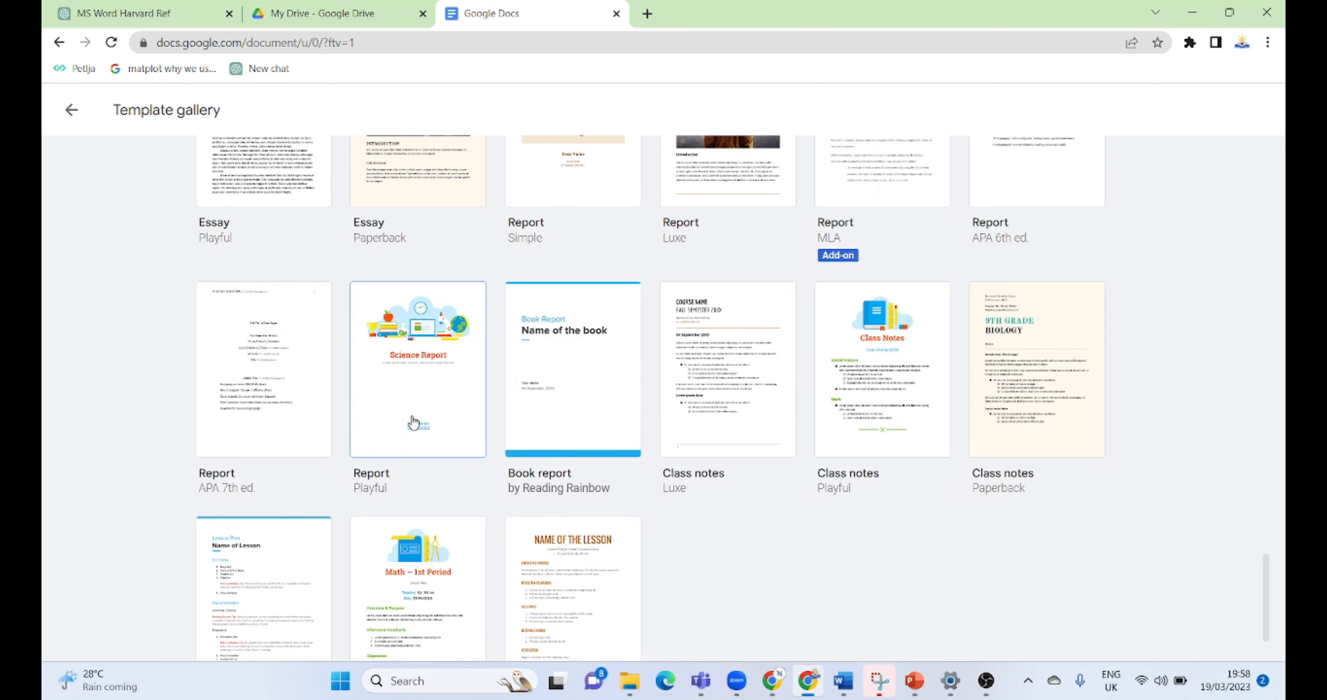
{"action": "scroll", "coordinate": [413, 422], "scroll_direction": "down", "scroll_amount": 2}
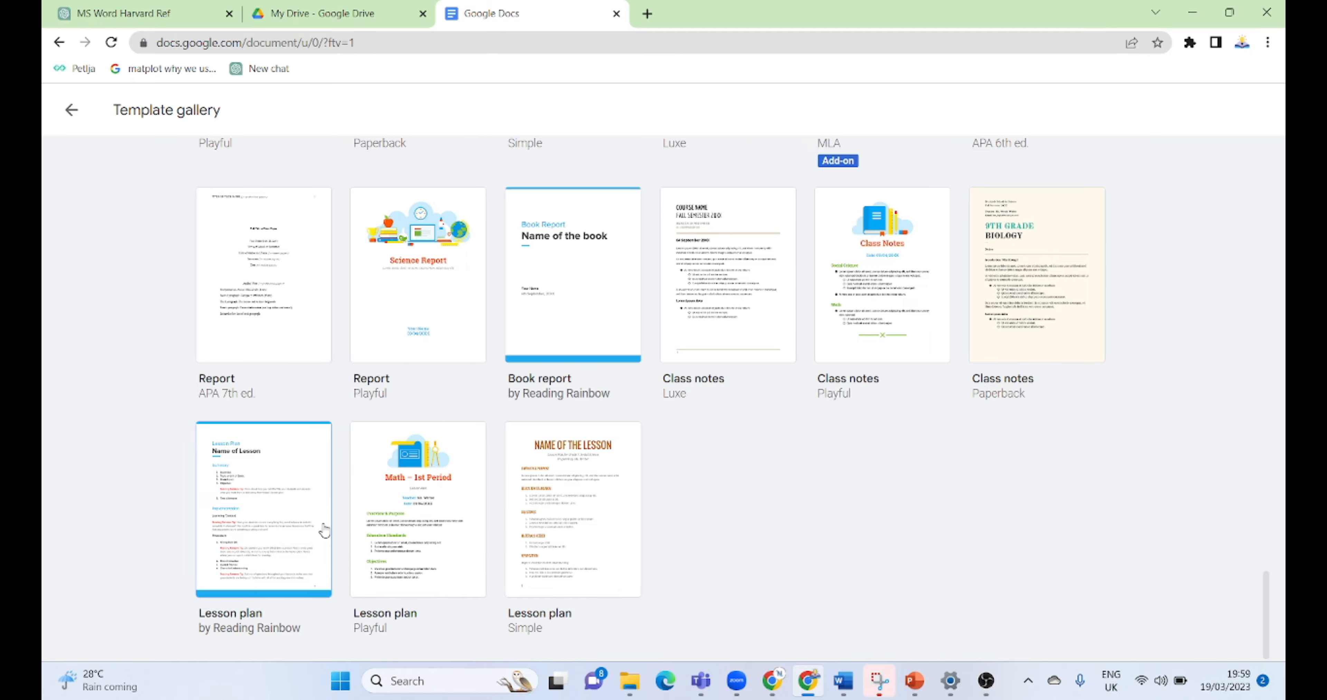
{"action": "scroll", "coordinate": [416, 341], "scroll_direction": "up", "scroll_amount": 20}
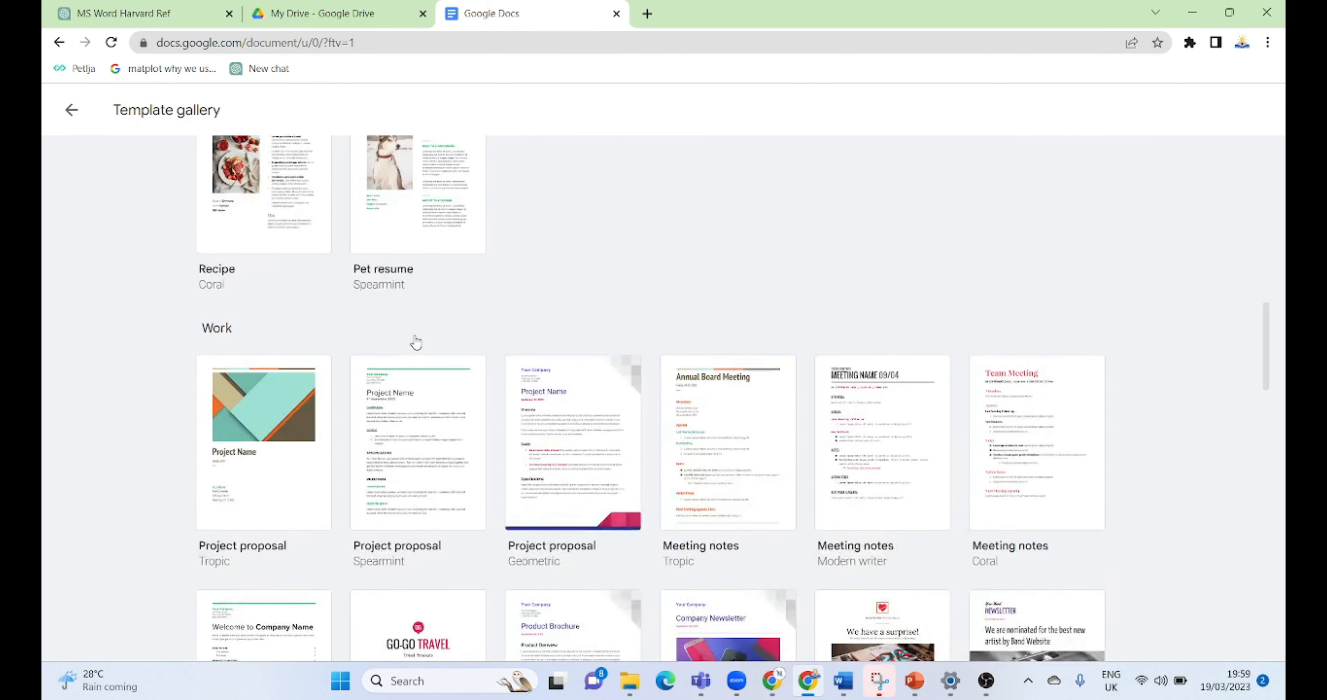
{"action": "scroll", "coordinate": [676, 377], "scroll_direction": "up", "scroll_amount": 10}
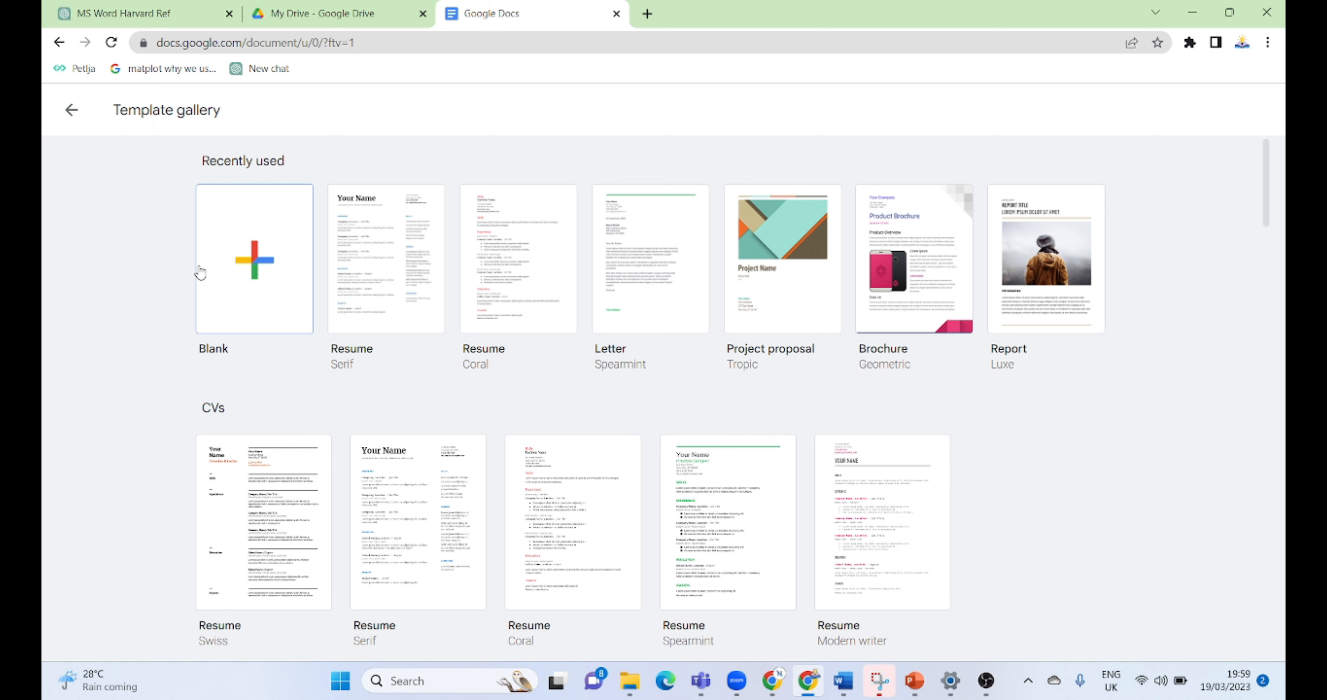
Create a blank document and rename it Demo.
{"action": "left_click", "coordinate": [243, 283]}
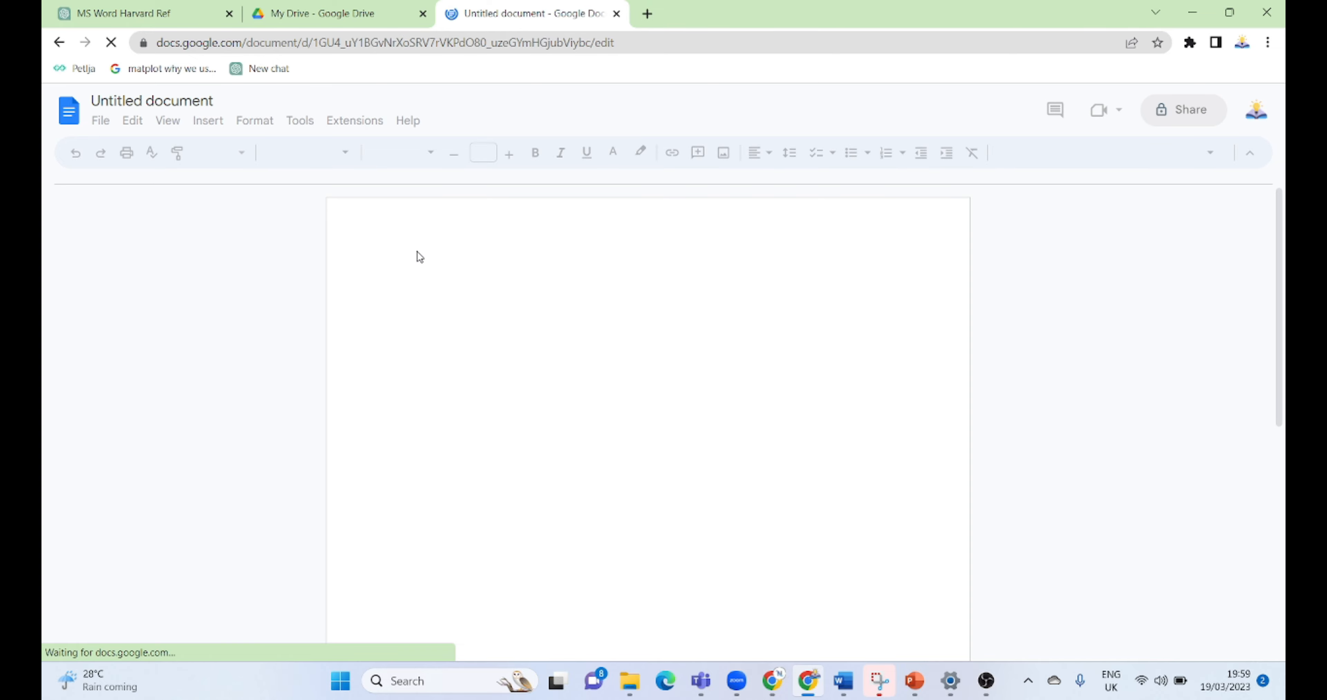
{"action": "left_click", "coordinate": [116, 100]}
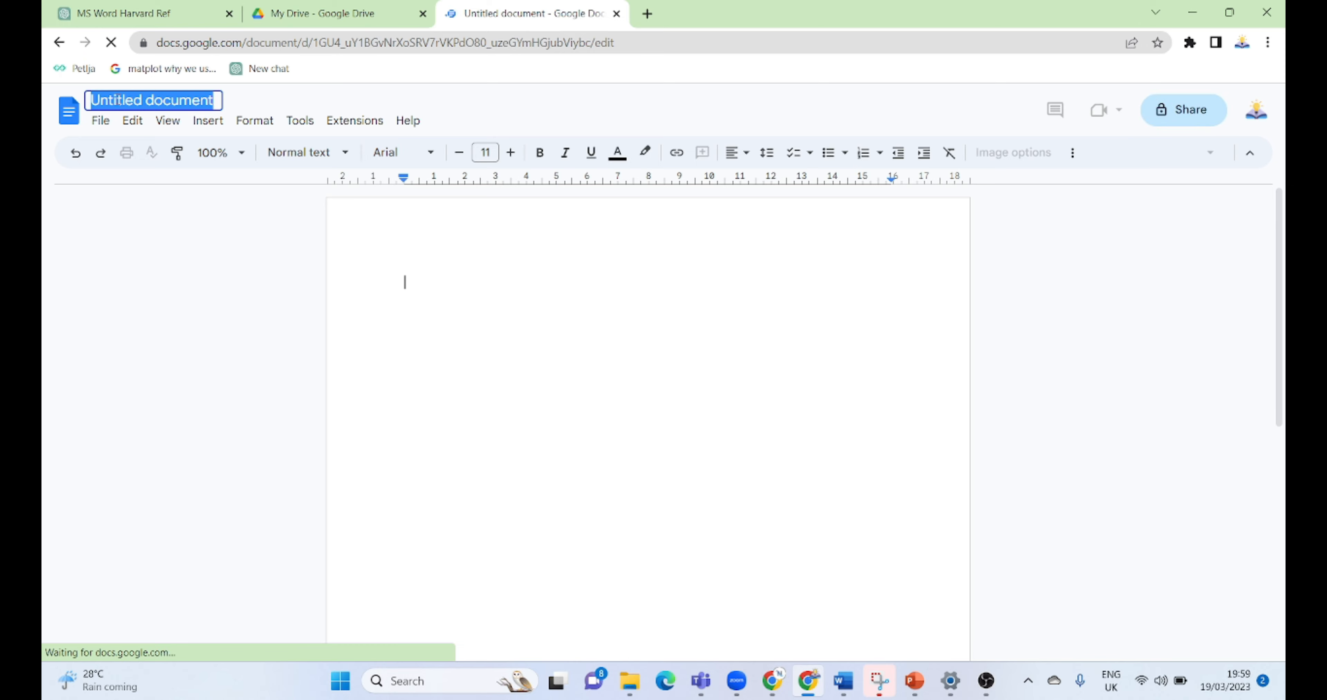
{"action": "key", "text": "BackSpace"}
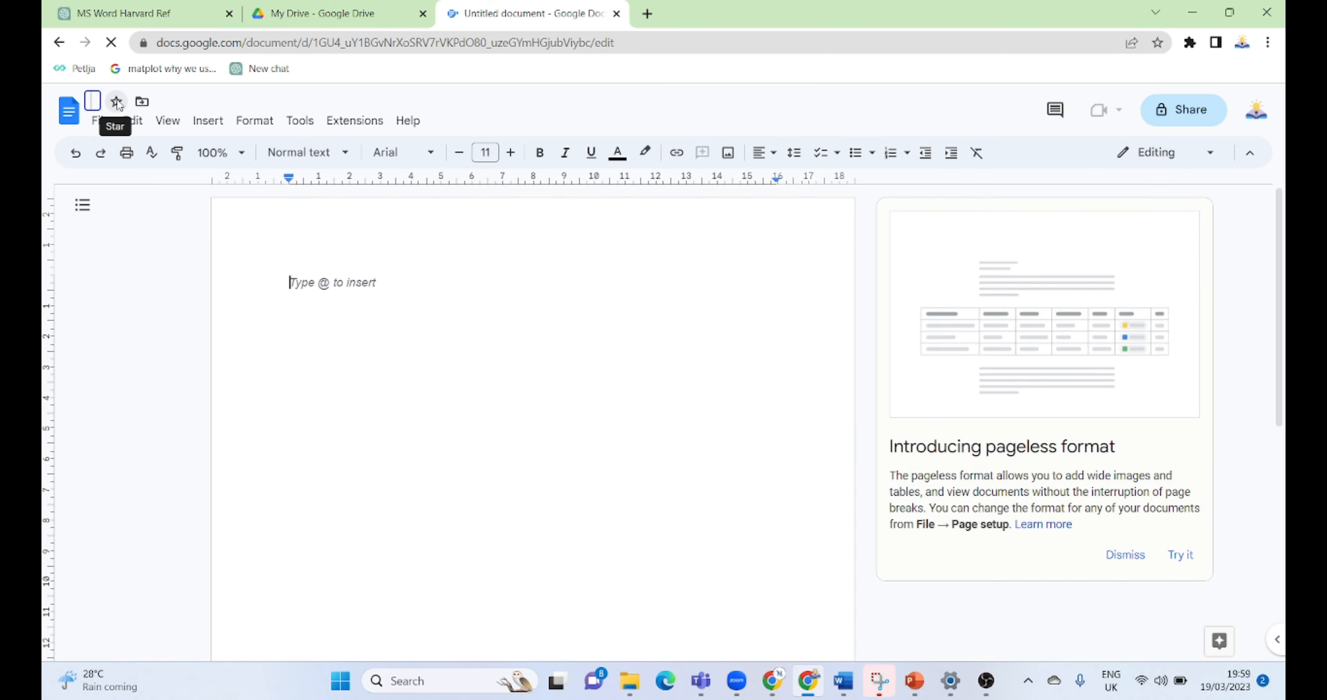
{"action": "type", "text": "D"}
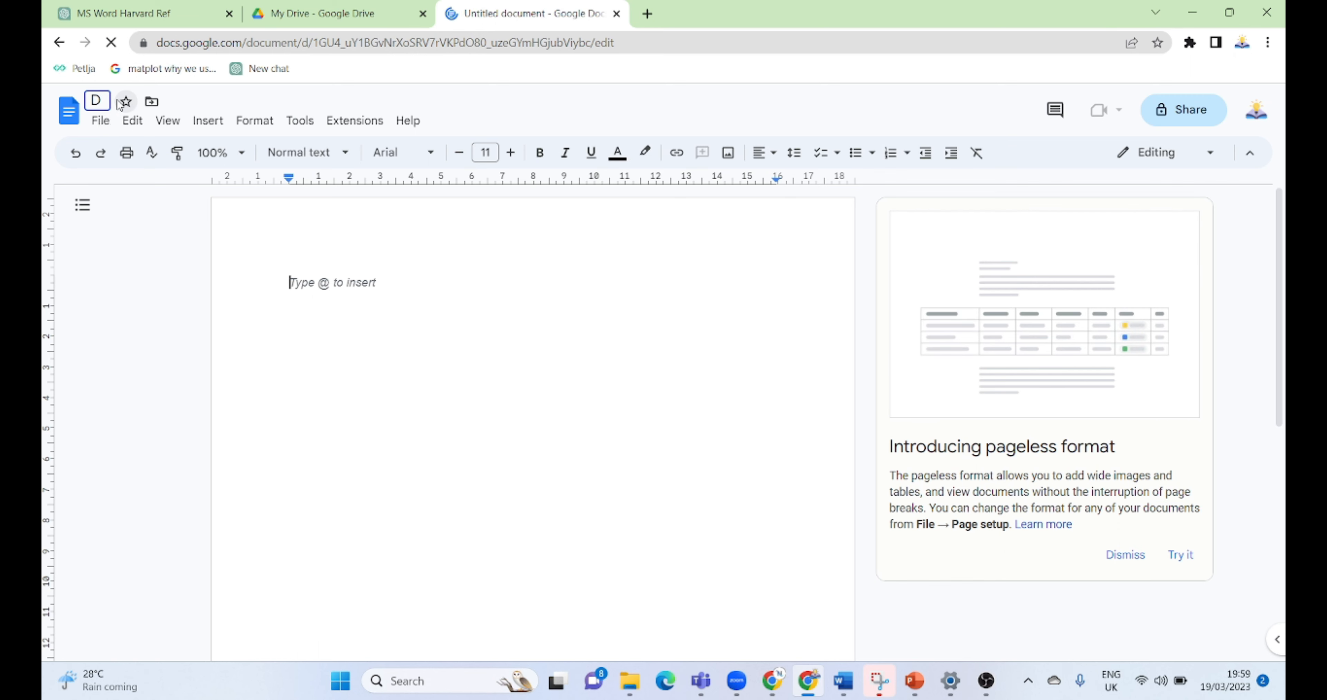
{"action": "type", "text": "emo"}
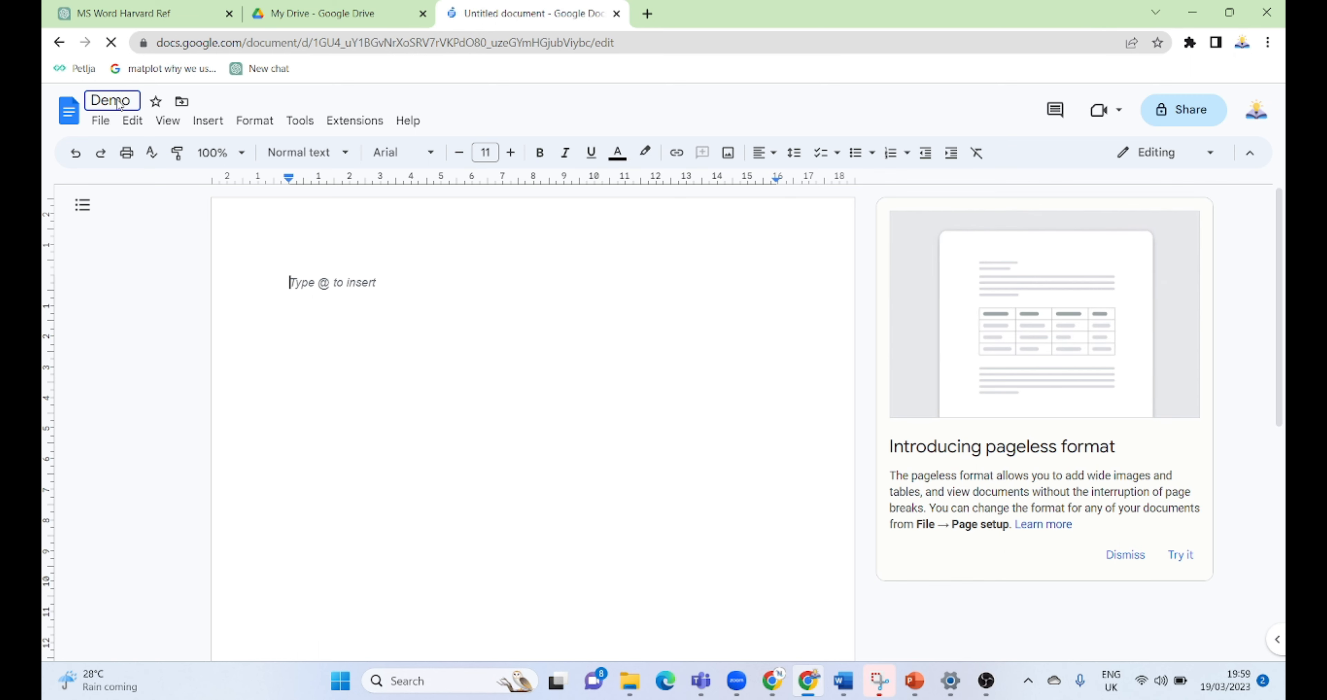
{"action": "left_click", "coordinate": [295, 292]}
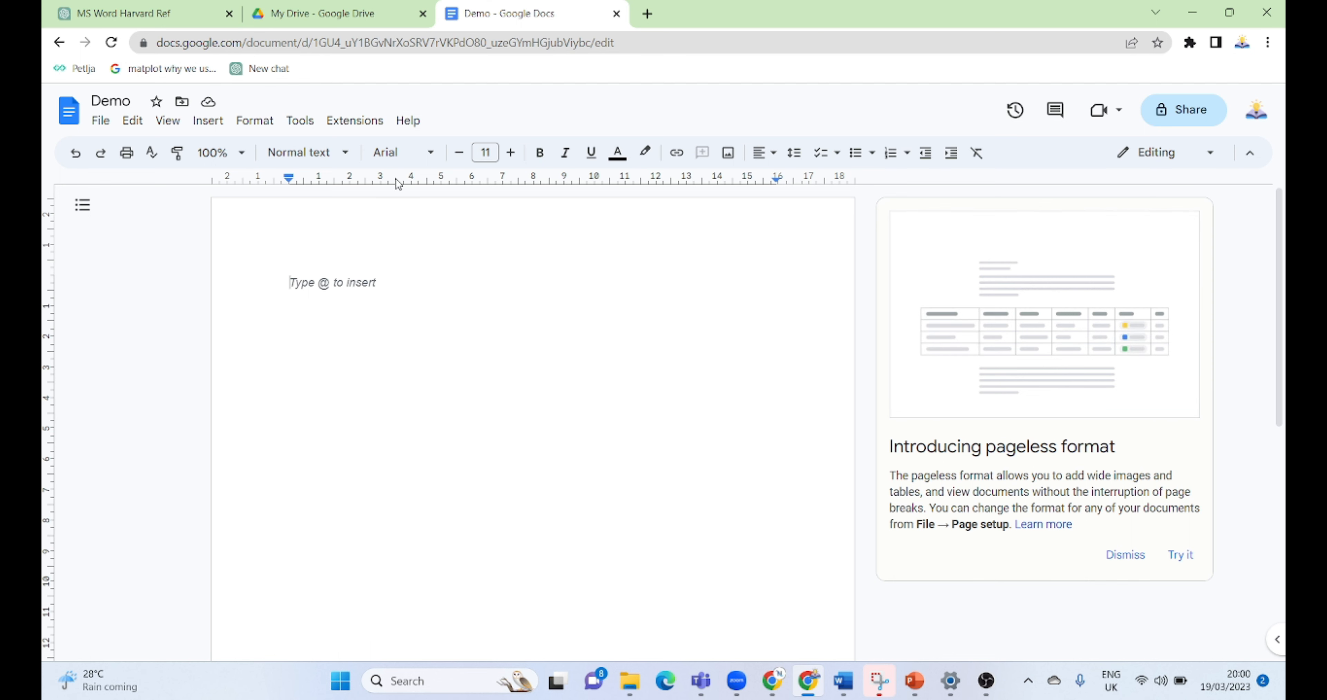
Set the font to Merriweather and enter the text "Report" on the first line.
{"action": "left_click", "coordinate": [428, 153]}
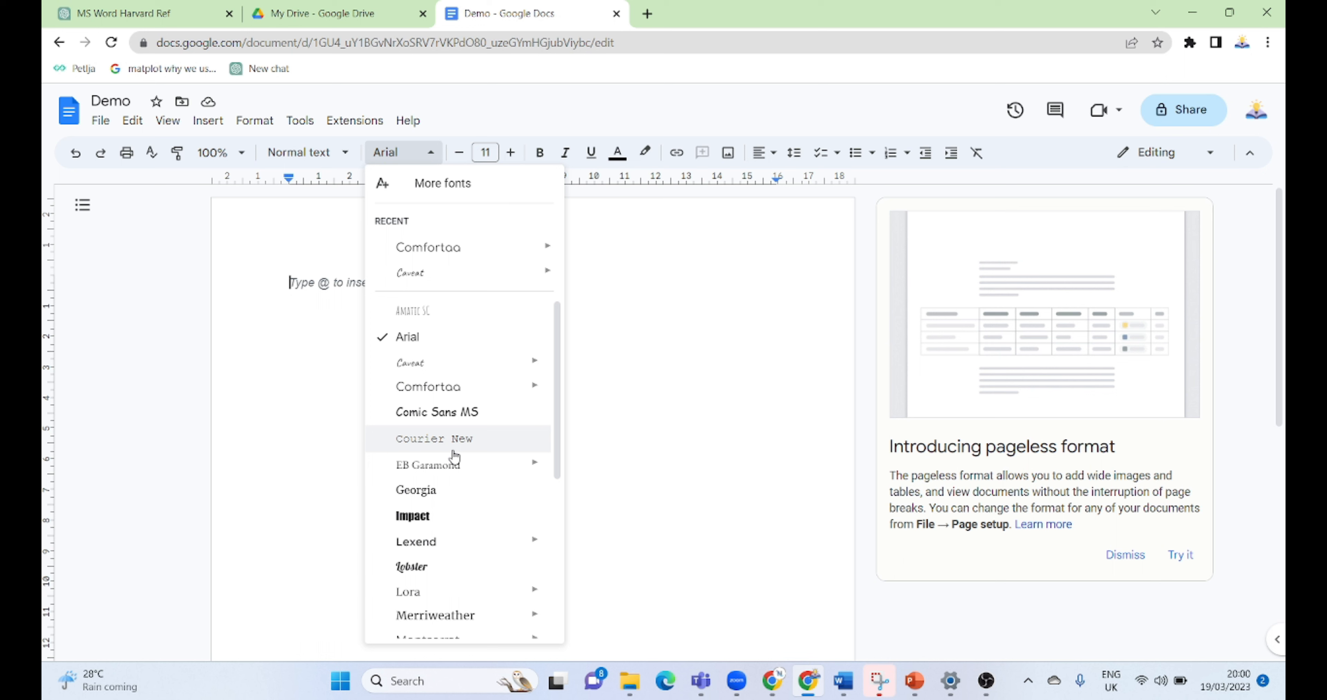
{"action": "scroll", "coordinate": [456, 456], "scroll_direction": "down", "scroll_amount": 4}
{"action": "mouse_move", "coordinate": [484, 458]}
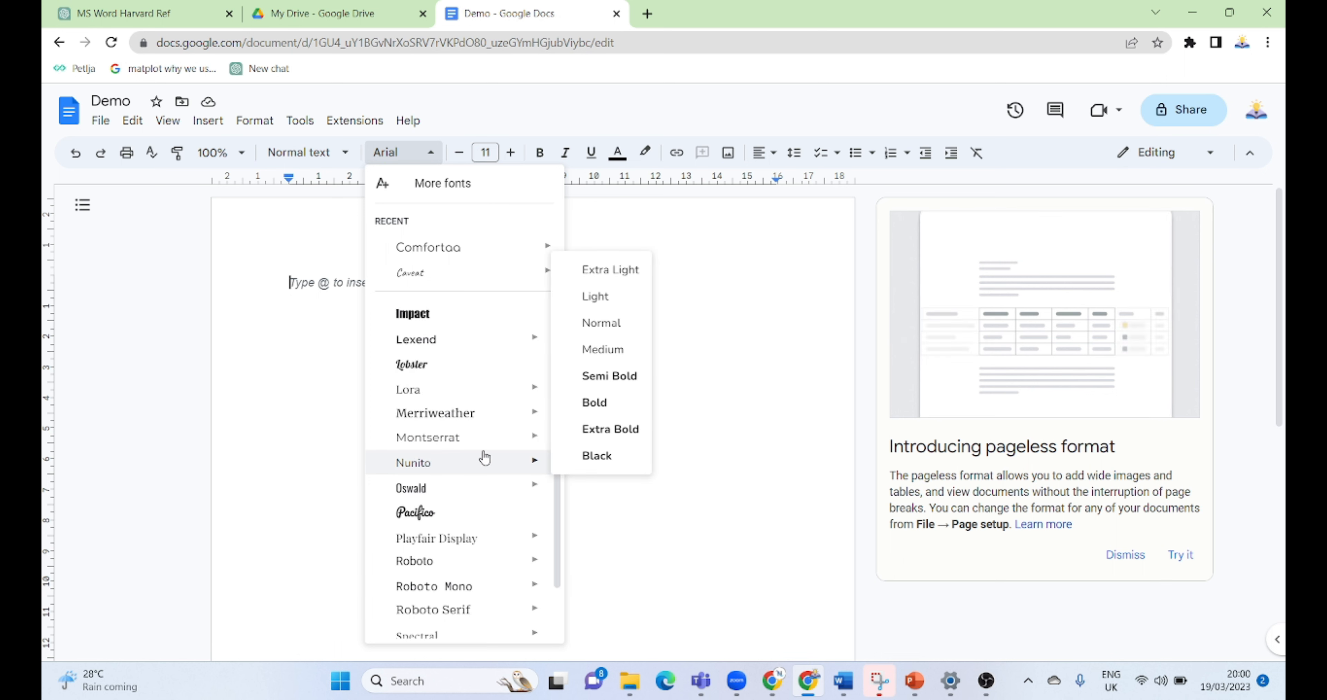
{"action": "left_click", "coordinate": [435, 413]}
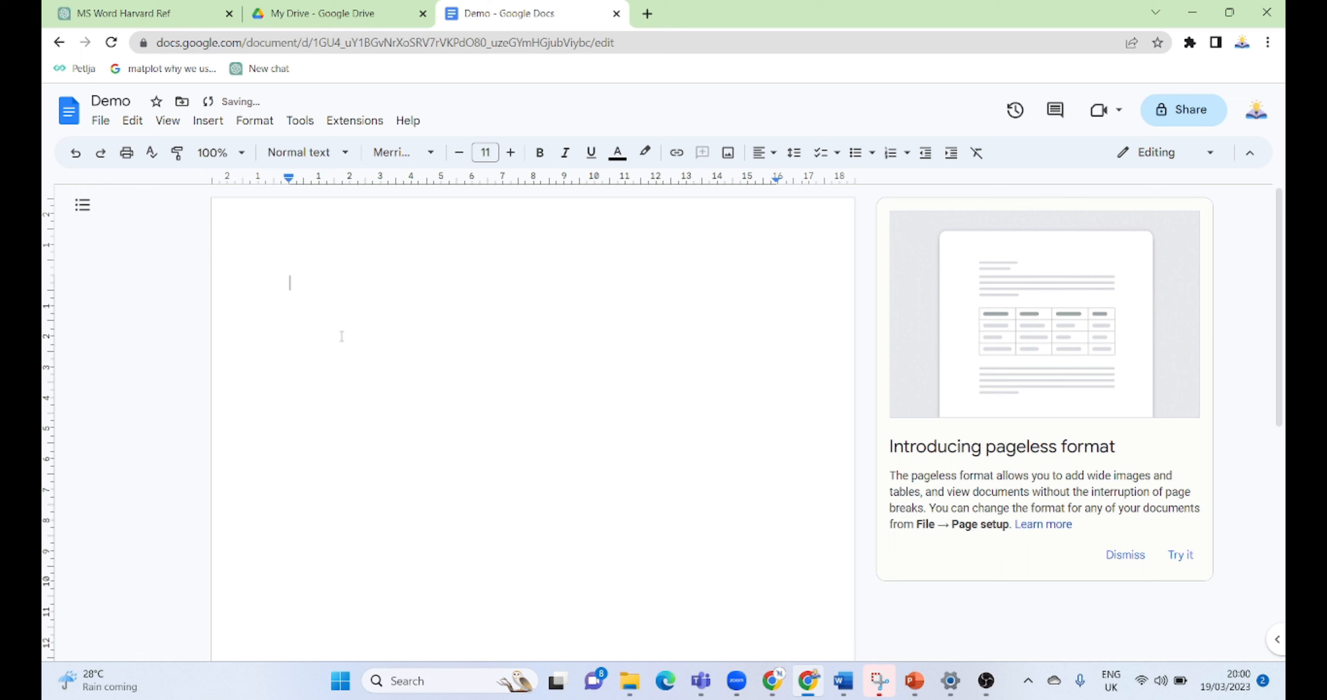
{"action": "type", "text": "Report"}
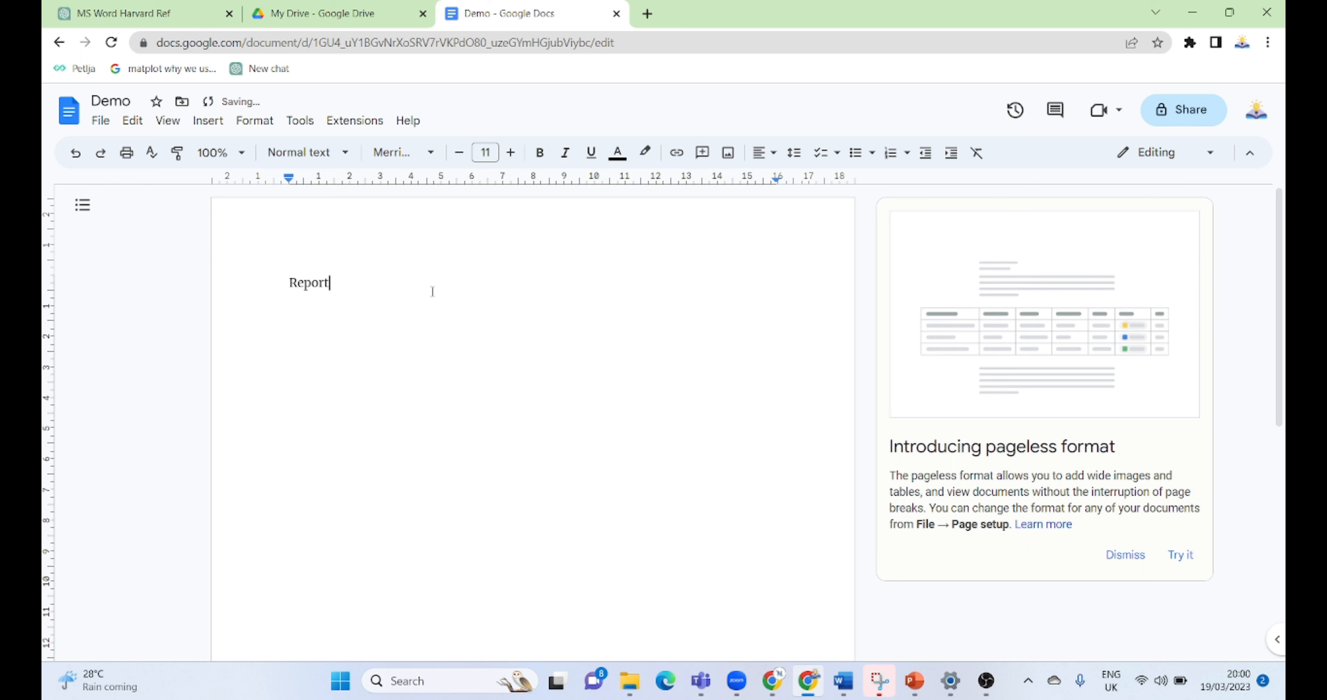
{"action": "left_click", "coordinate": [511, 152]}
{"action": "left_click", "coordinate": [510, 152]}
{"action": "left_click", "coordinate": [510, 152]}
{"action": "left_click", "coordinate": [510, 152]}
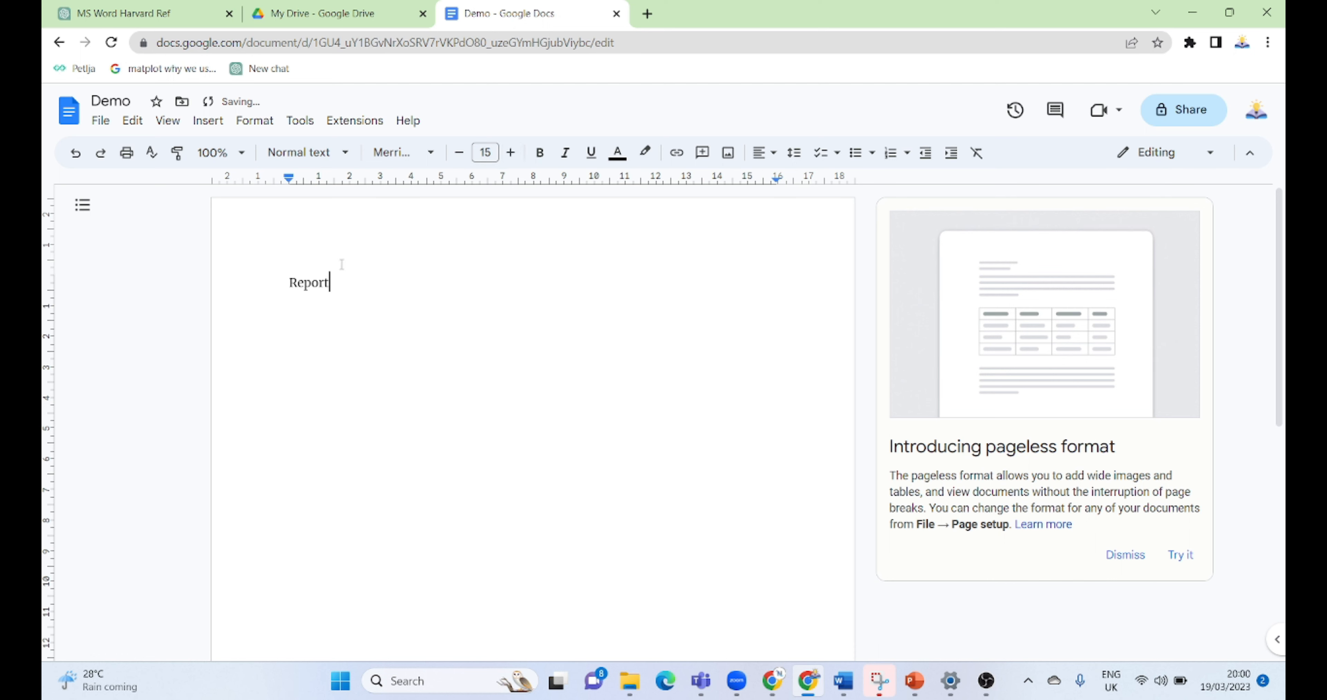
Increase the font size of the word "Report" to 14.
{"action": "double_click", "coordinate": [316, 282]}
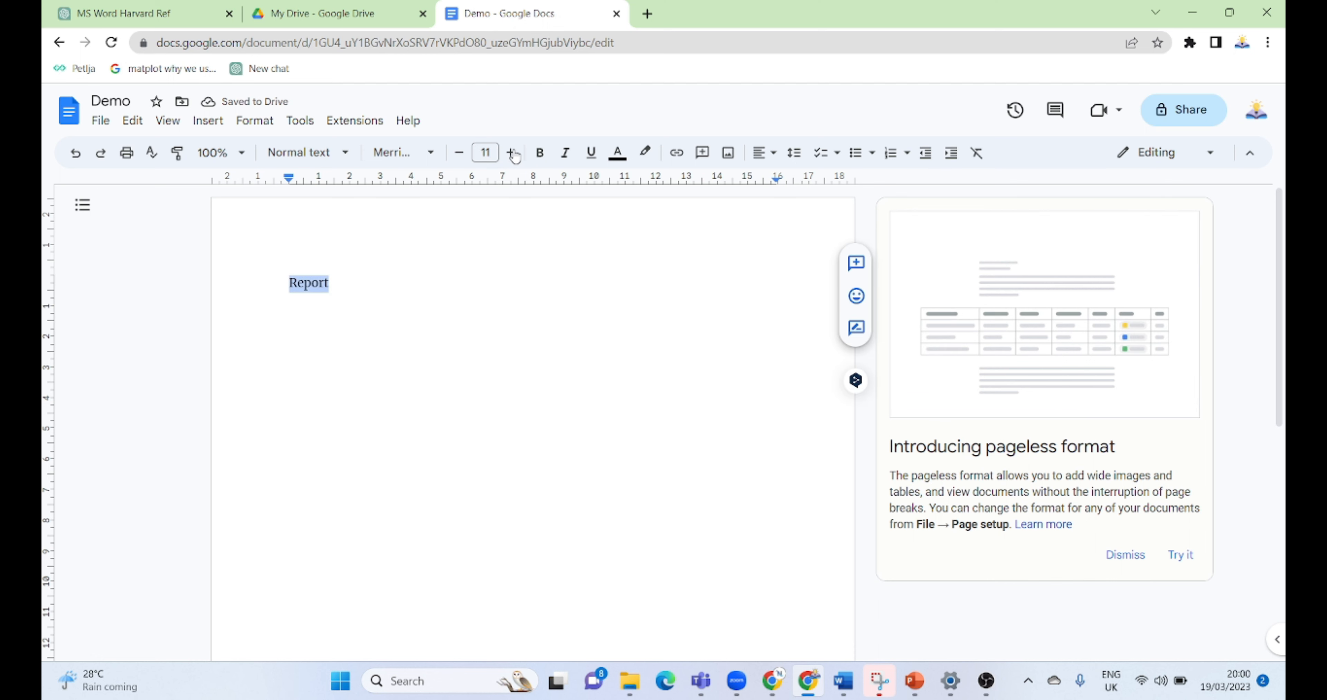
{"action": "left_click", "coordinate": [511, 152]}
{"action": "left_click", "coordinate": [510, 153]}
{"action": "left_click", "coordinate": [510, 152]}
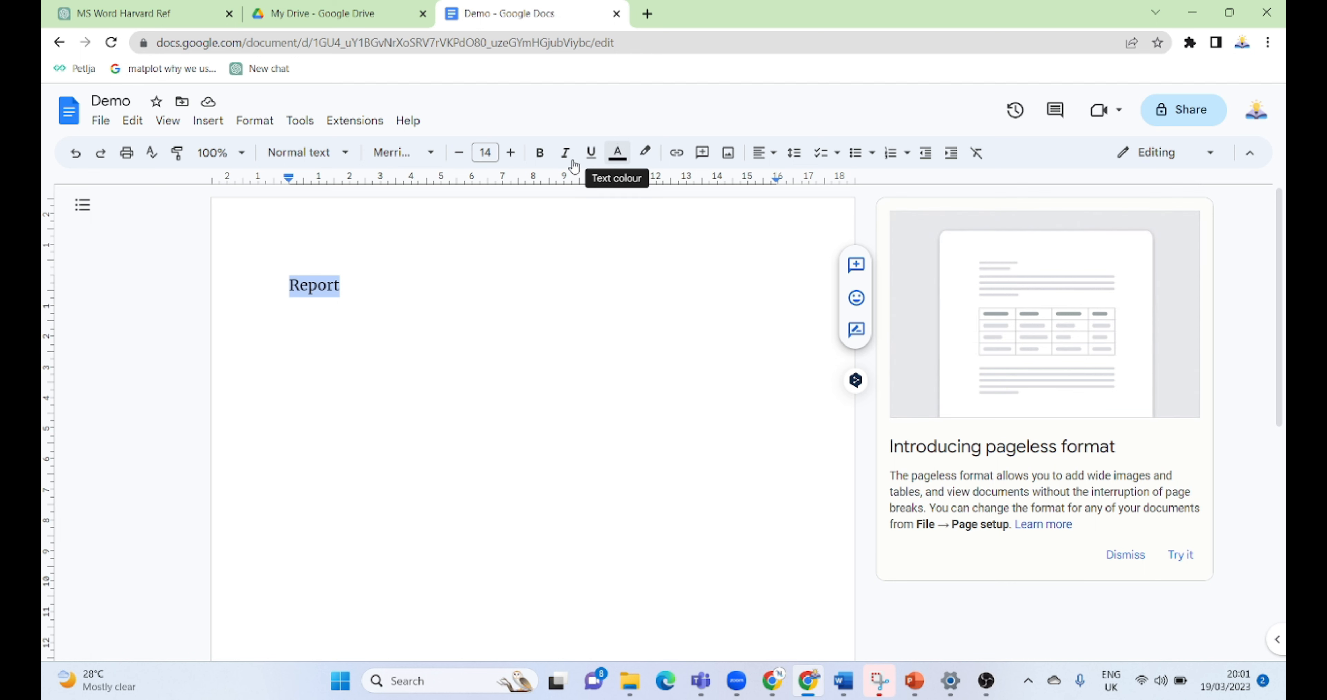
Colour the word "Report" red and set the text colour at the cursor after it to black.
{"action": "left_click", "coordinate": [617, 154]}
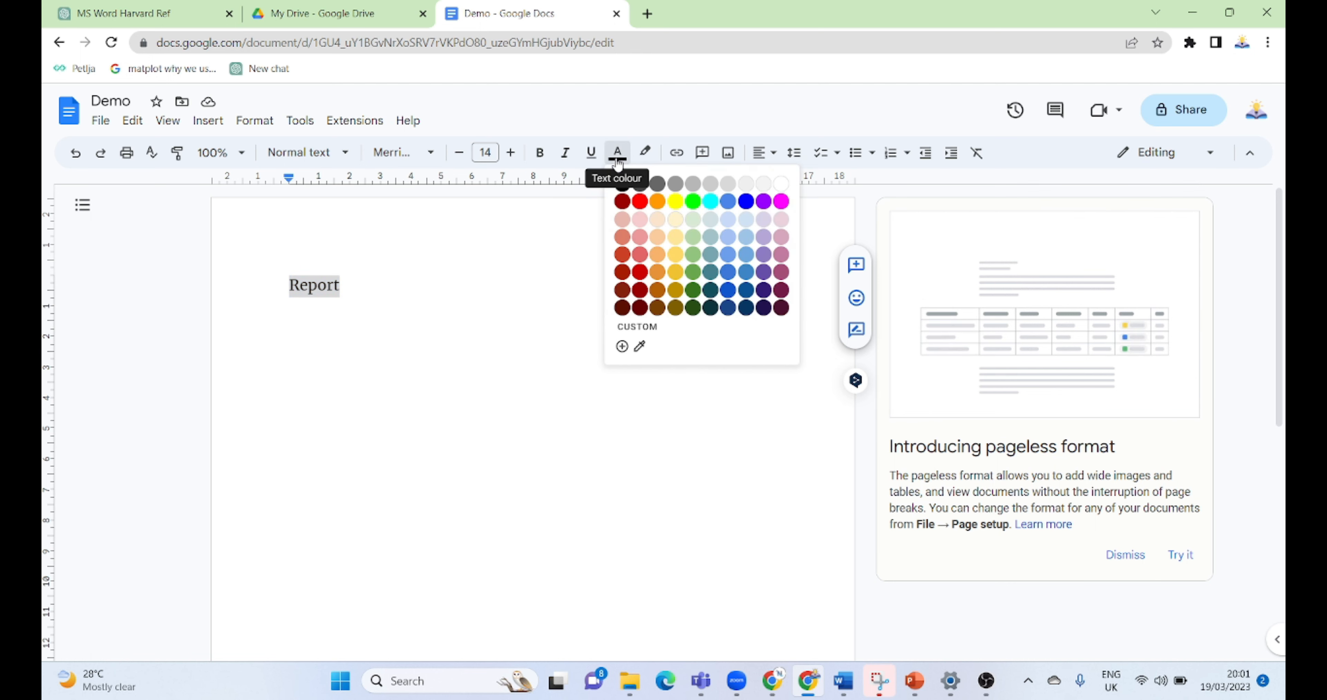
{"action": "left_click", "coordinate": [641, 201]}
{"action": "left_click", "coordinate": [618, 152]}
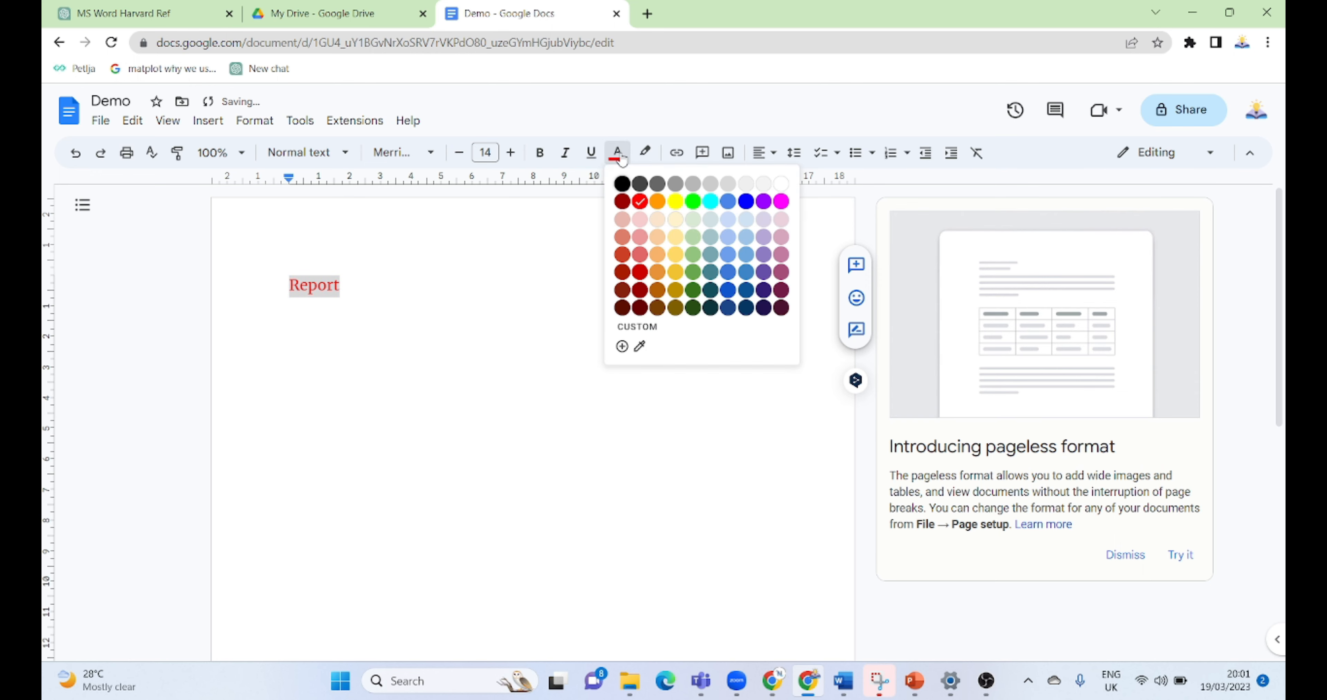
{"action": "left_click", "coordinate": [530, 282]}
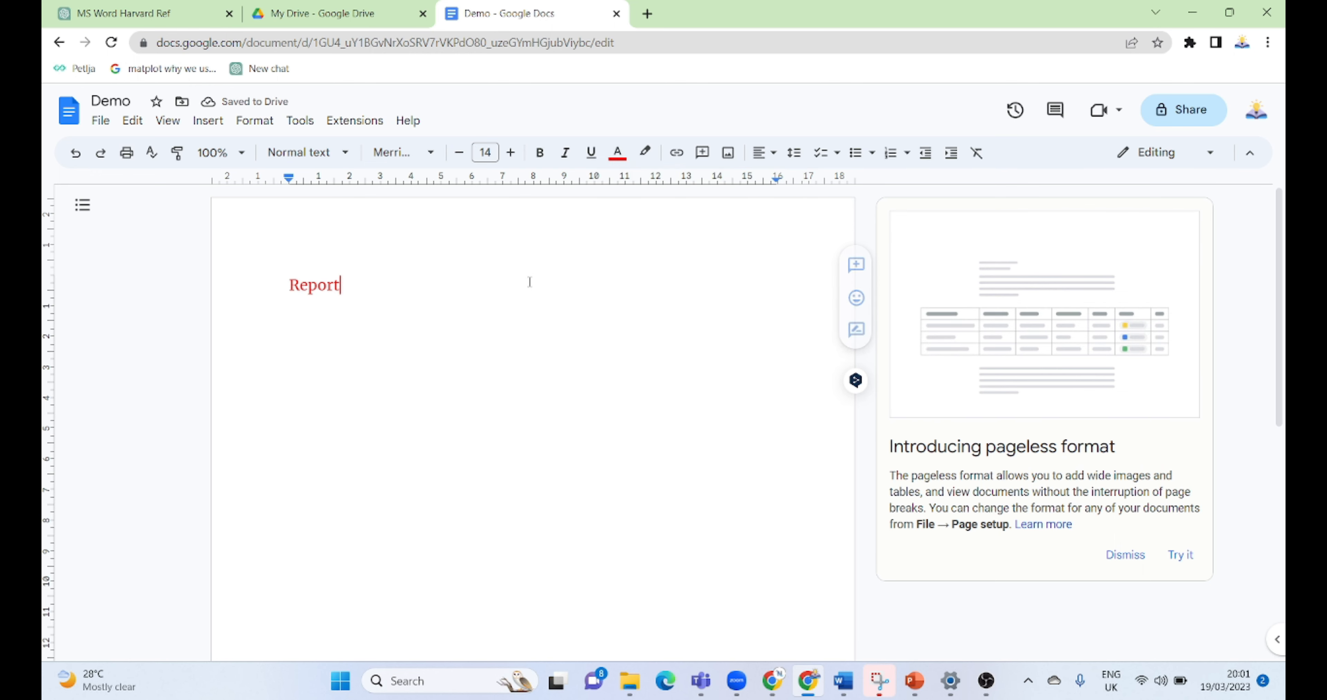
{"action": "left_click", "coordinate": [618, 156]}
{"action": "left_click", "coordinate": [622, 185]}
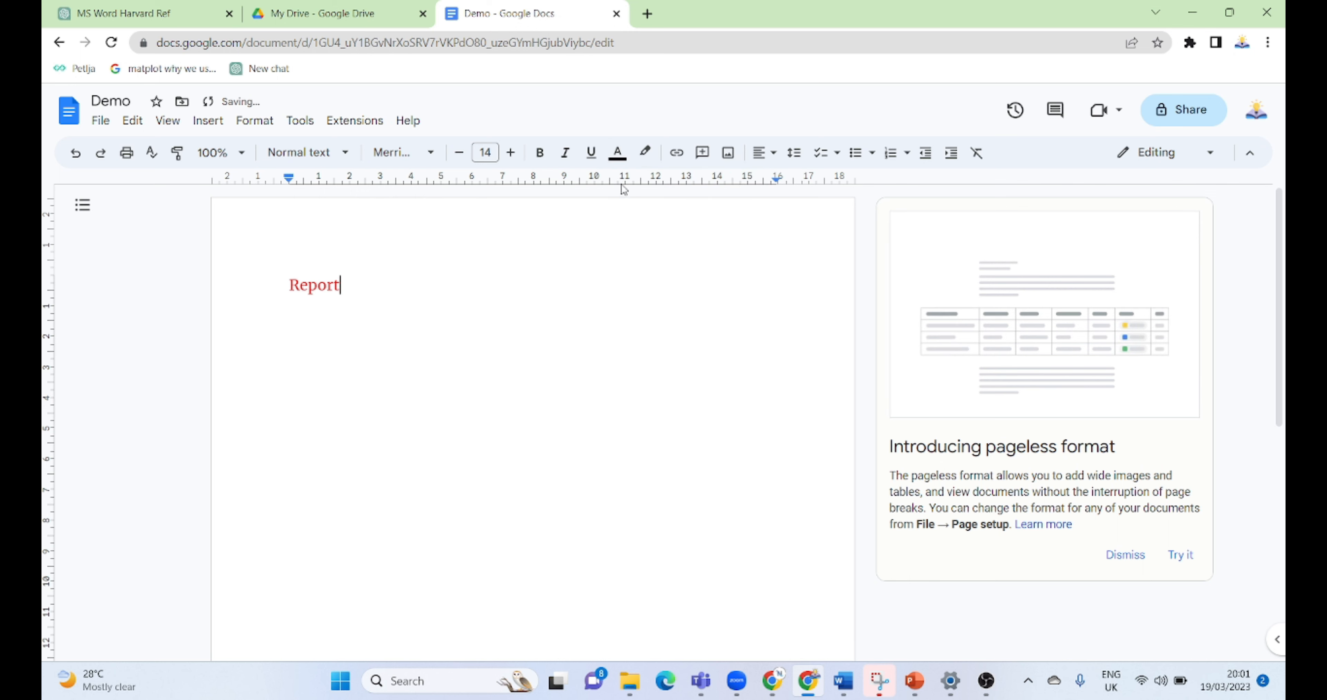
Highlight the word "Report" in bright green.
{"action": "left_click", "coordinate": [305, 293]}
{"action": "double_click", "coordinate": [305, 292]}
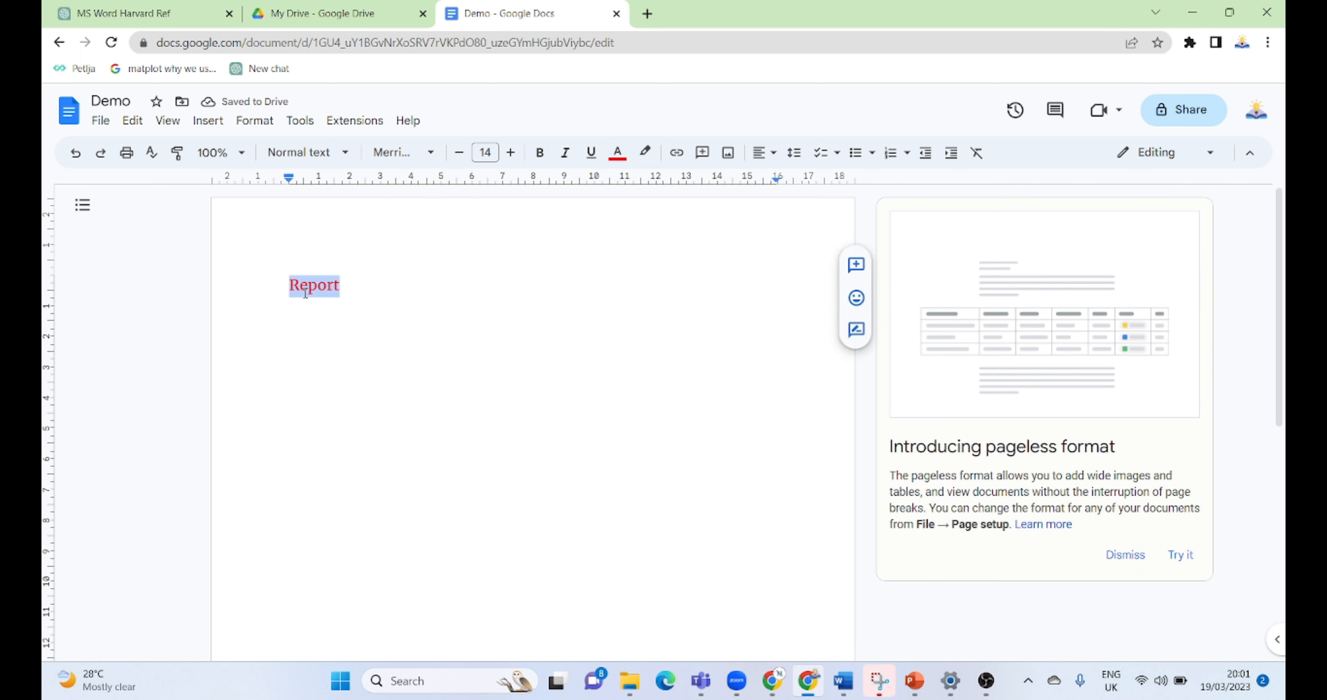
{"action": "left_click", "coordinate": [647, 155]}
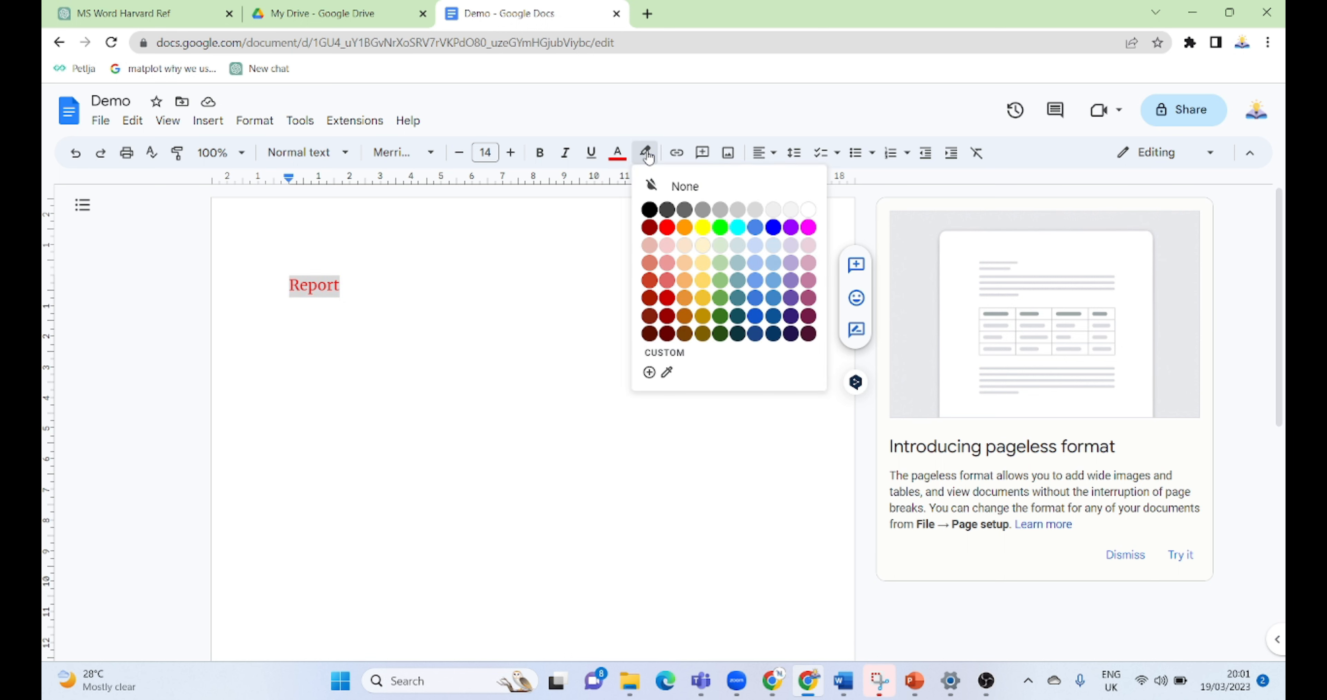
{"action": "left_click", "coordinate": [721, 227]}
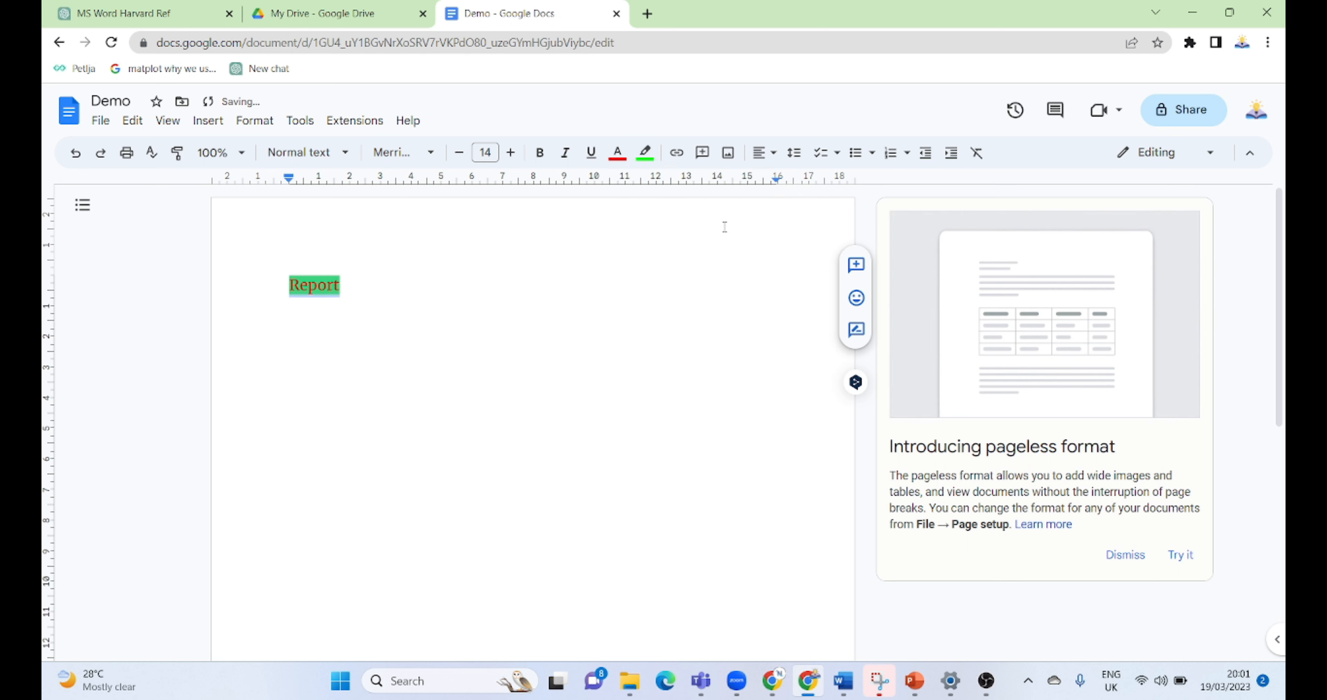
{"action": "left_click", "coordinate": [677, 153]}
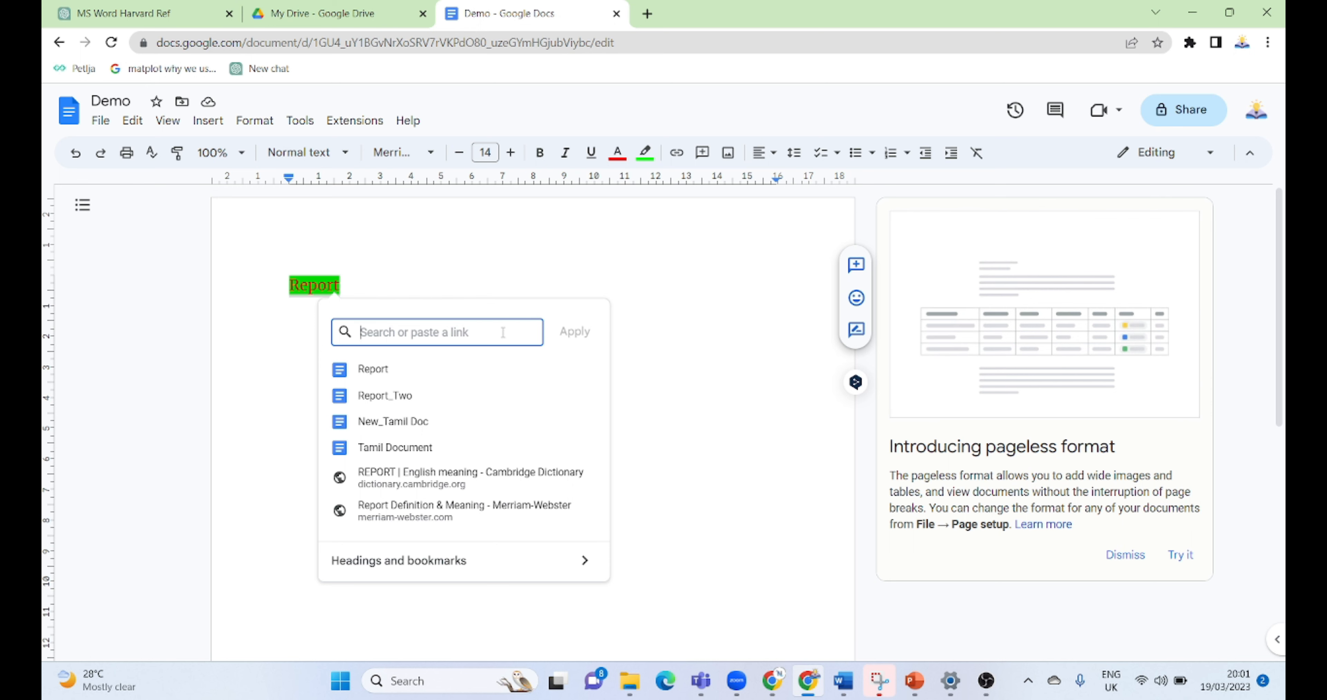
{"action": "left_click", "coordinate": [652, 296]}
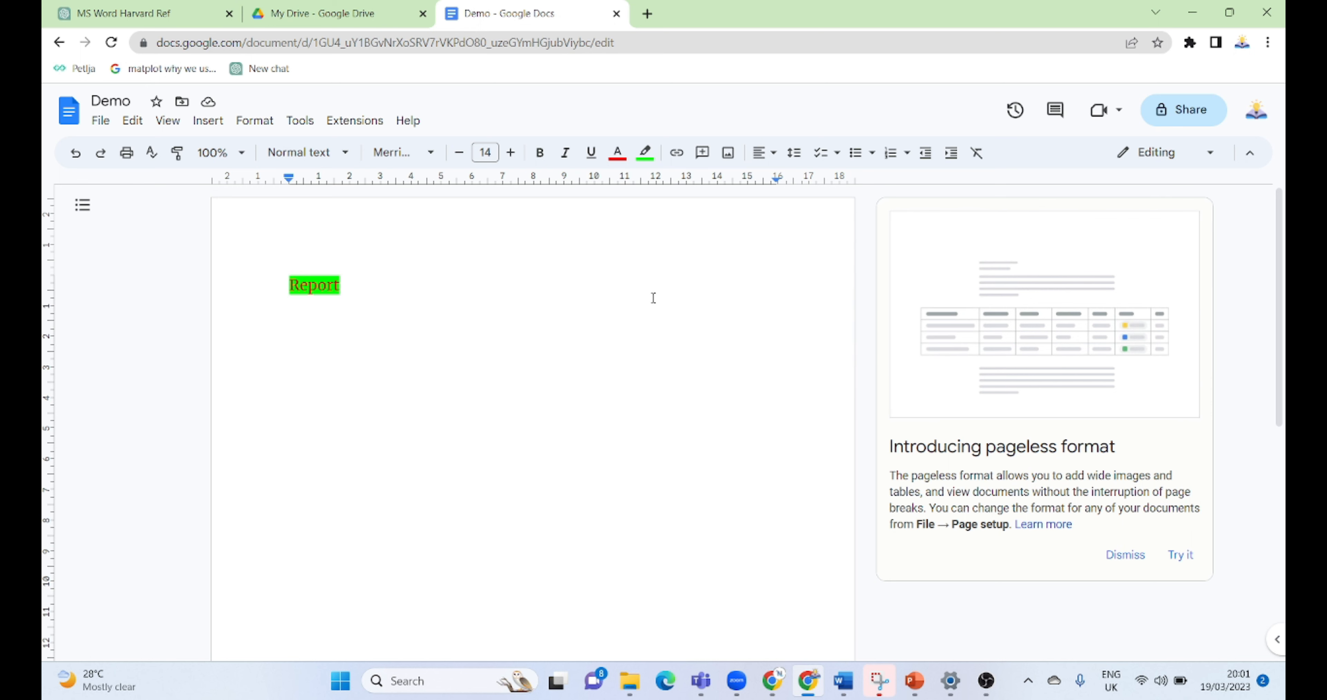
Draft a comment on "Report" reading "Please Refer this docs", mention the first suggested contact and mark the comment as assigned to them.
{"action": "left_click", "coordinate": [703, 153]}
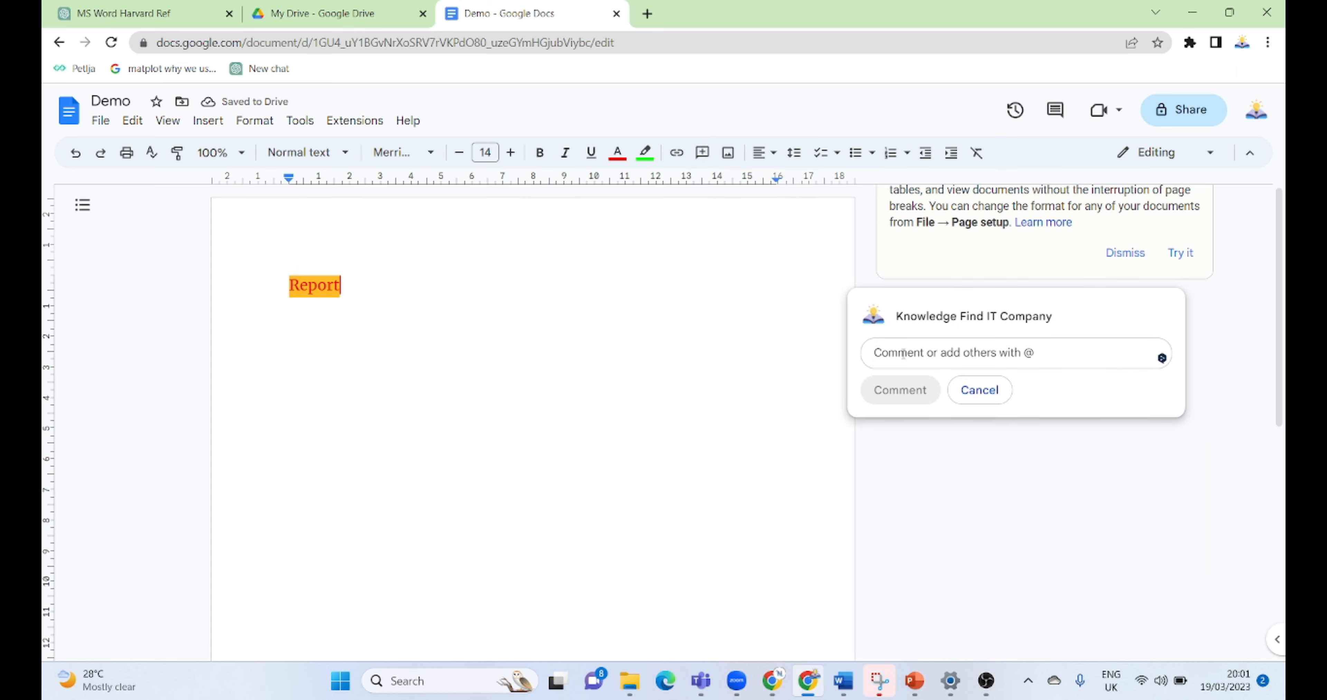
{"action": "type", "text": "P"}
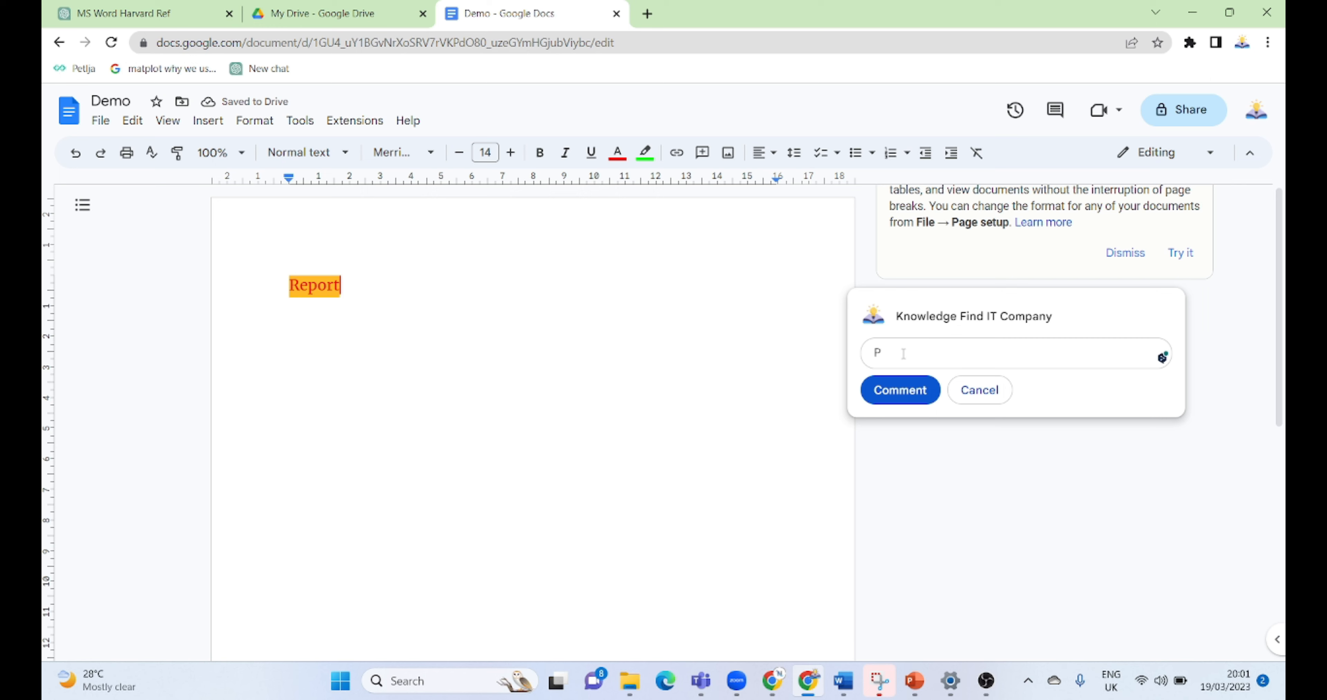
{"action": "type", "text": "lease Refer this "}
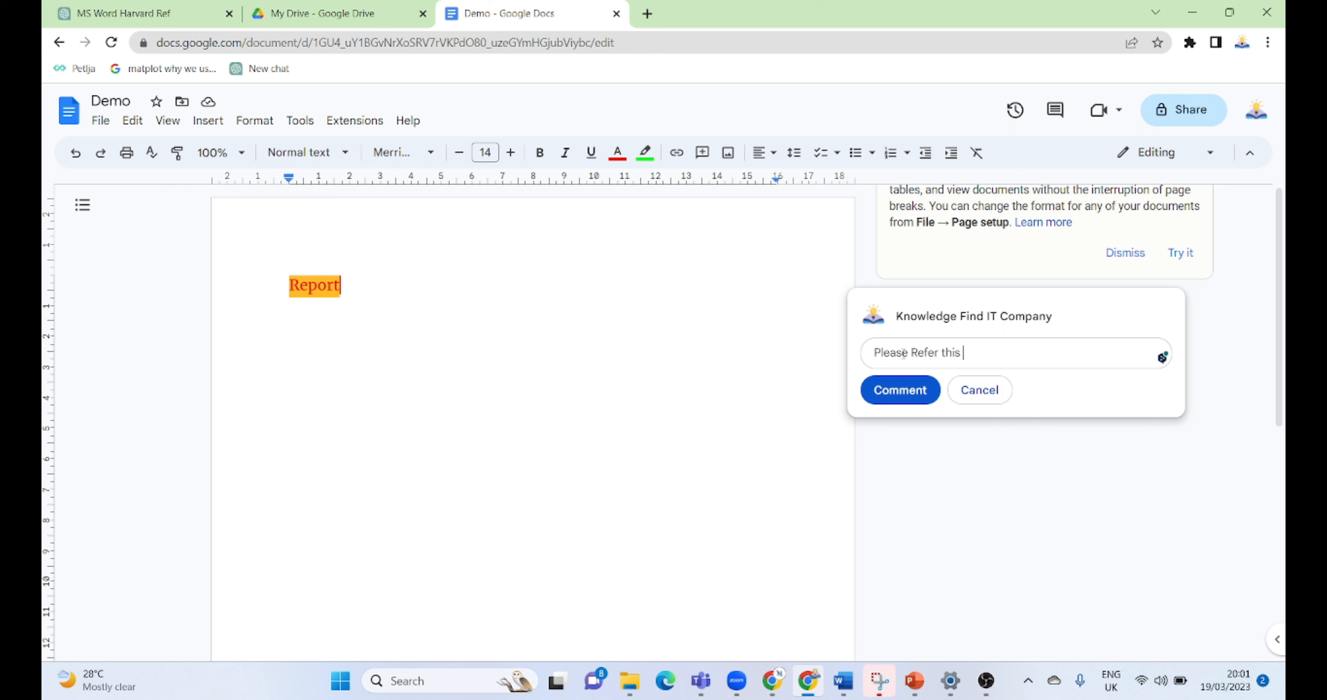
{"action": "type", "text": "docs \""}
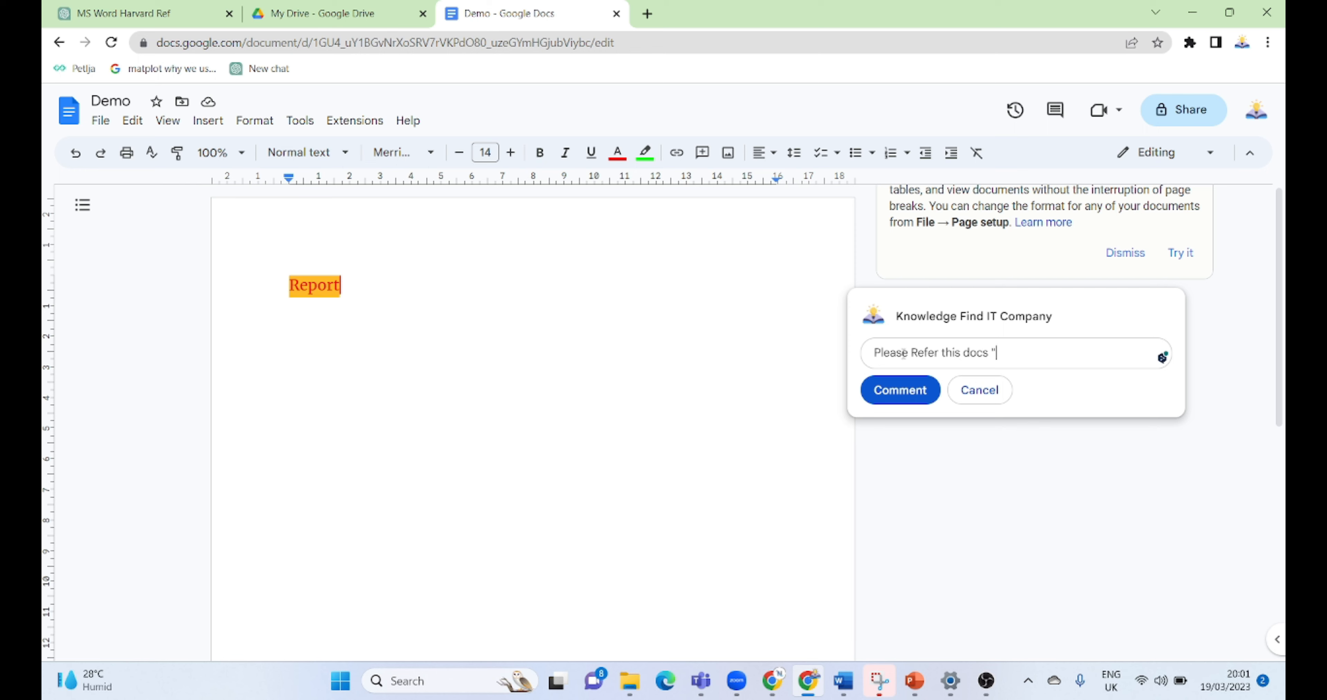
{"action": "type", "text": "@"}
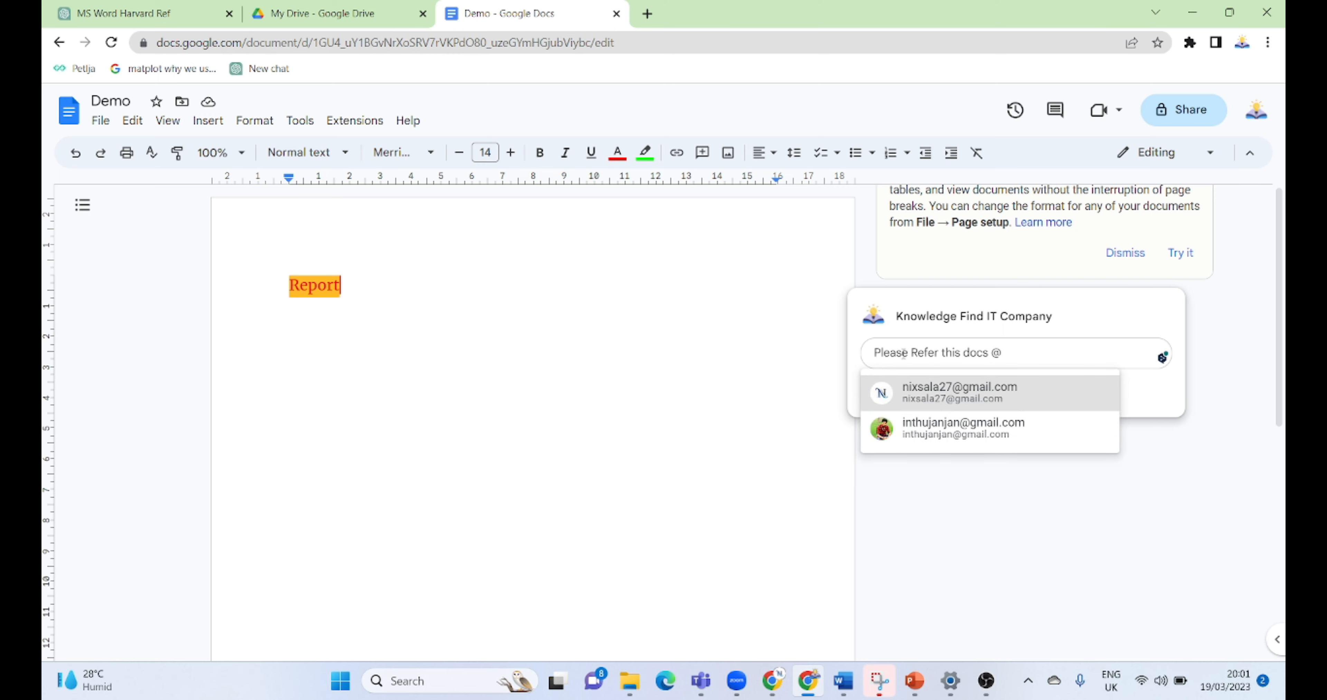
{"action": "left_click", "coordinate": [928, 395]}
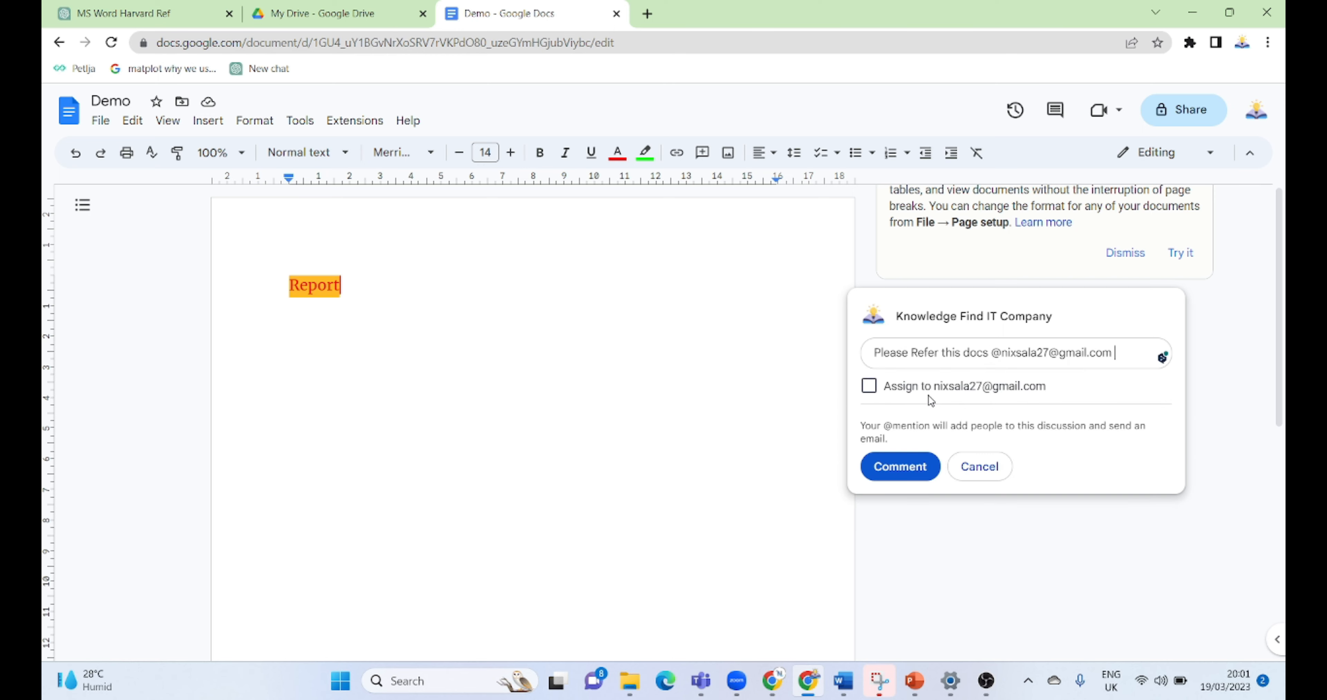
{"action": "left_click", "coordinate": [940, 388]}
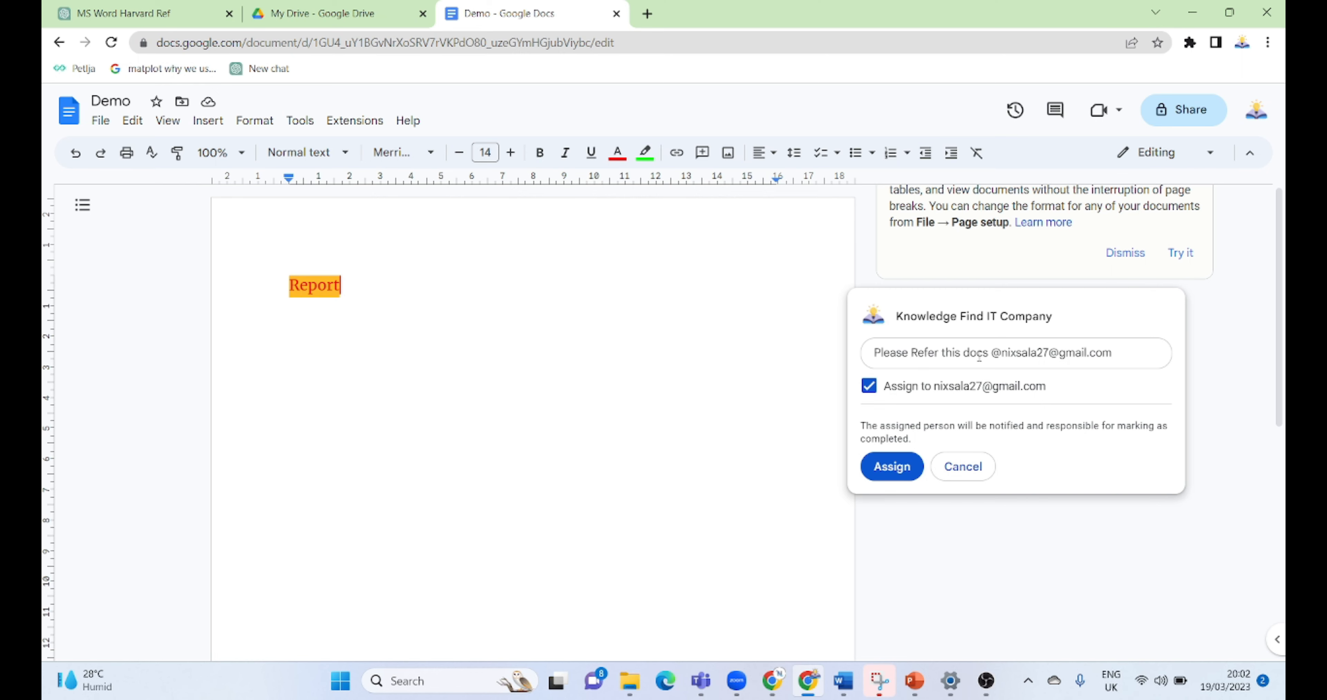
{"action": "left_click", "coordinate": [890, 466]}
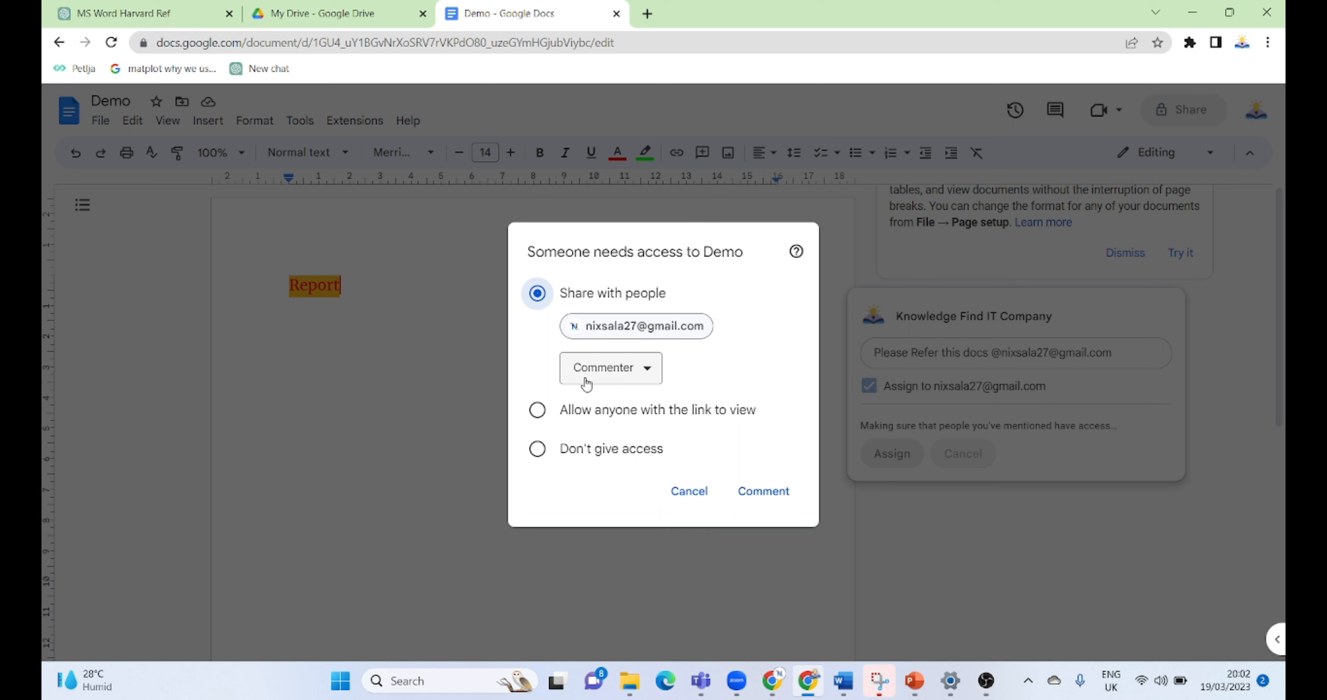
{"action": "left_click", "coordinate": [586, 381]}
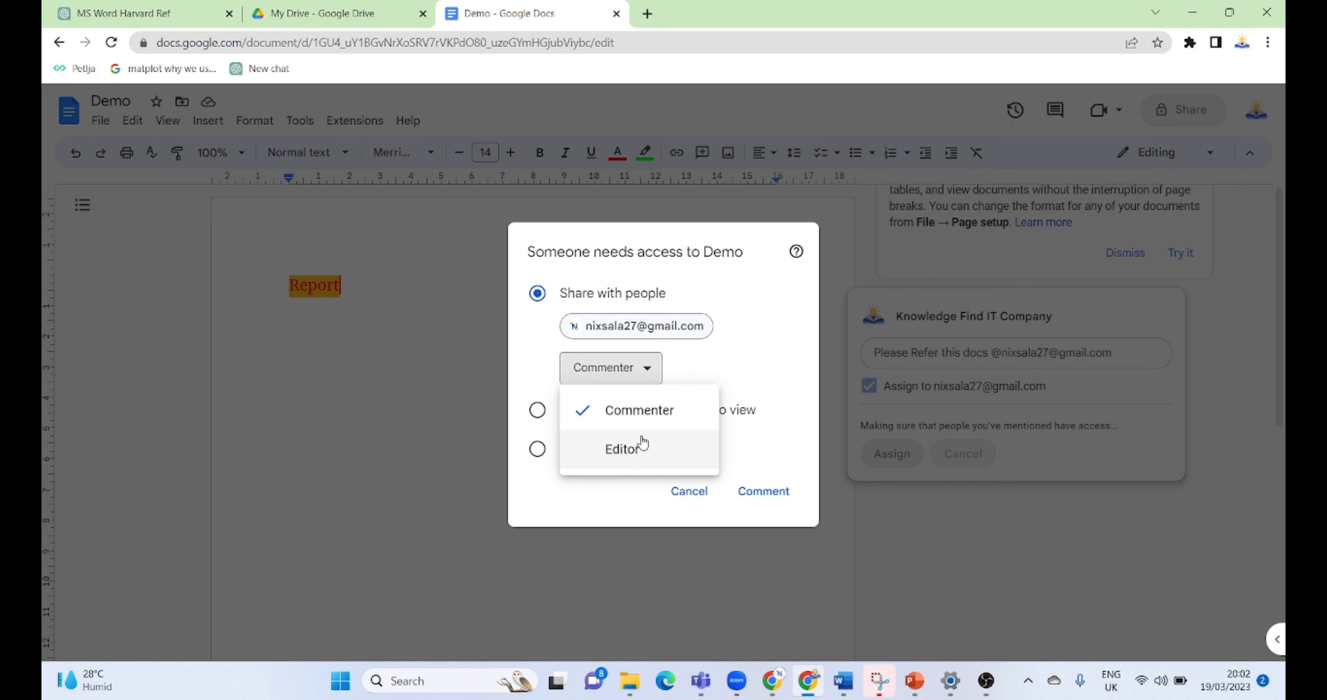
{"action": "left_click", "coordinate": [636, 455]}
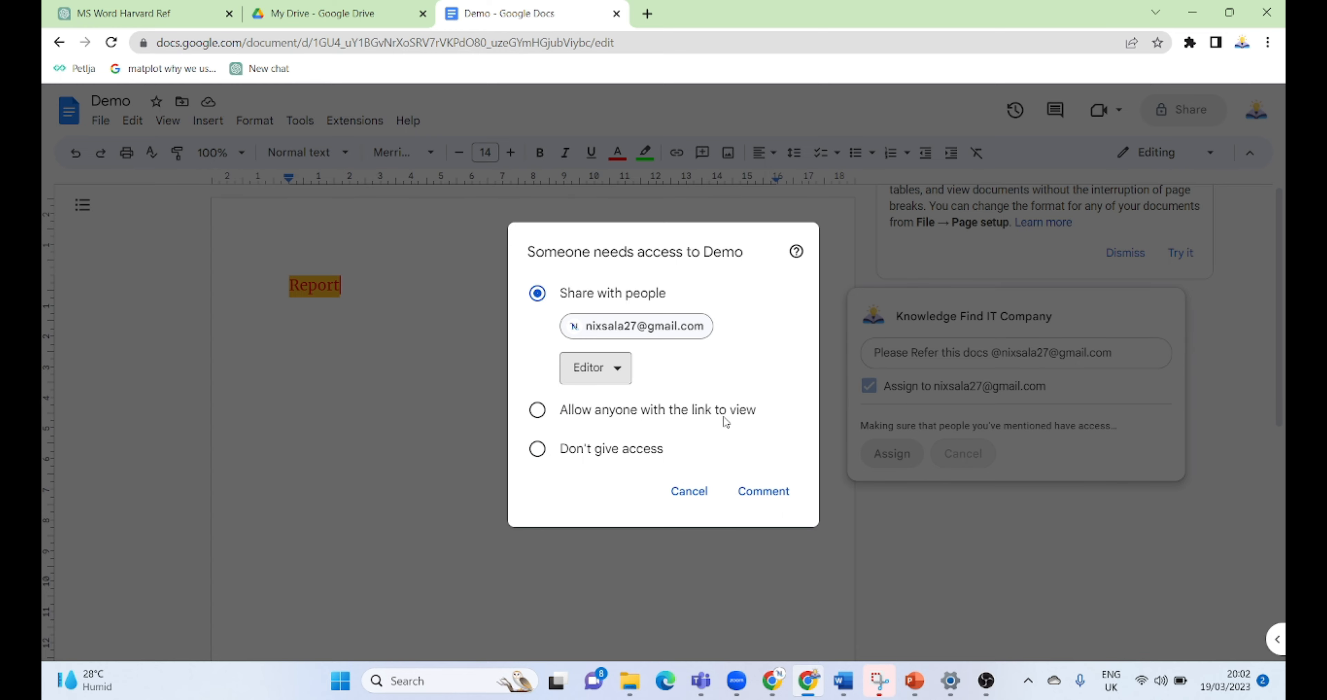
{"action": "left_click", "coordinate": [688, 492]}
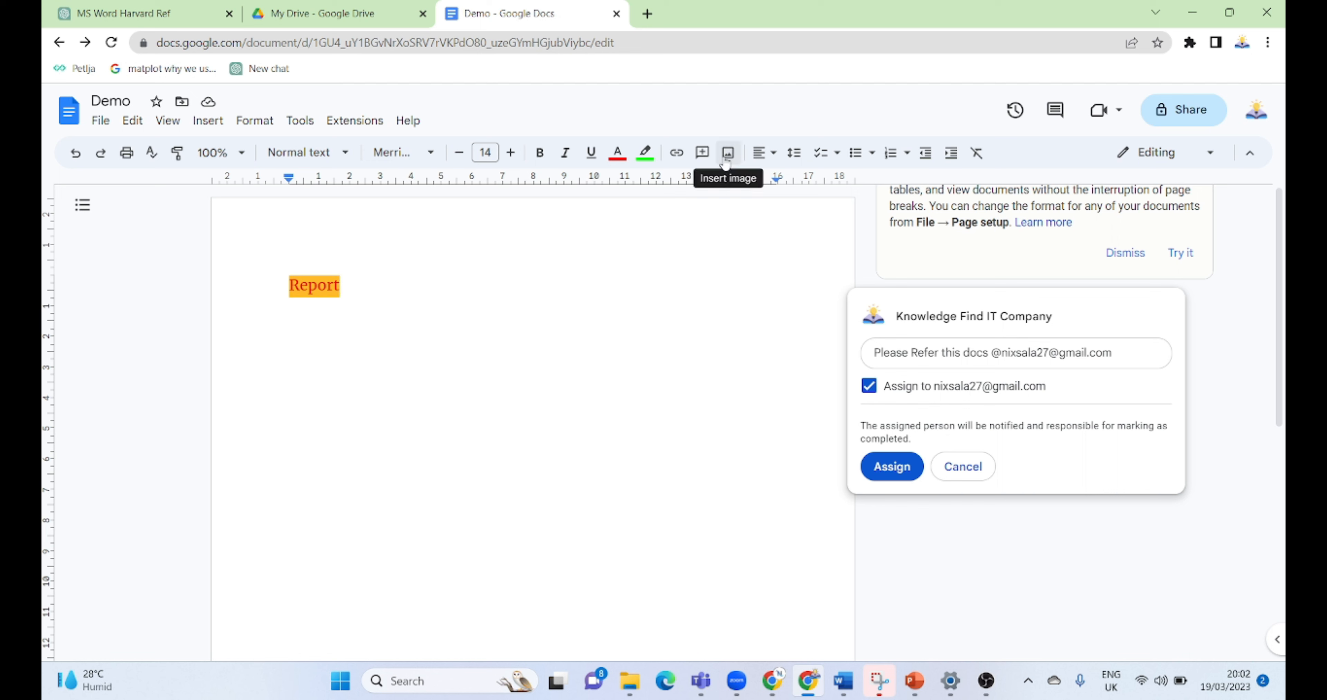
Insert the image "download (29)" from the computer's Downloads folder on a new line below "Report".
{"action": "left_click", "coordinate": [330, 304]}
{"action": "key", "text": "Return"}
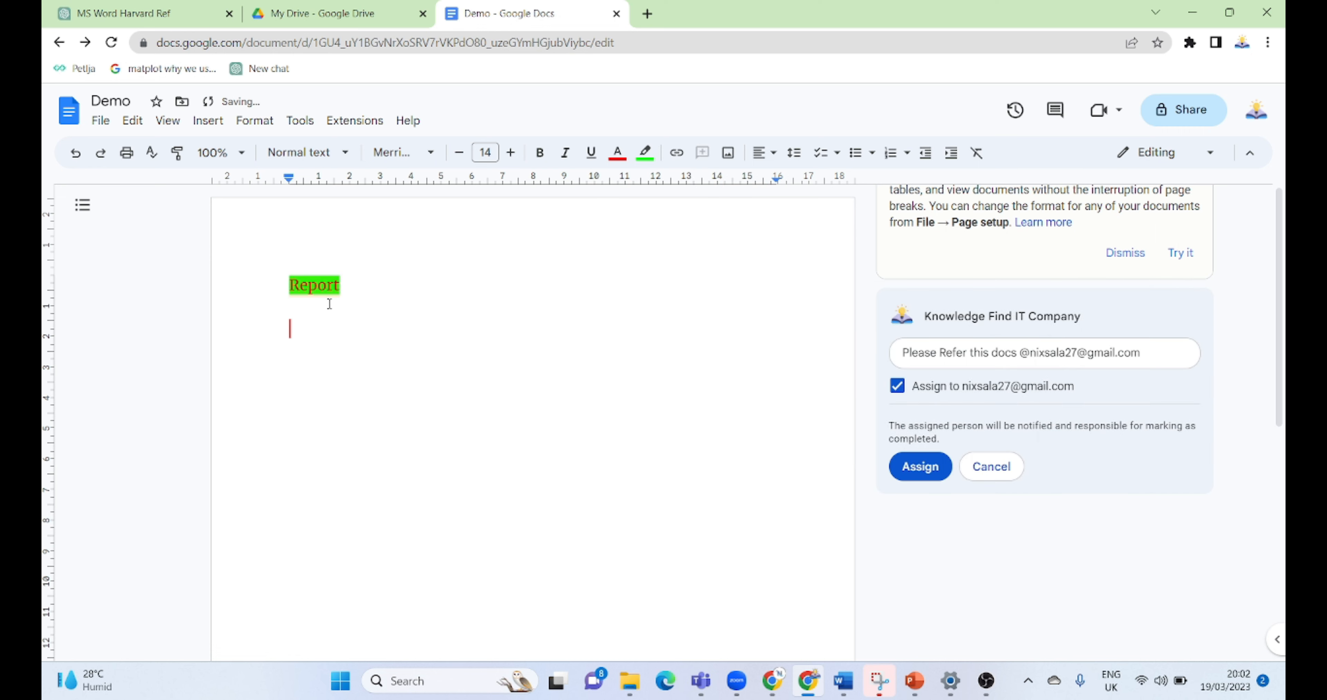
{"action": "left_click", "coordinate": [729, 155]}
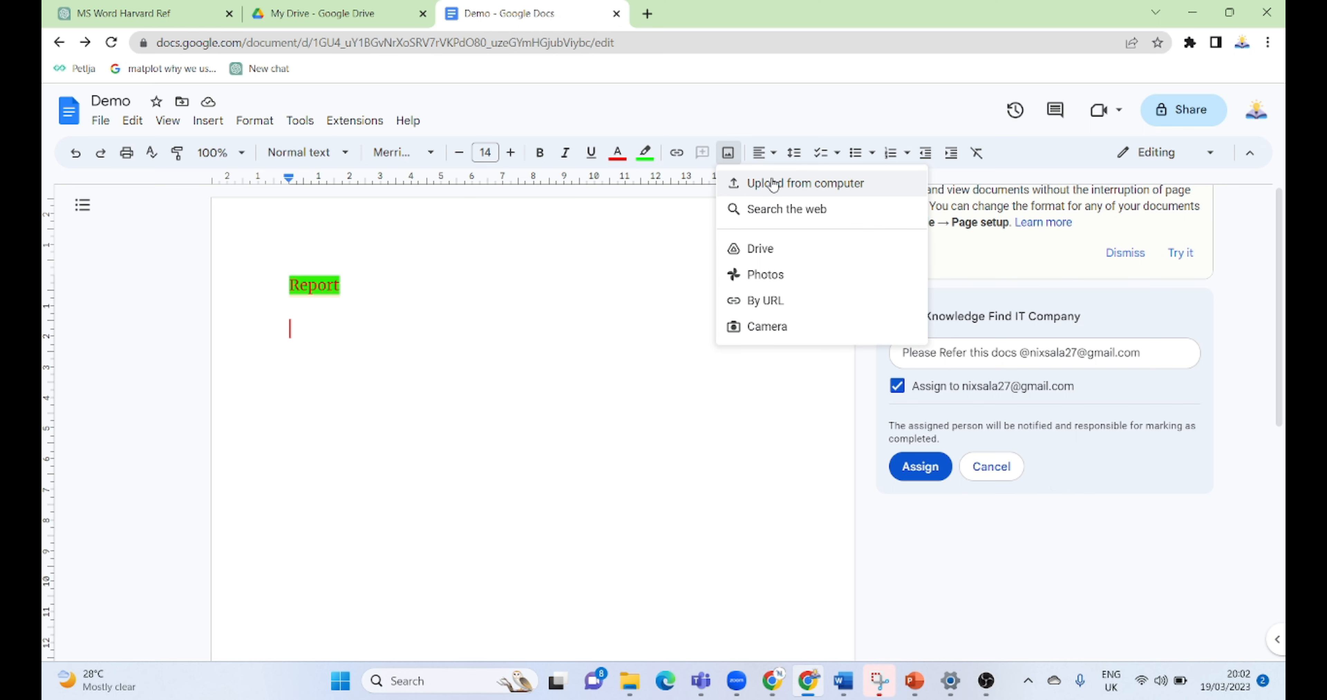
{"action": "left_click", "coordinate": [807, 183]}
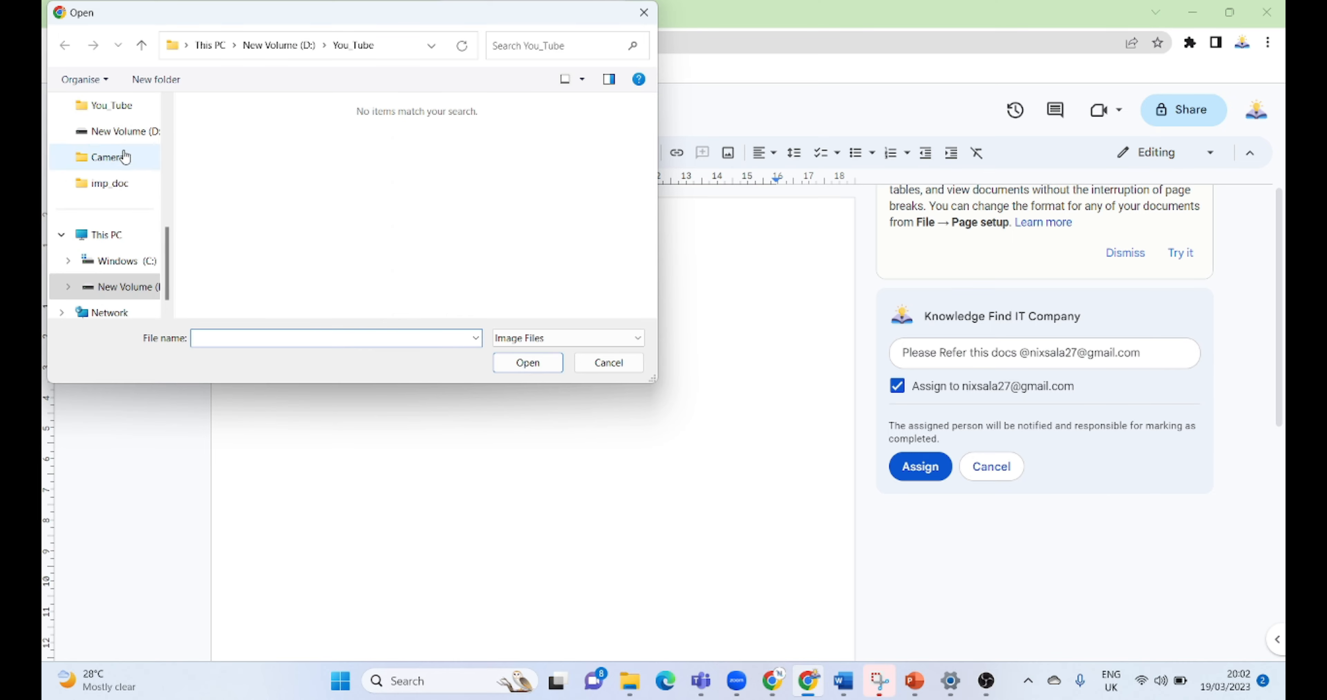
{"action": "scroll", "coordinate": [129, 263], "scroll_direction": "down", "scroll_amount": 1}
{"action": "scroll", "coordinate": [127, 258], "scroll_direction": "up", "scroll_amount": 2}
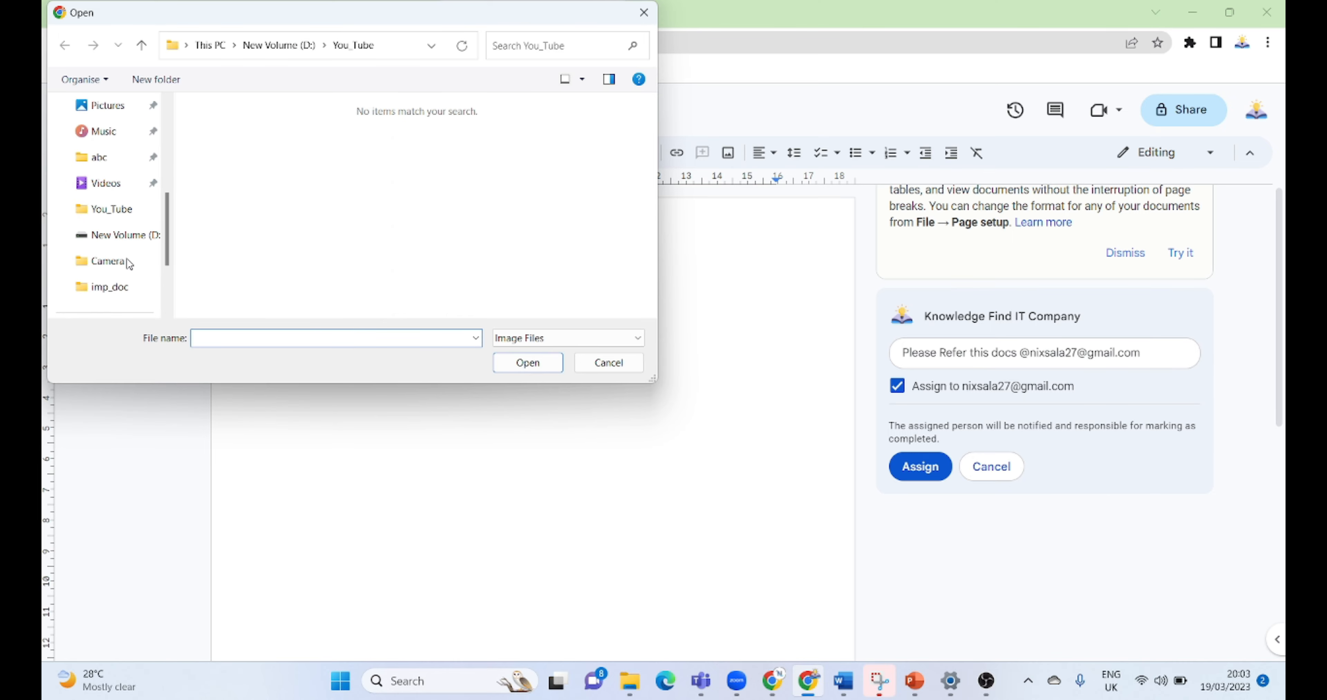
{"action": "scroll", "coordinate": [121, 257], "scroll_direction": "up", "scroll_amount": 2}
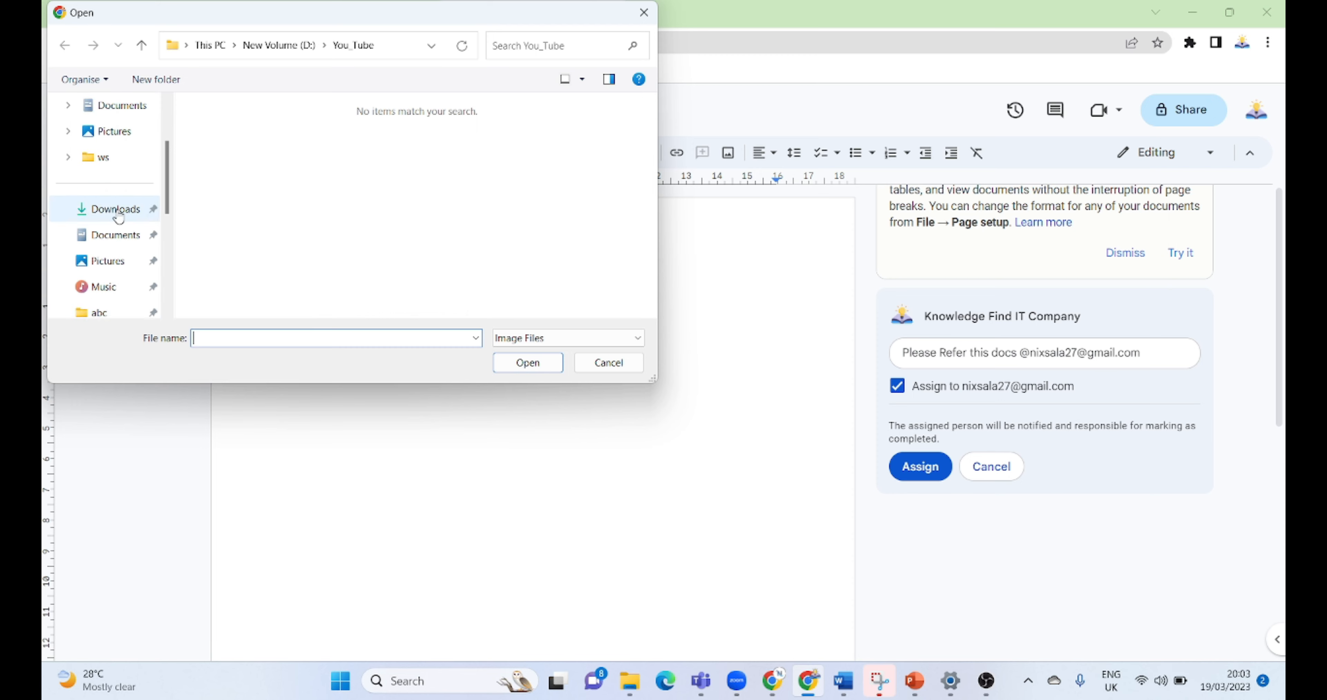
{"action": "left_click", "coordinate": [117, 212]}
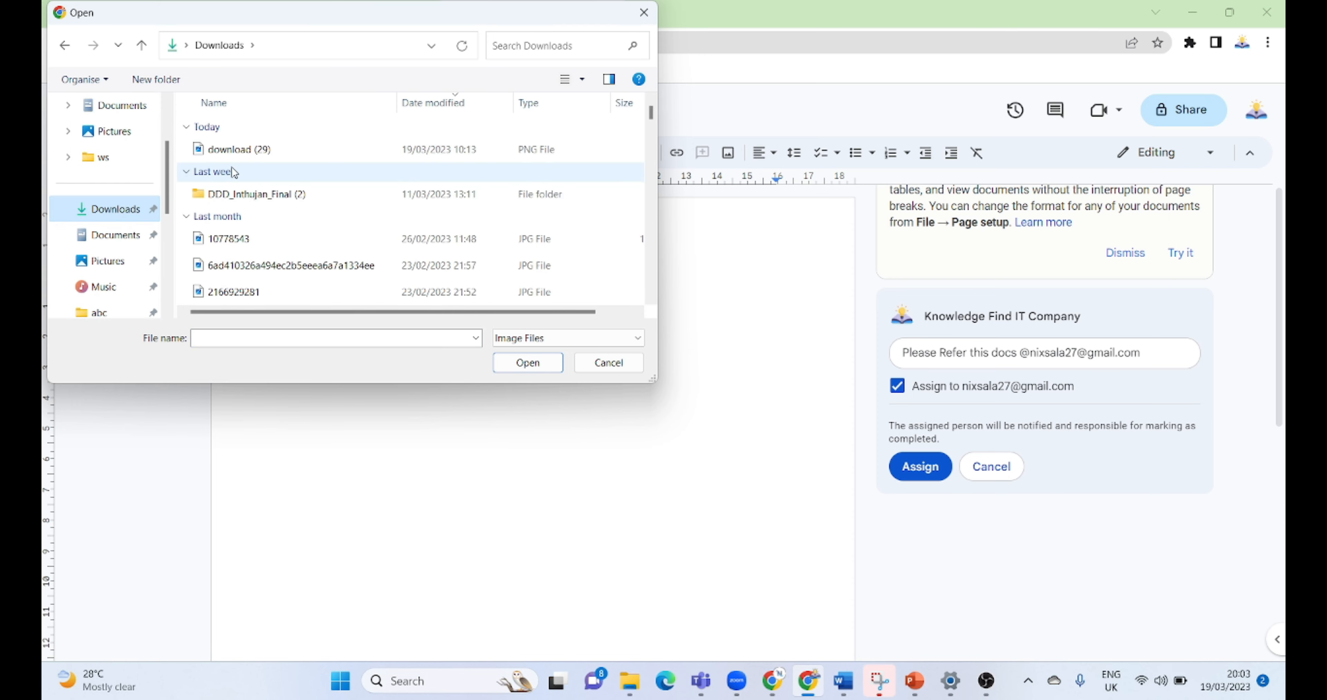
{"action": "left_click", "coordinate": [229, 150]}
{"action": "left_click", "coordinate": [531, 363]}
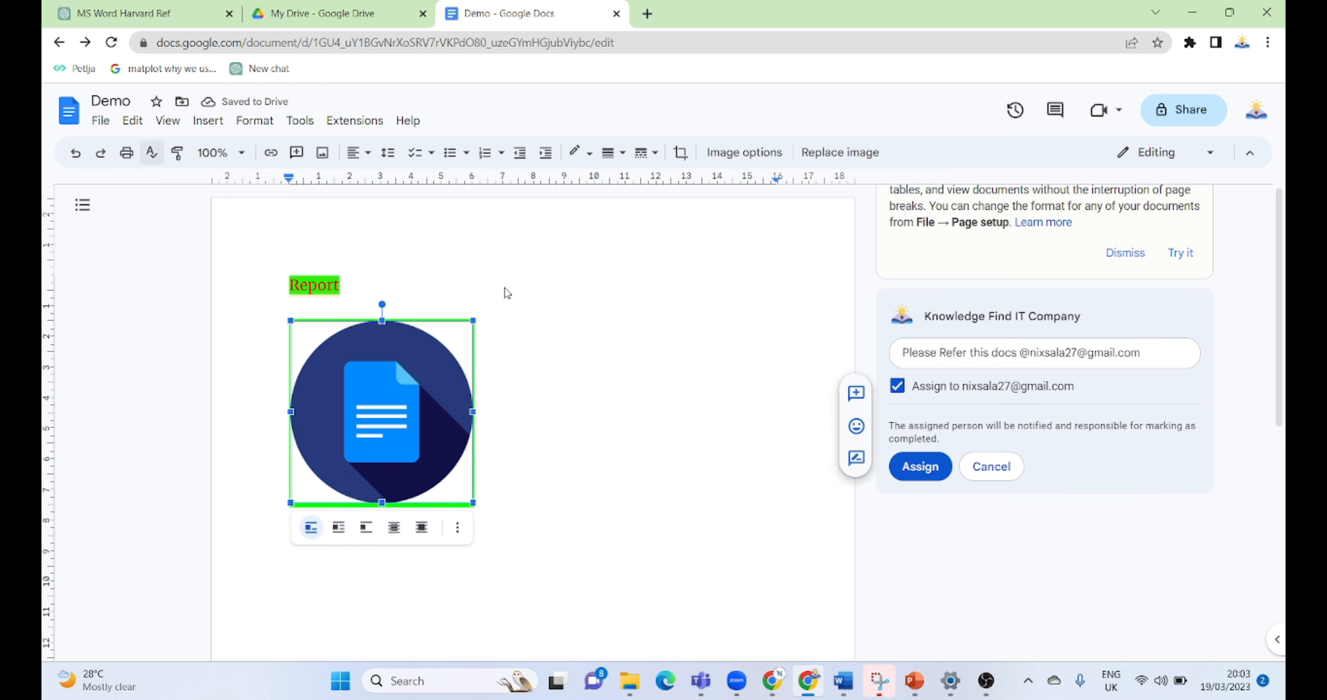
Start a new line below the inserted image.
{"action": "left_click", "coordinate": [581, 325]}
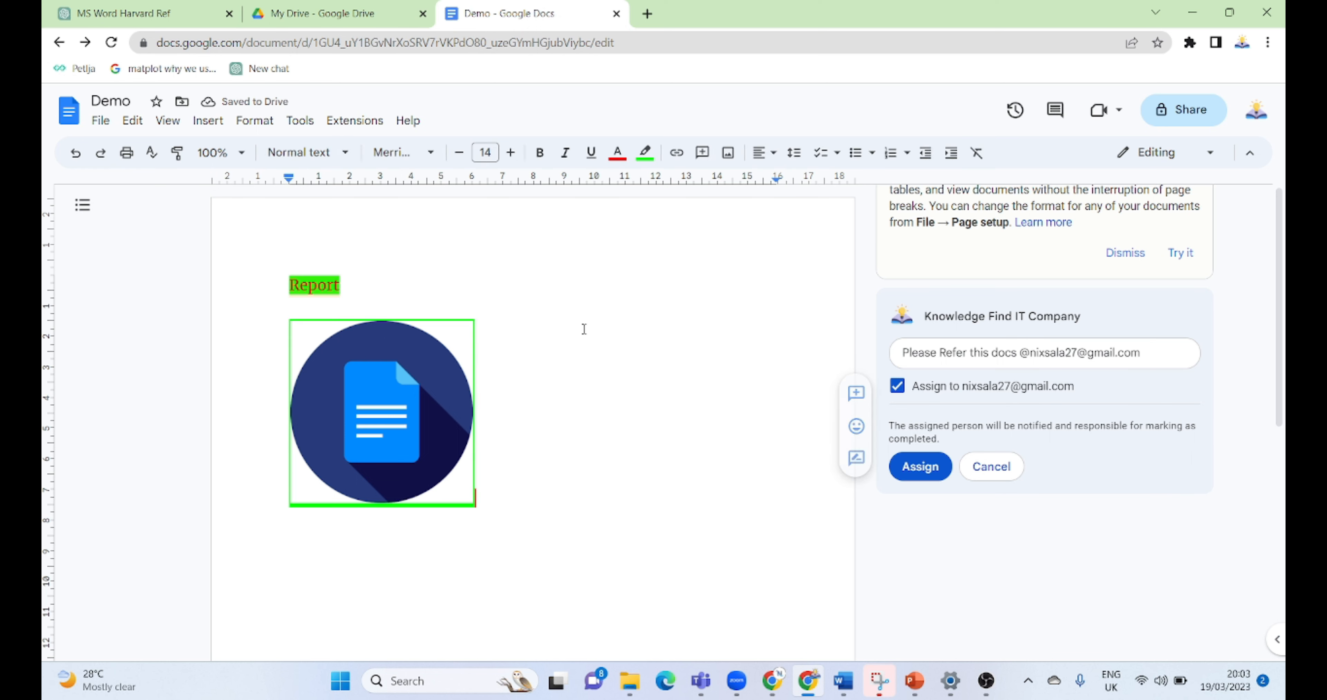
{"action": "left_click", "coordinate": [774, 162]}
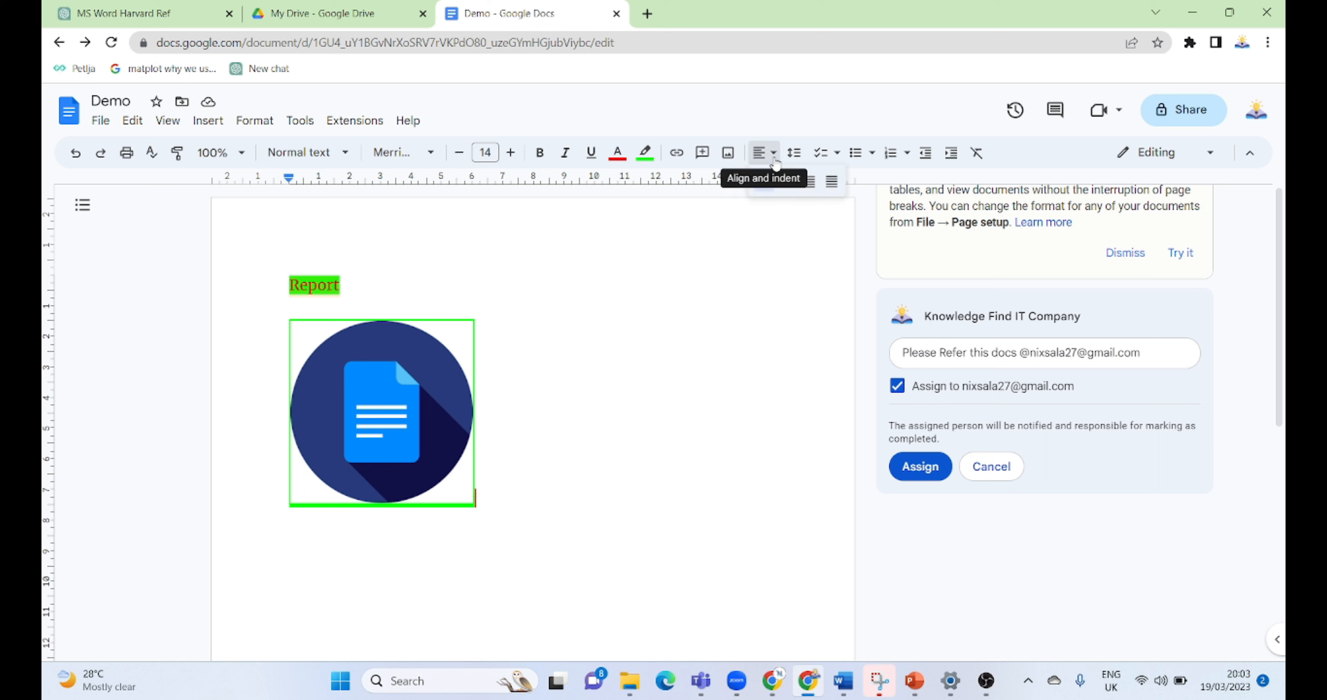
{"action": "left_click", "coordinate": [775, 162]}
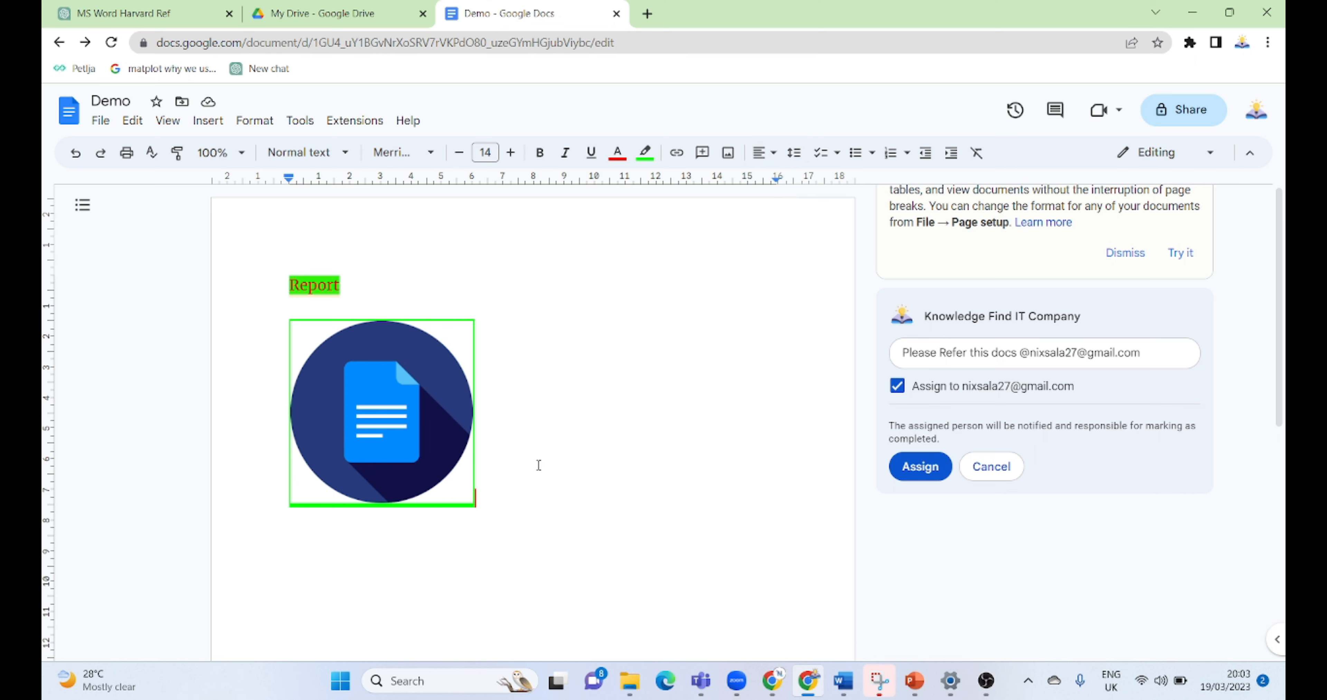
{"action": "key", "text": "Return"}
{"action": "type", "text": "IIST"}
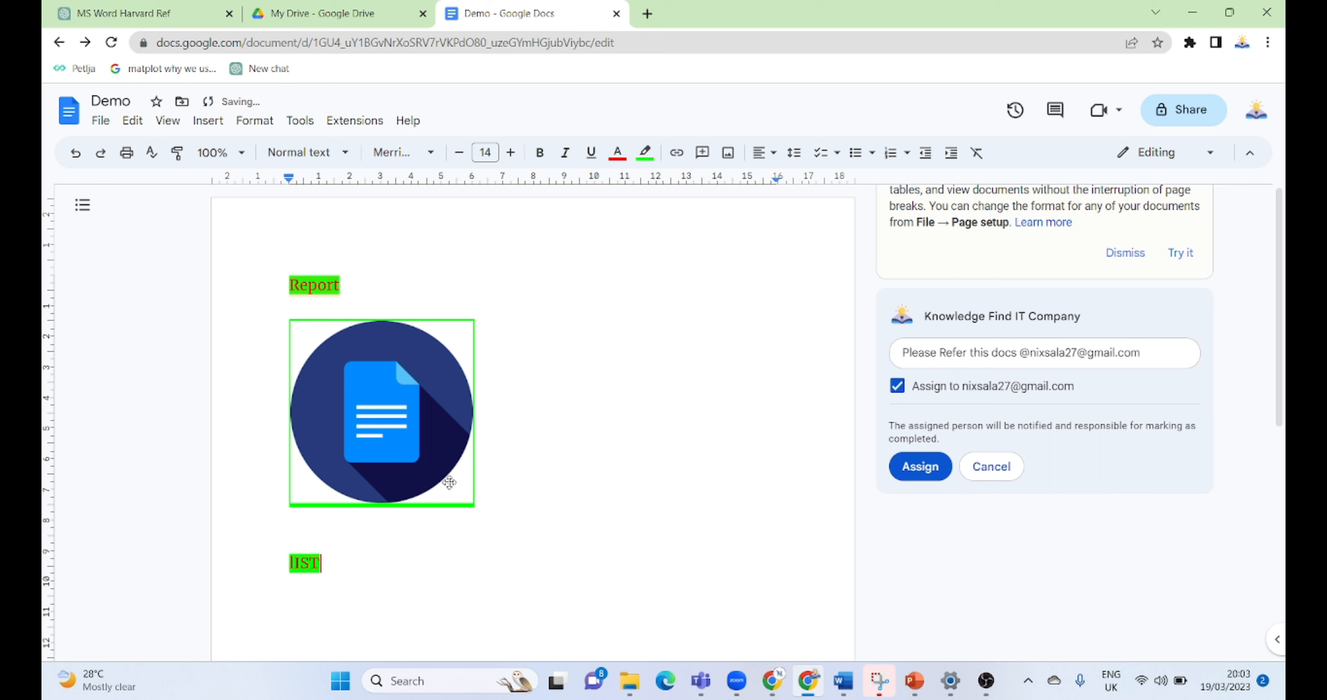
{"action": "key", "text": "BackSpace"}
{"action": "key", "text": "BackSpace"}
{"action": "key", "text": "BackSpace"}
{"action": "key", "text": "BackSpace"}
{"action": "key", "text": "ctrl+z"}
{"action": "left_click", "coordinate": [618, 162]}
{"action": "left_click", "coordinate": [625, 184]}
{"action": "left_click", "coordinate": [641, 154]}
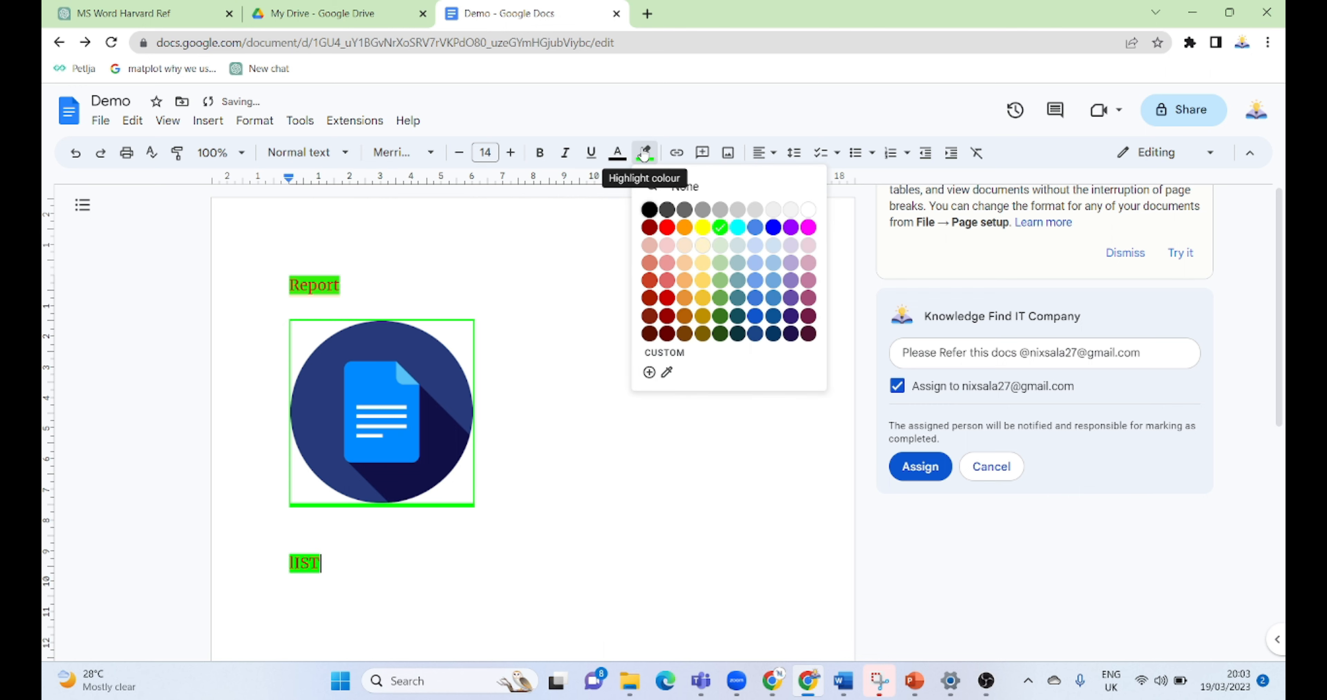
{"action": "left_click", "coordinate": [812, 212]}
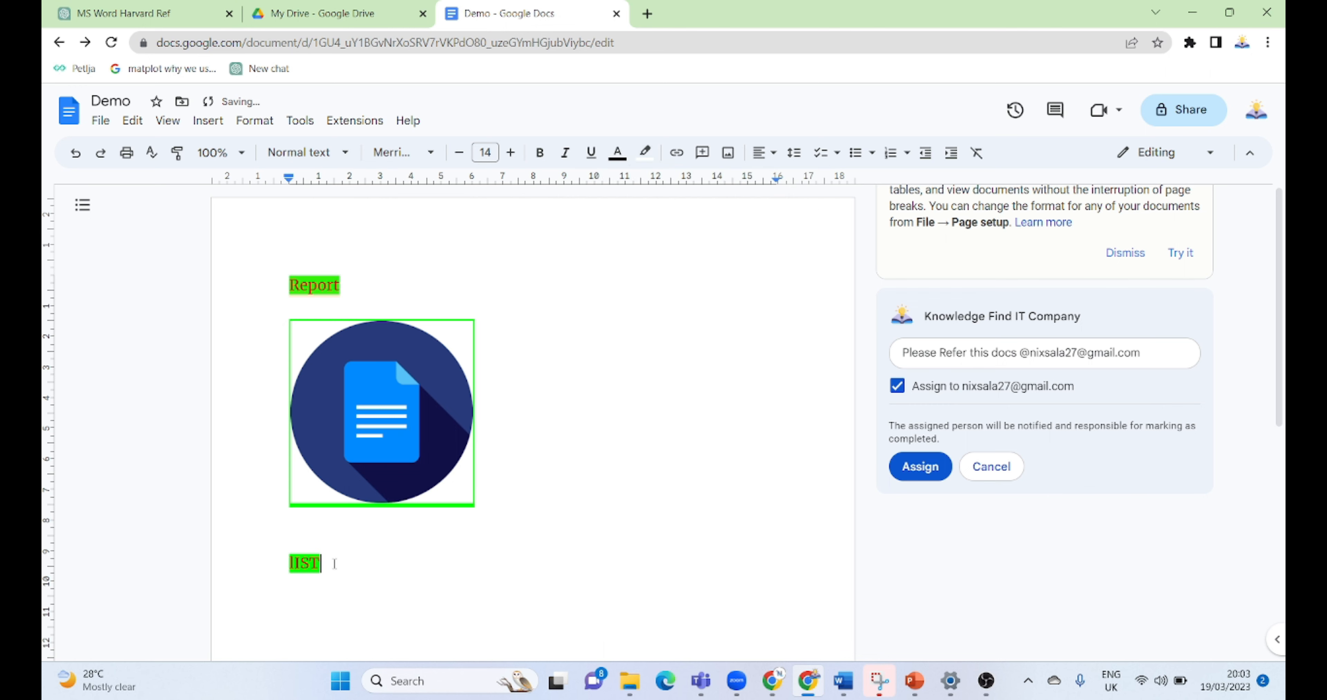
{"action": "key", "text": "BackSpace"}
{"action": "key", "text": "BackSpace"}
{"action": "key", "text": "BackSpace"}
{"action": "key", "text": "BackSpace"}
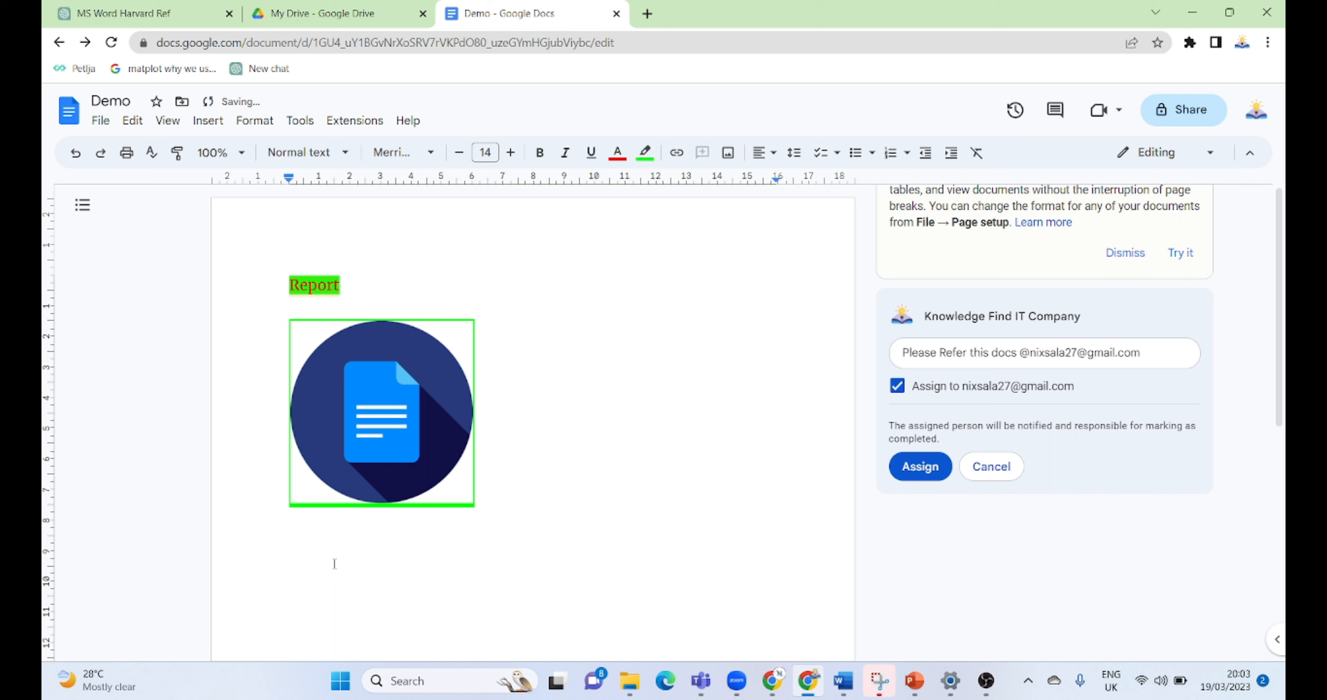
Set the text colour to black and the highlight to white on the line below the image, and enter "List One".
{"action": "left_click", "coordinate": [621, 156]}
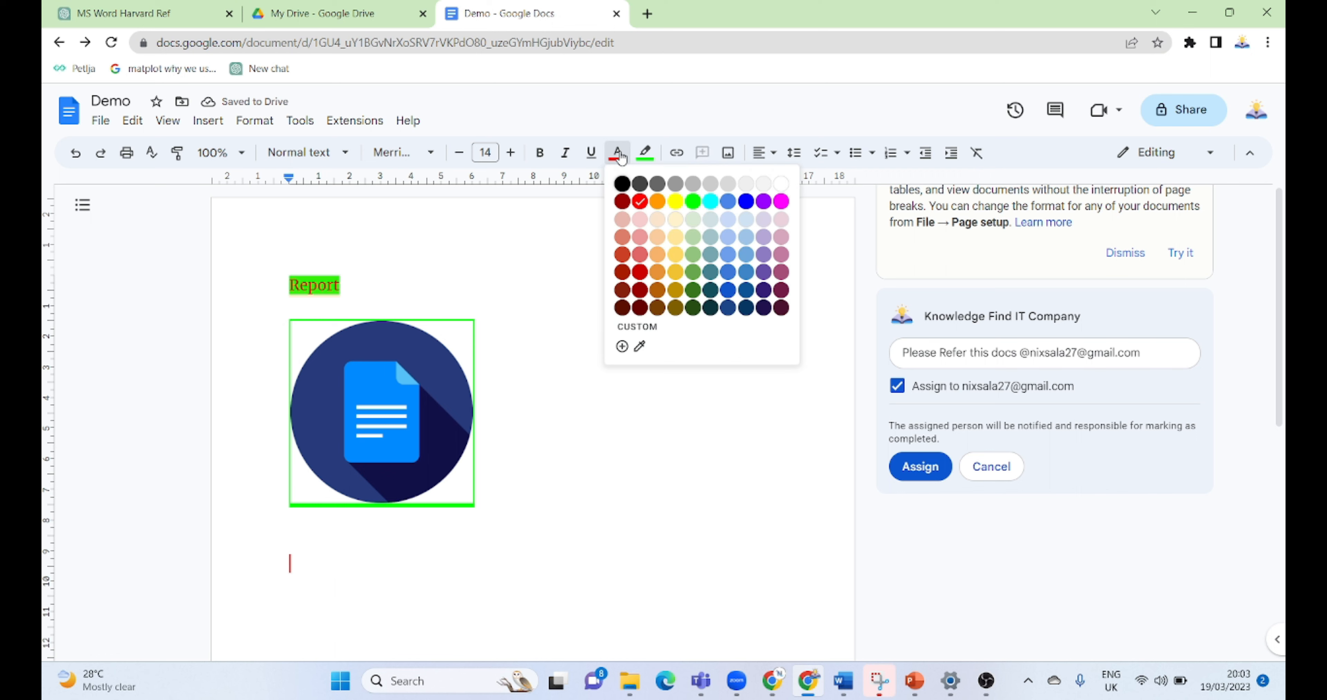
{"action": "left_click", "coordinate": [622, 183]}
{"action": "left_click", "coordinate": [648, 151]}
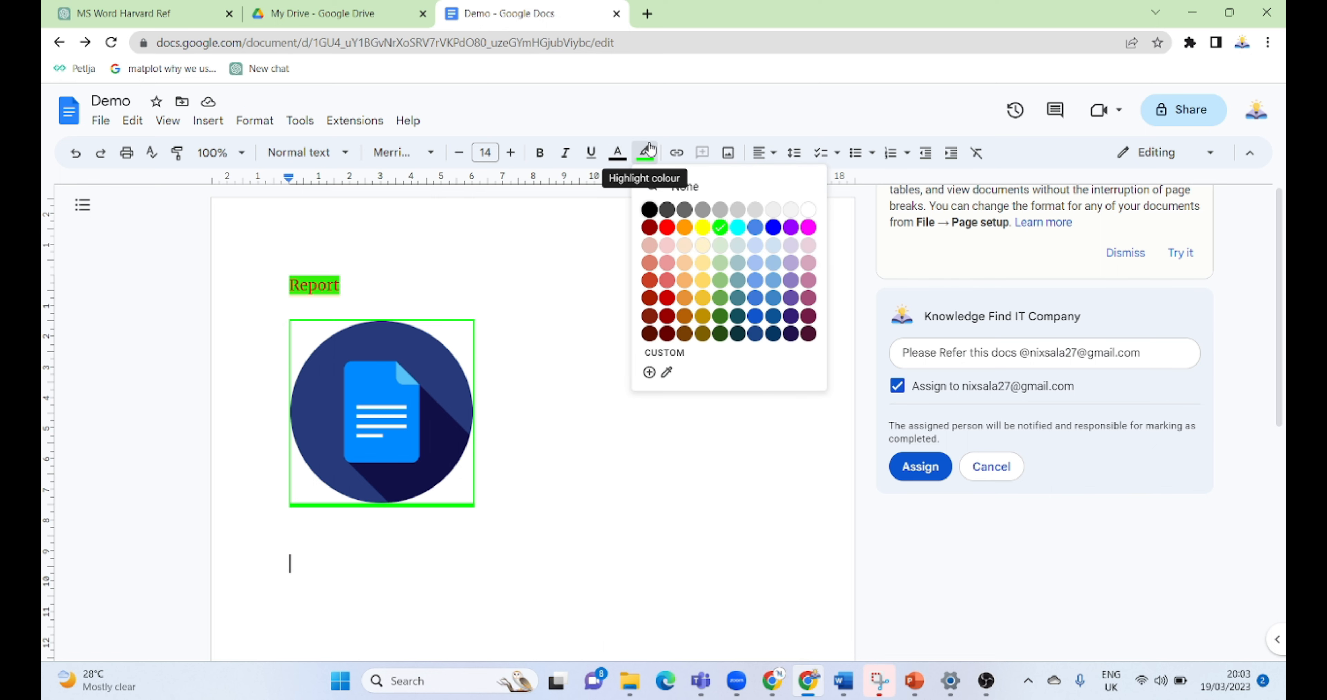
{"action": "left_click", "coordinate": [809, 210]}
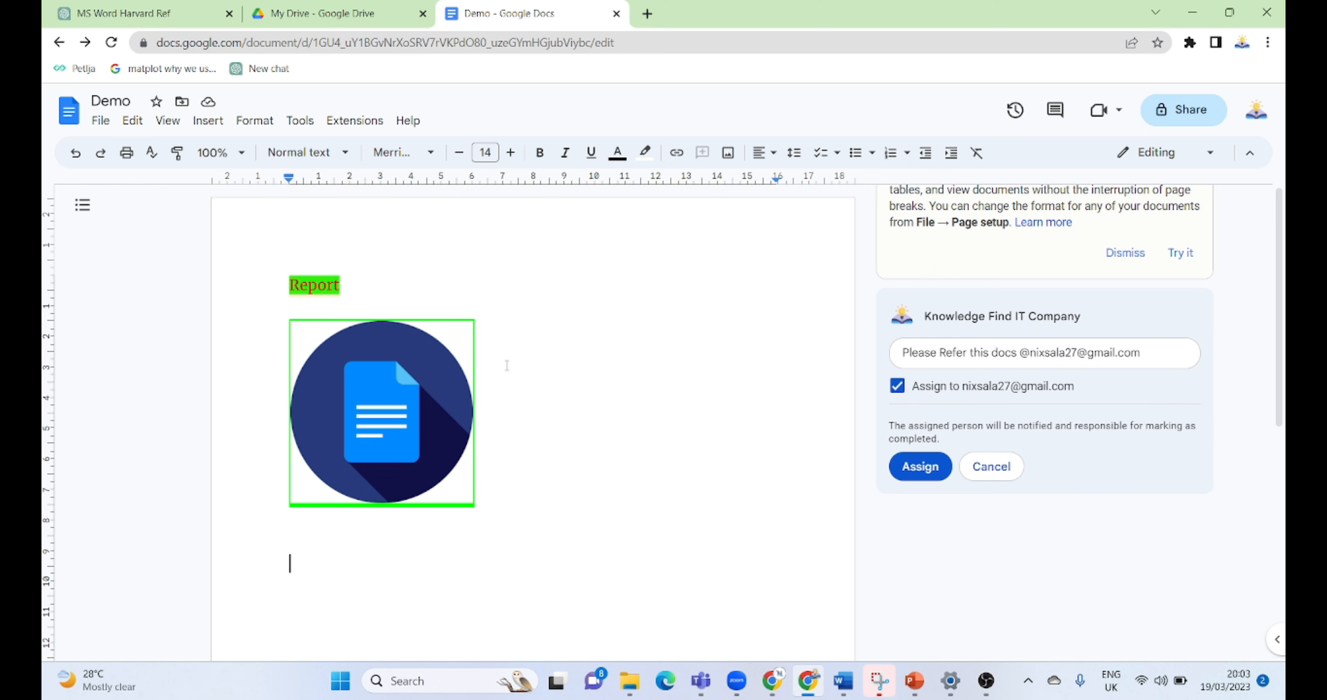
{"action": "scroll", "coordinate": [507, 366], "scroll_direction": "down", "scroll_amount": 1}
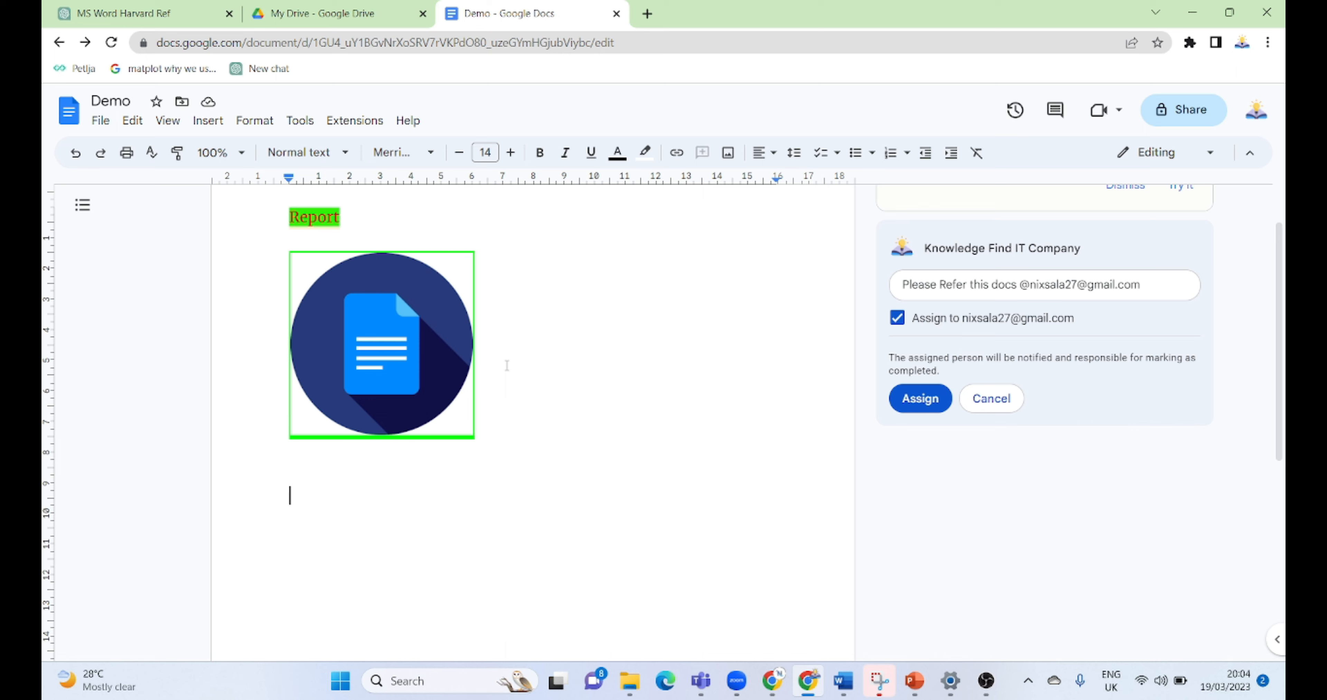
{"action": "type", "text": "List One"}
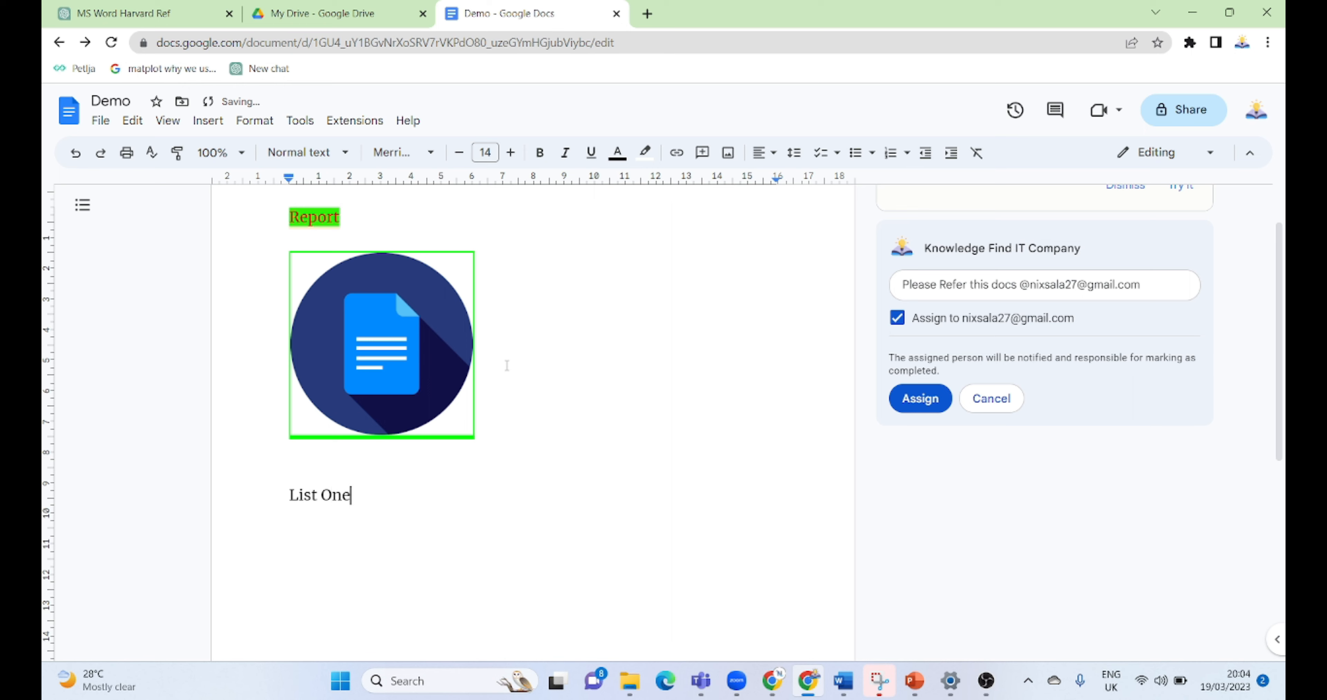
Add the lines "List Two" and "List Three" below "List One" and start another line.
{"action": "key", "text": "Return"}
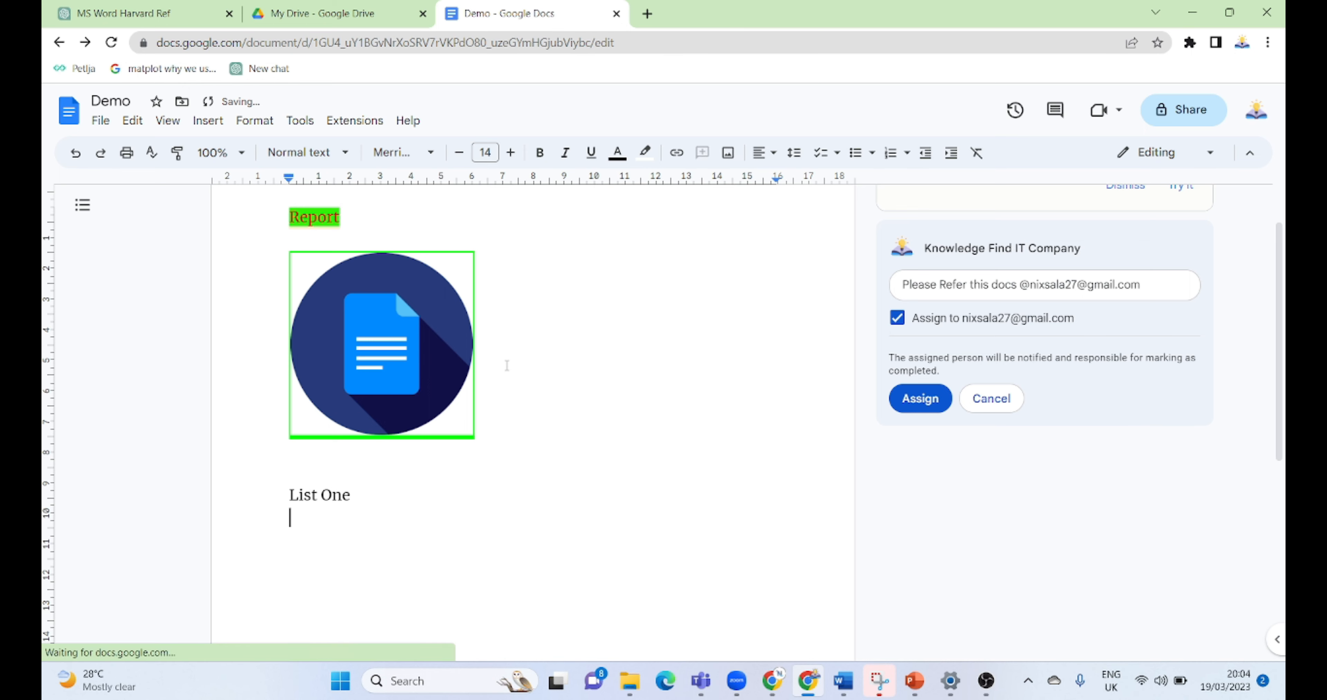
{"action": "type", "text": "List Two"}
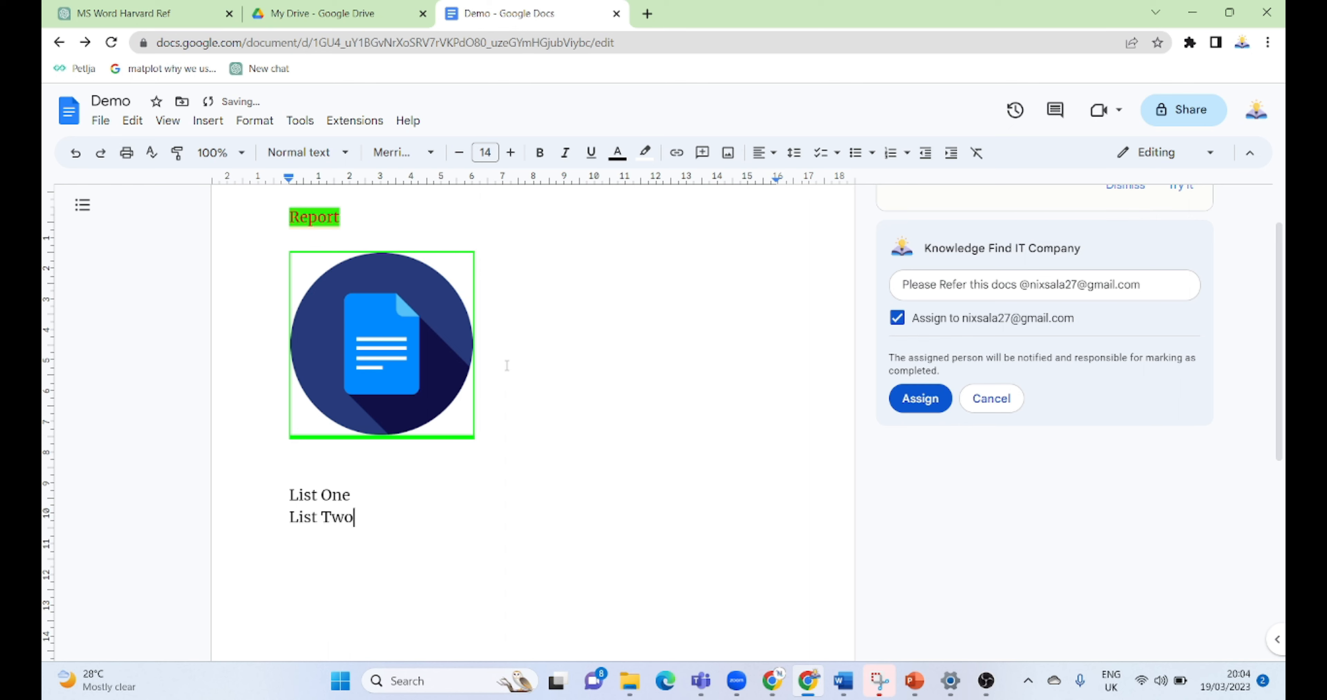
{"action": "key", "text": "Return"}
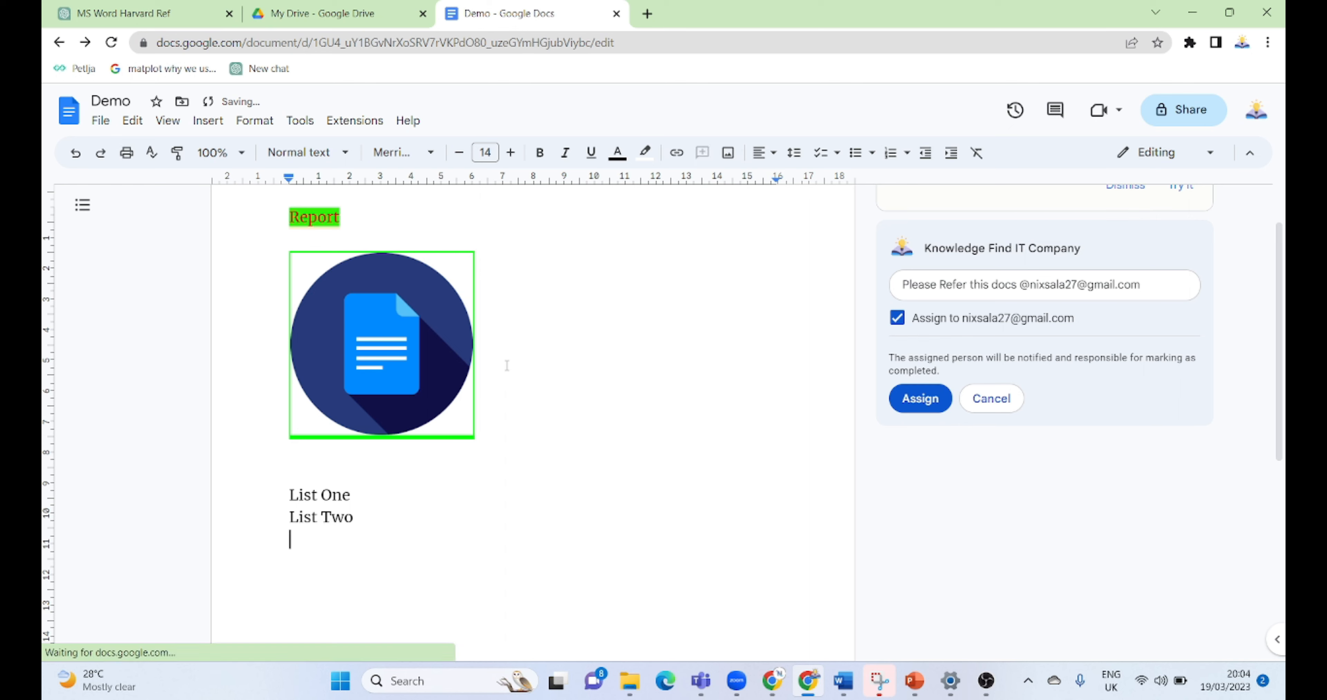
{"action": "type", "text": "List Three"}
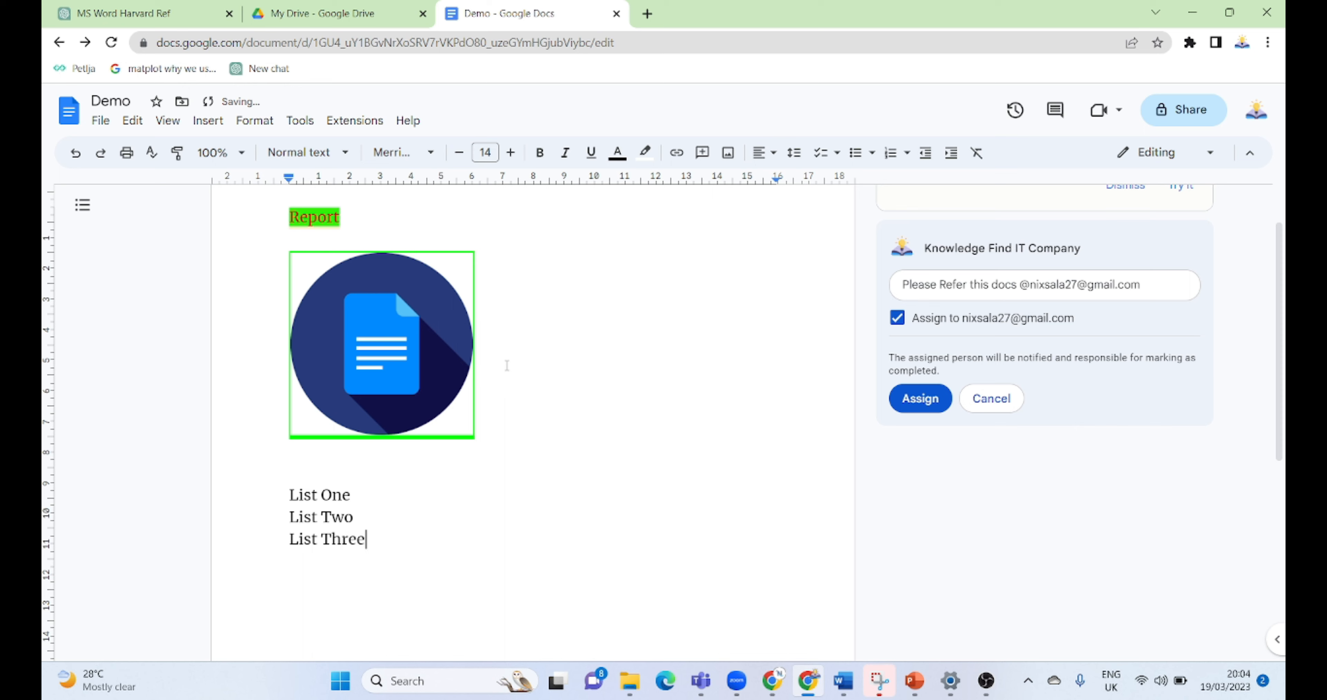
{"action": "key", "text": "Return"}
Try formatting the three "List" lines as a numbered list, and undo the numbering.
{"action": "left_click_drag", "start_coordinate": [289, 494], "coordinate": [404, 539]}
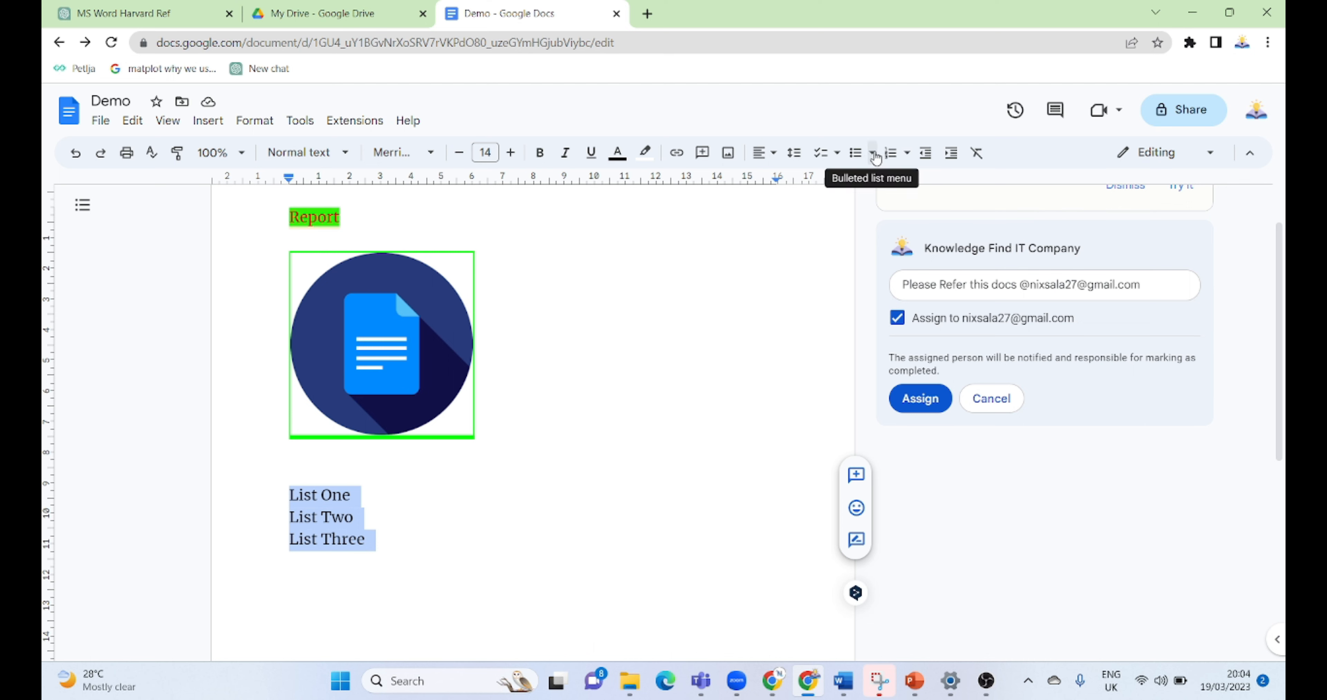
{"action": "left_click", "coordinate": [896, 157]}
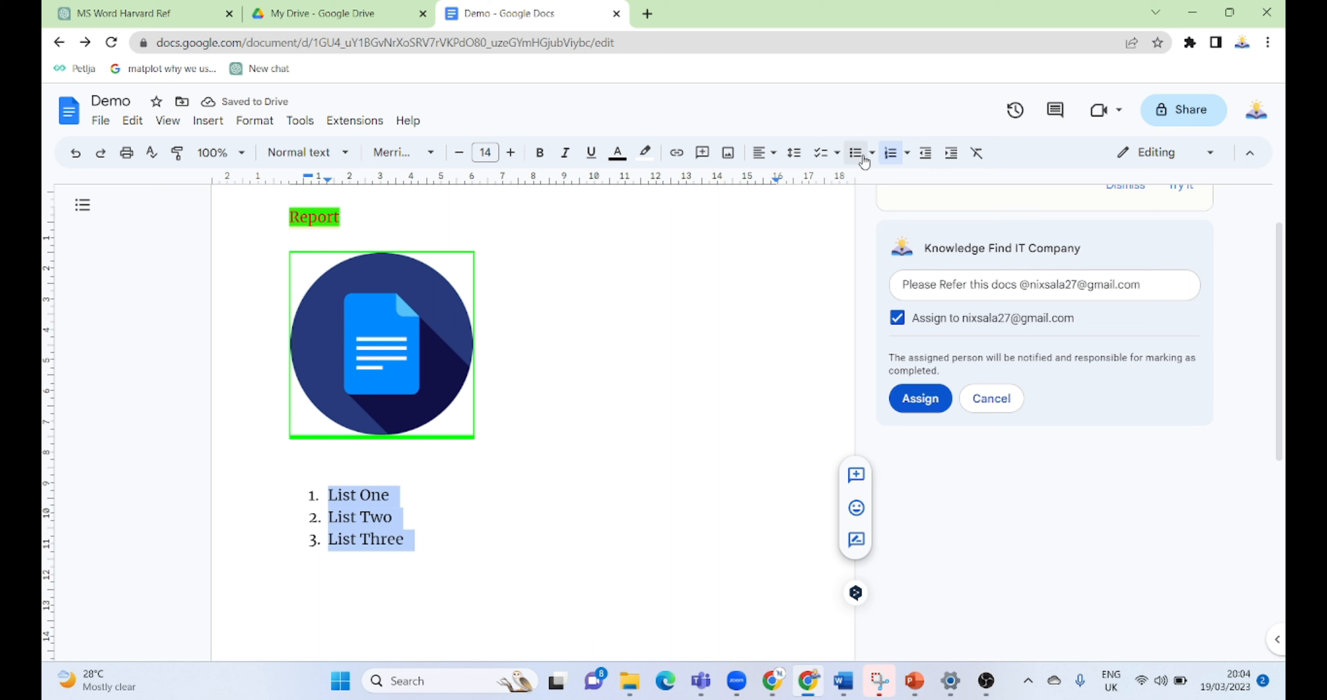
{"action": "key", "text": "ctrl+z"}
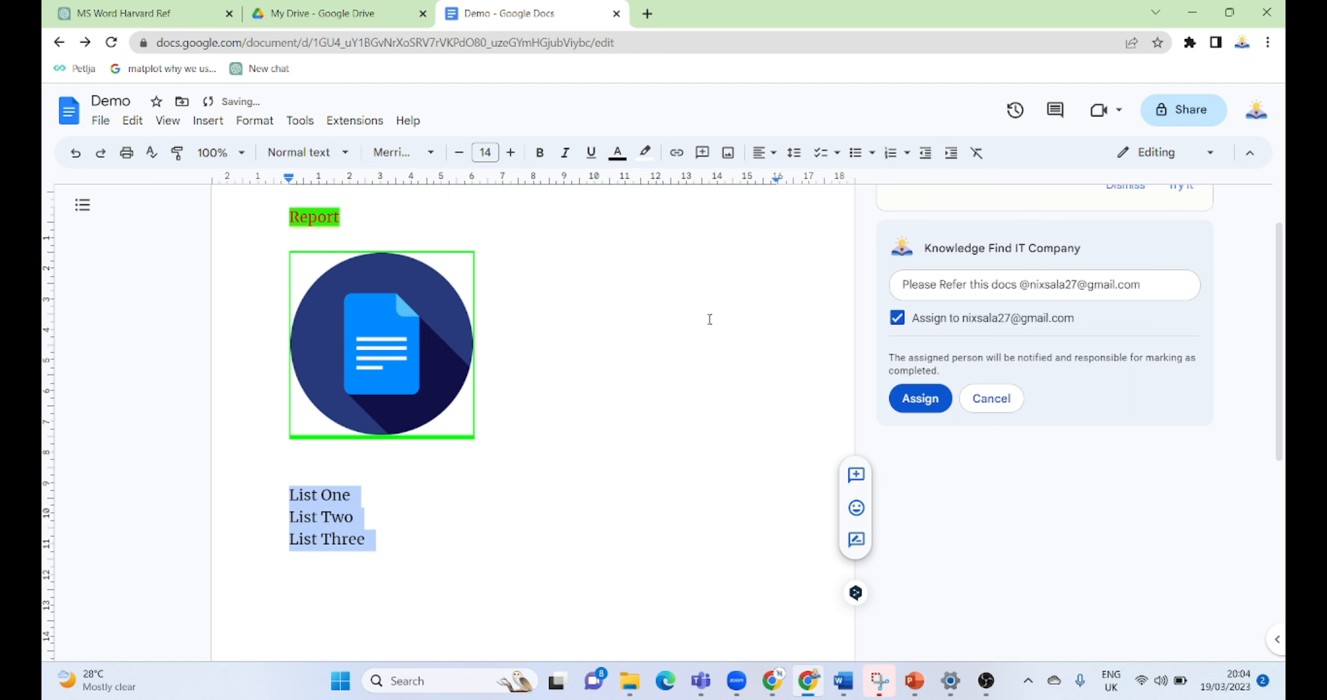
Format the three "List" lines as a bulleted list with the diamond bullet style, and end the list with an empty line below.
{"action": "left_click", "coordinate": [871, 154]}
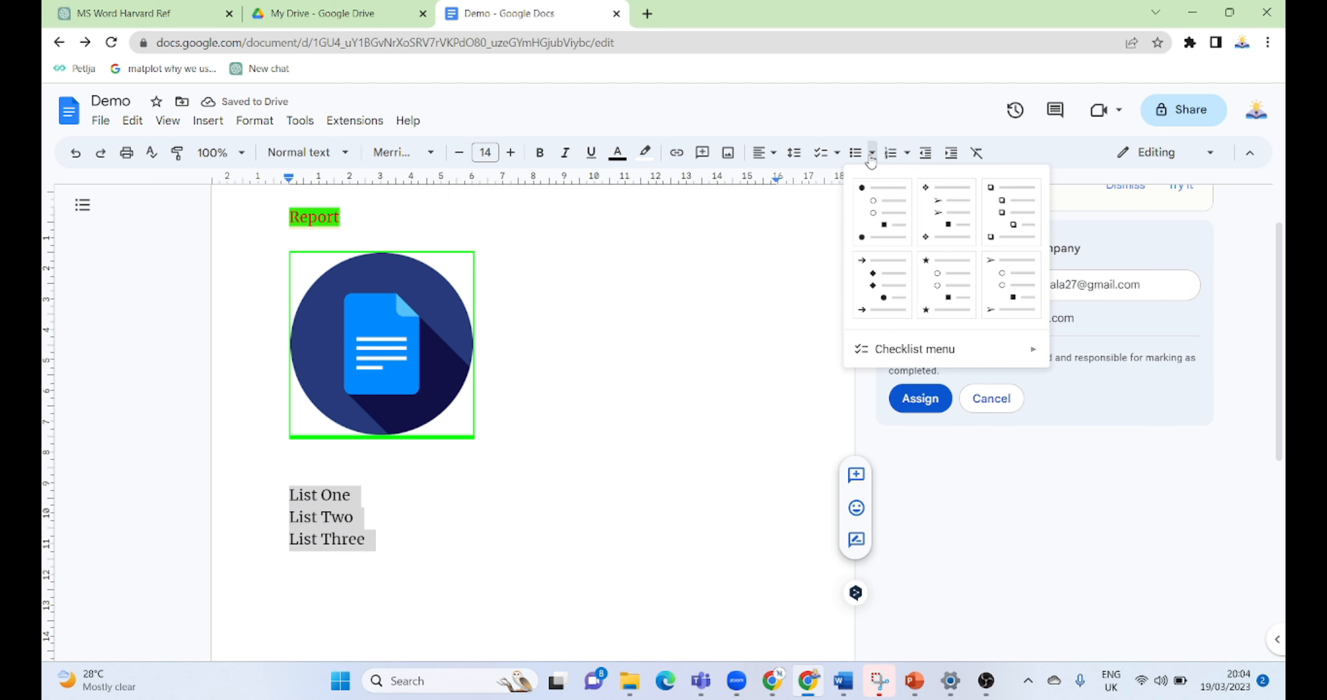
{"action": "left_click", "coordinate": [947, 213]}
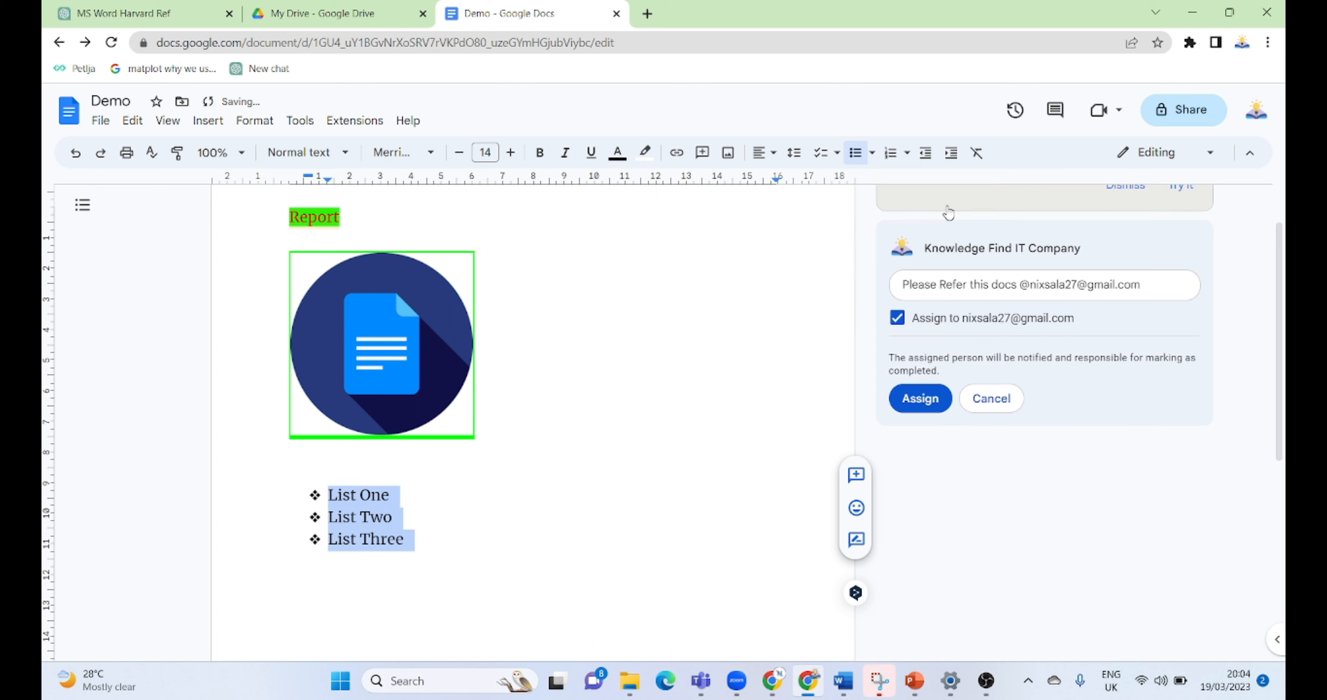
{"action": "left_click", "coordinate": [620, 406]}
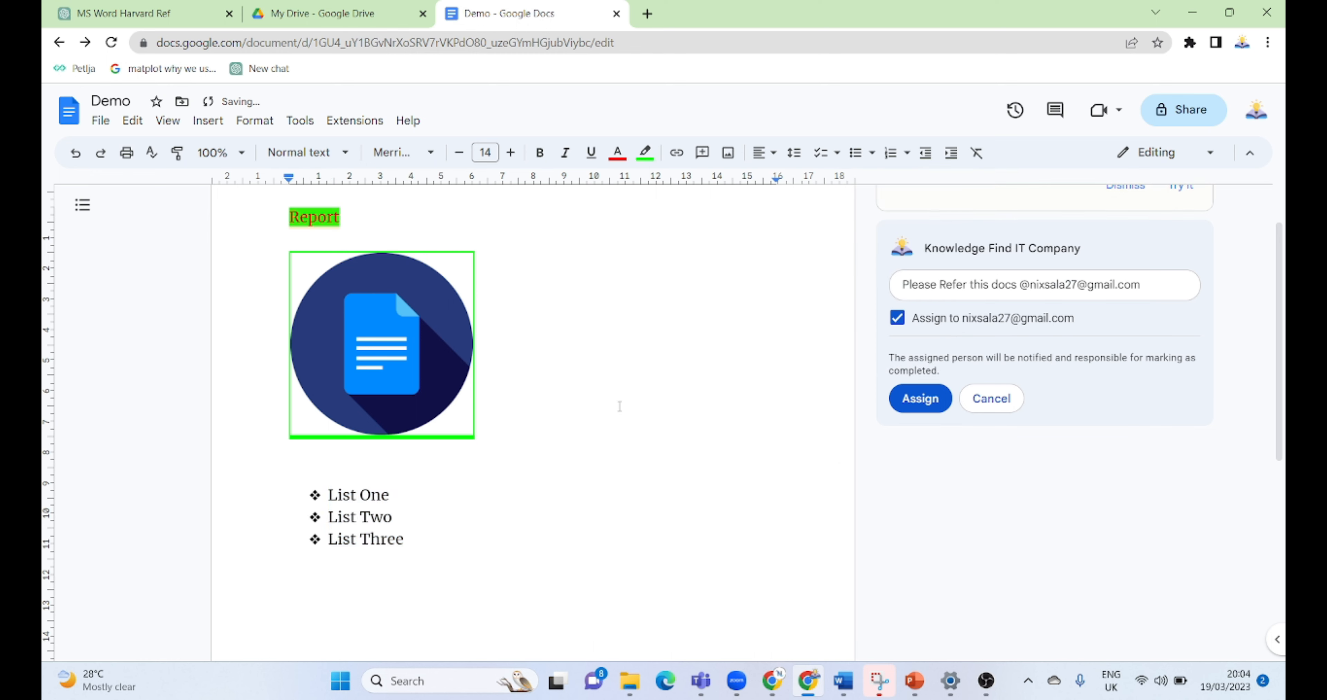
{"action": "left_click", "coordinate": [413, 545]}
{"action": "key", "text": "Return"}
{"action": "key", "text": "Return"}
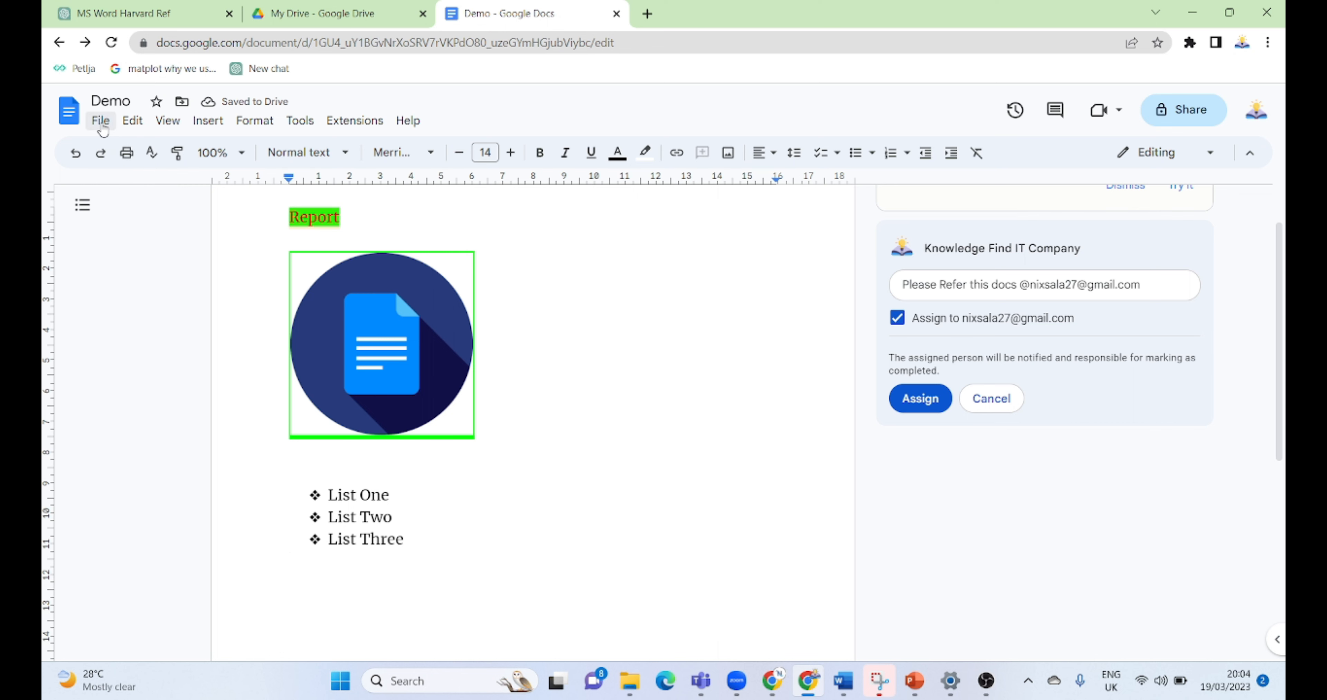
Find every "List" in the document and replace all occurrences with "Menu".
{"action": "left_click", "coordinate": [132, 126]}
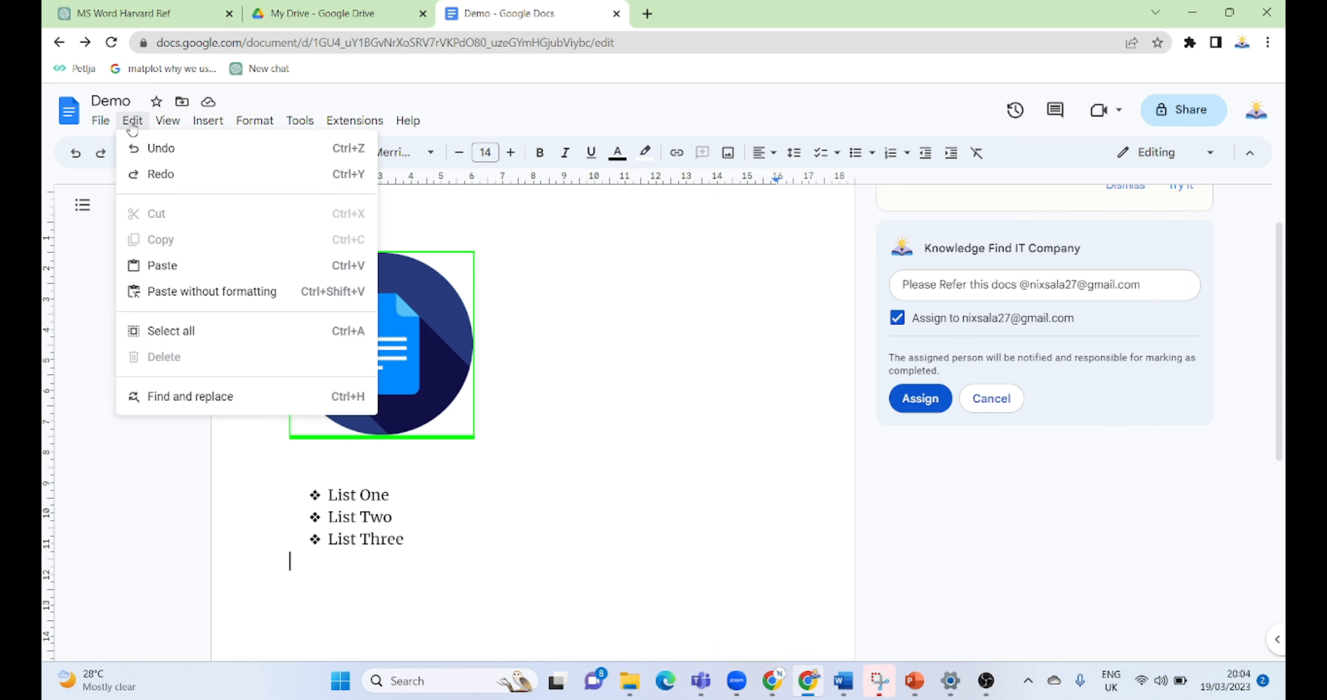
{"action": "left_click", "coordinate": [165, 407]}
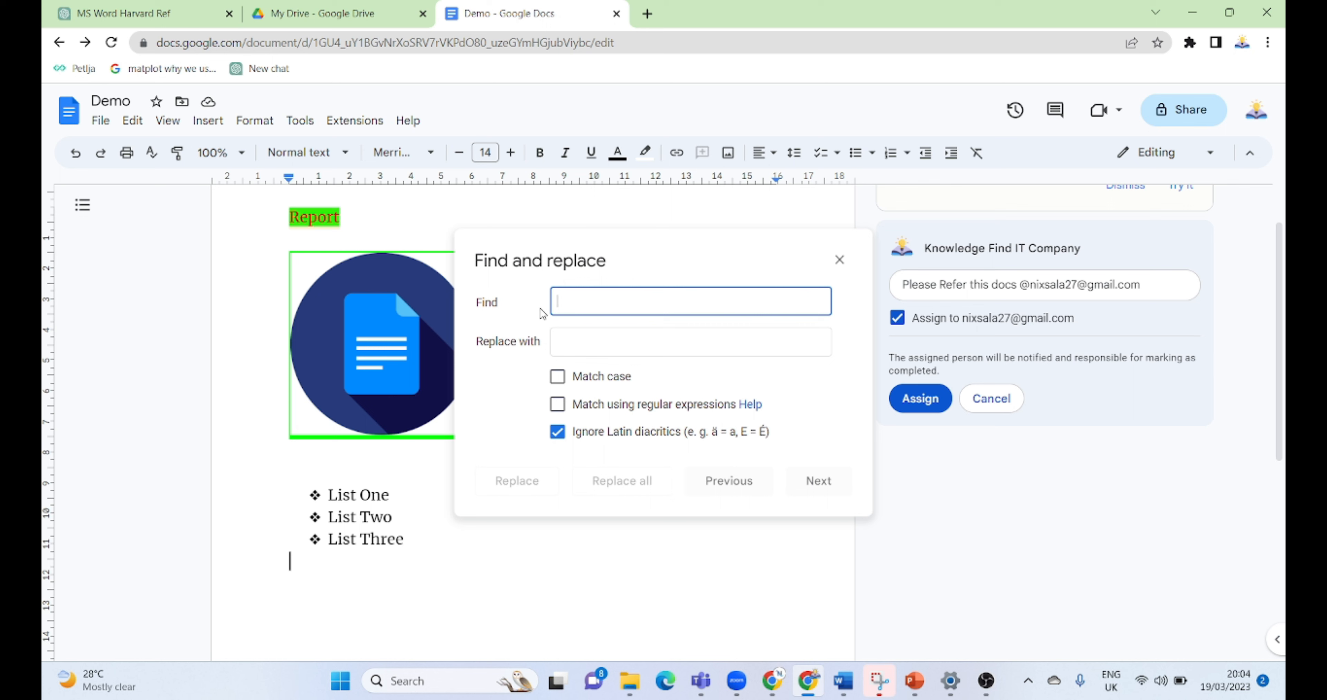
{"action": "type", "text": "l"}
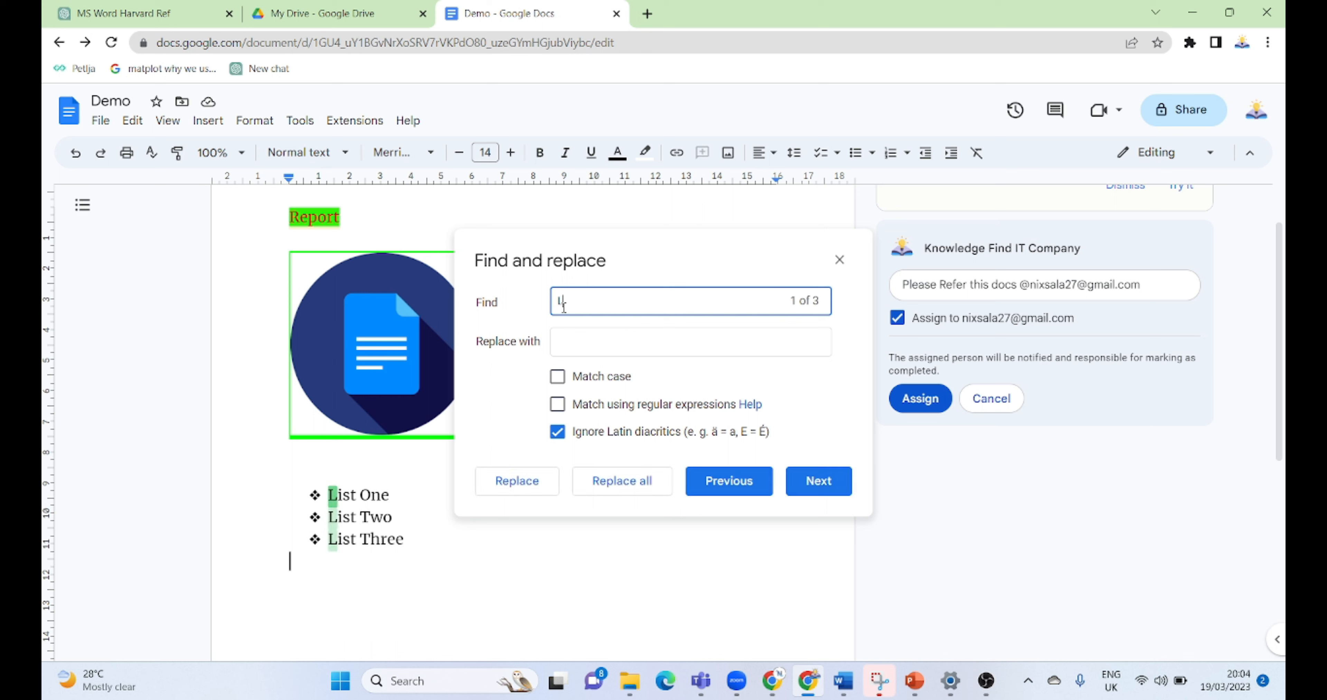
{"action": "type", "text": "ist"}
{"action": "left_click", "coordinate": [571, 349]}
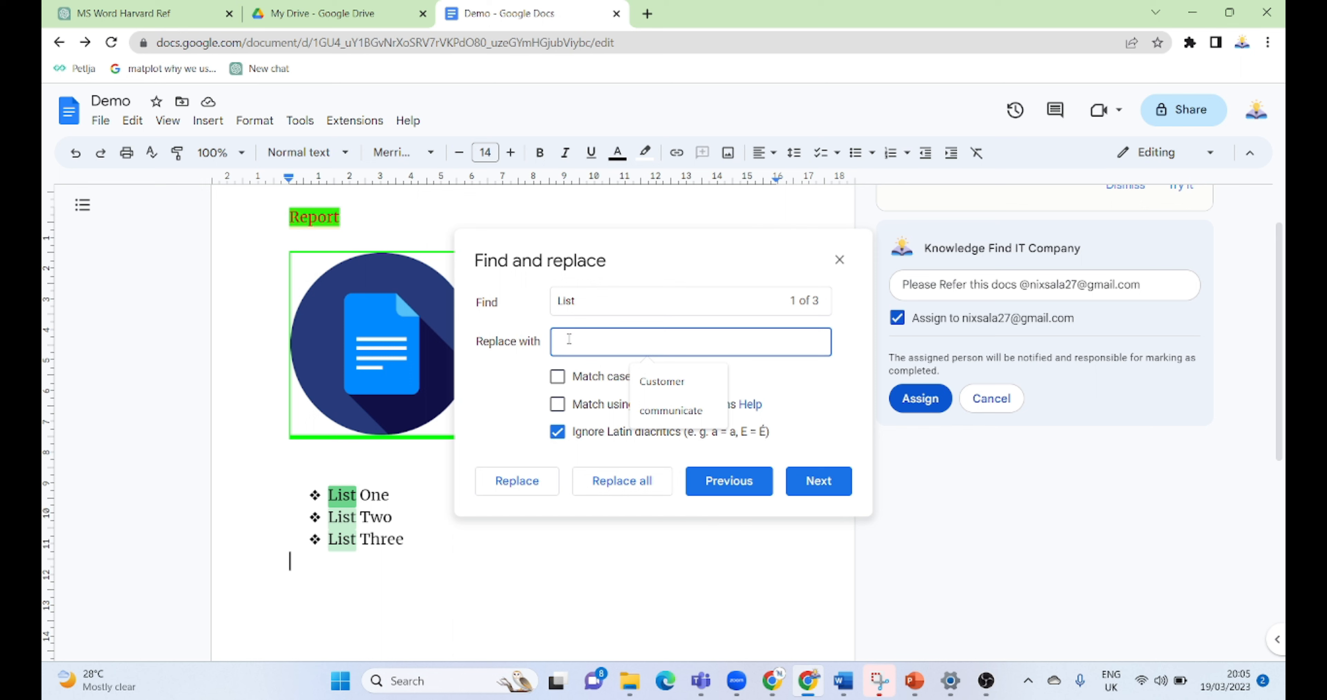
{"action": "type", "text": "M"}
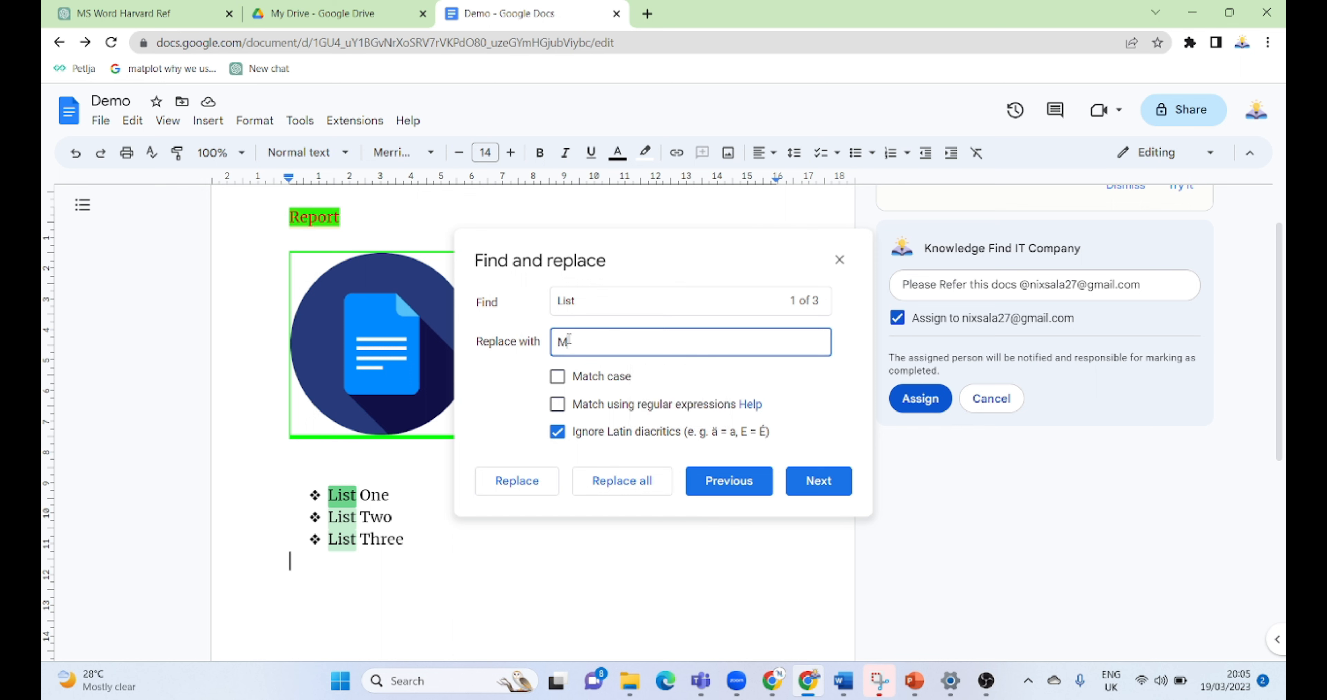
{"action": "type", "text": "enu"}
{"action": "left_click", "coordinate": [630, 486]}
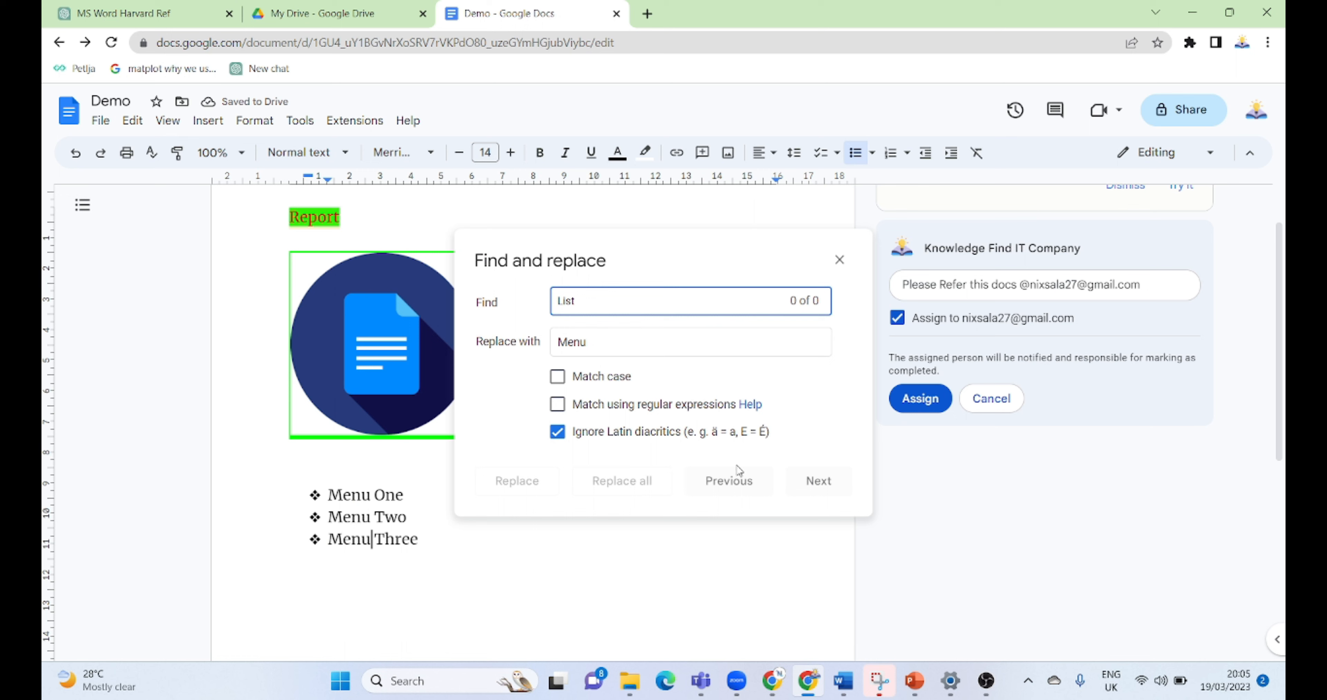
{"action": "left_click", "coordinate": [709, 540]}
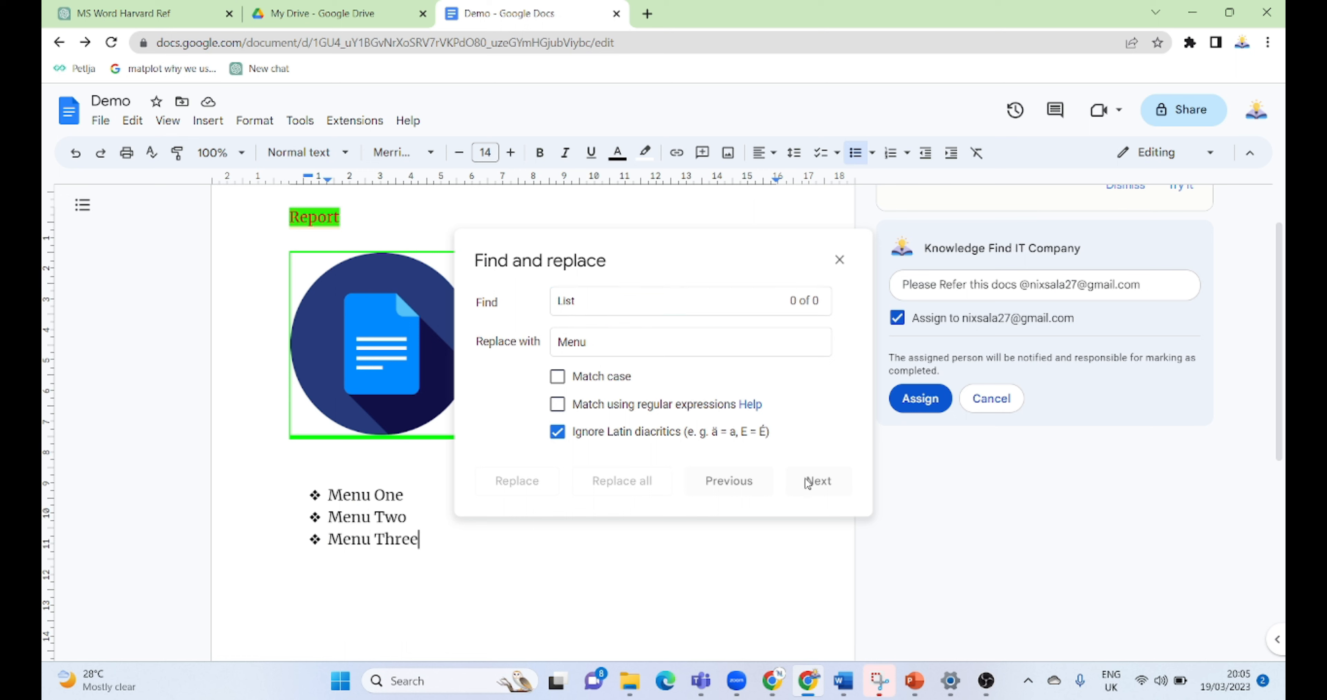
{"action": "left_click", "coordinate": [839, 260]}
Place the cursor below the bulleted list and copy the ChatGPT Harvard reference answer through the first reference-list step.
{"action": "left_click", "coordinate": [128, 126]}
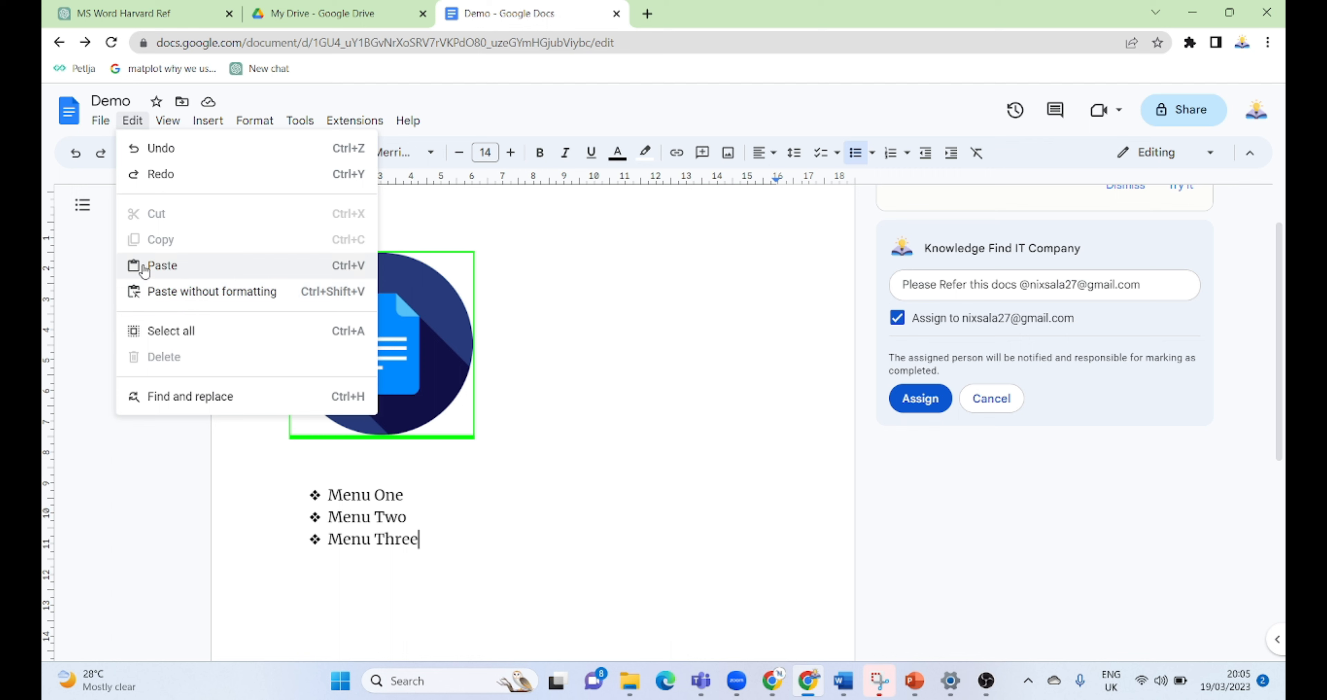
{"action": "left_click", "coordinate": [329, 591]}
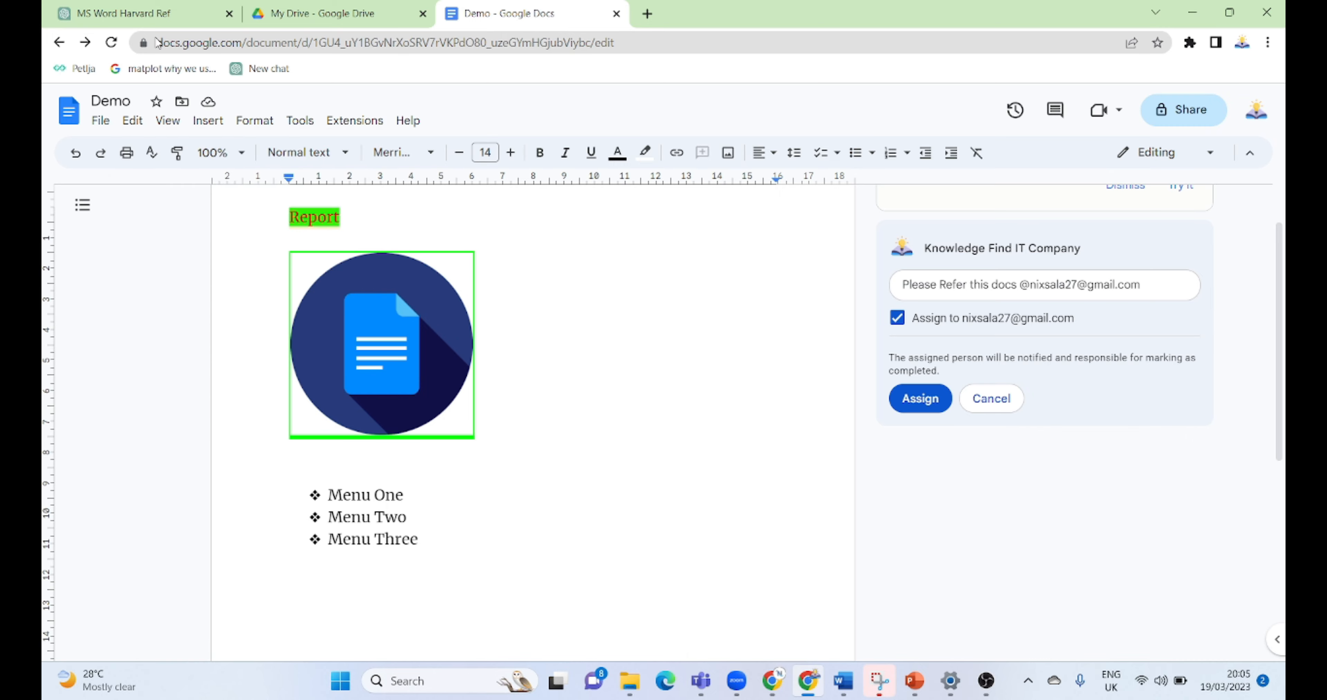
{"action": "left_click", "coordinate": [139, 10]}
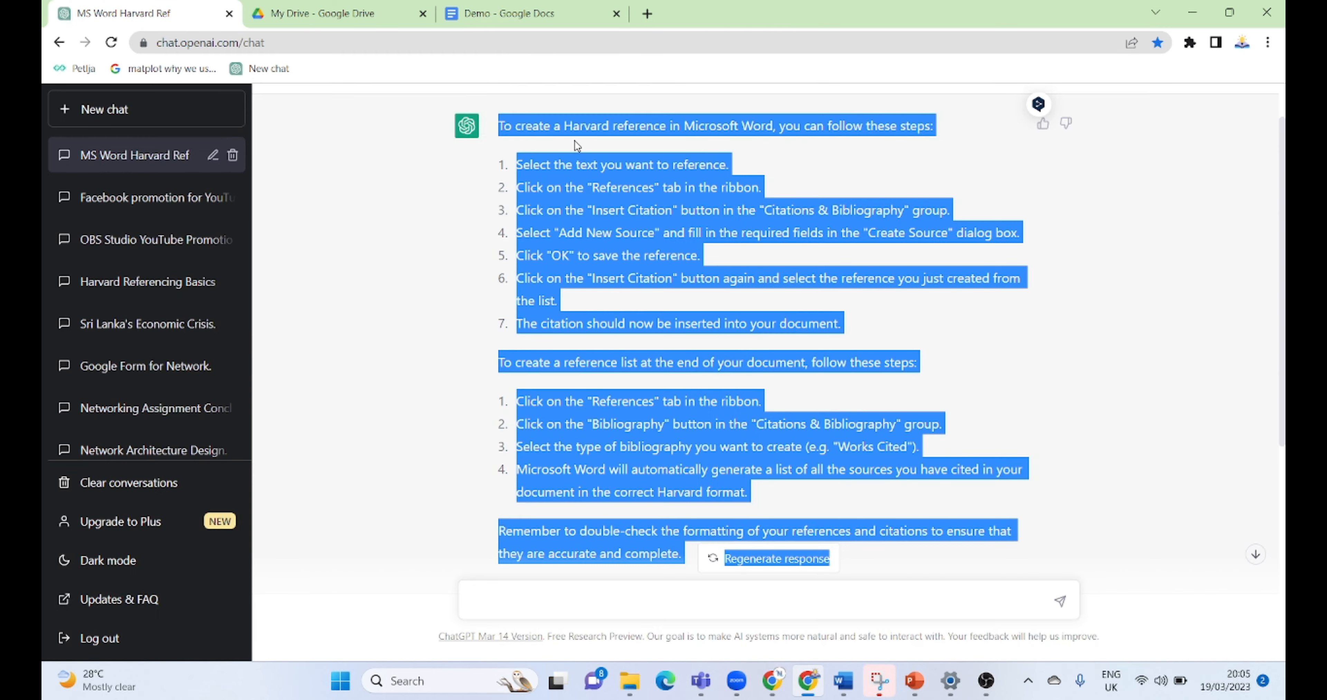
{"action": "left_click", "coordinate": [575, 141]}
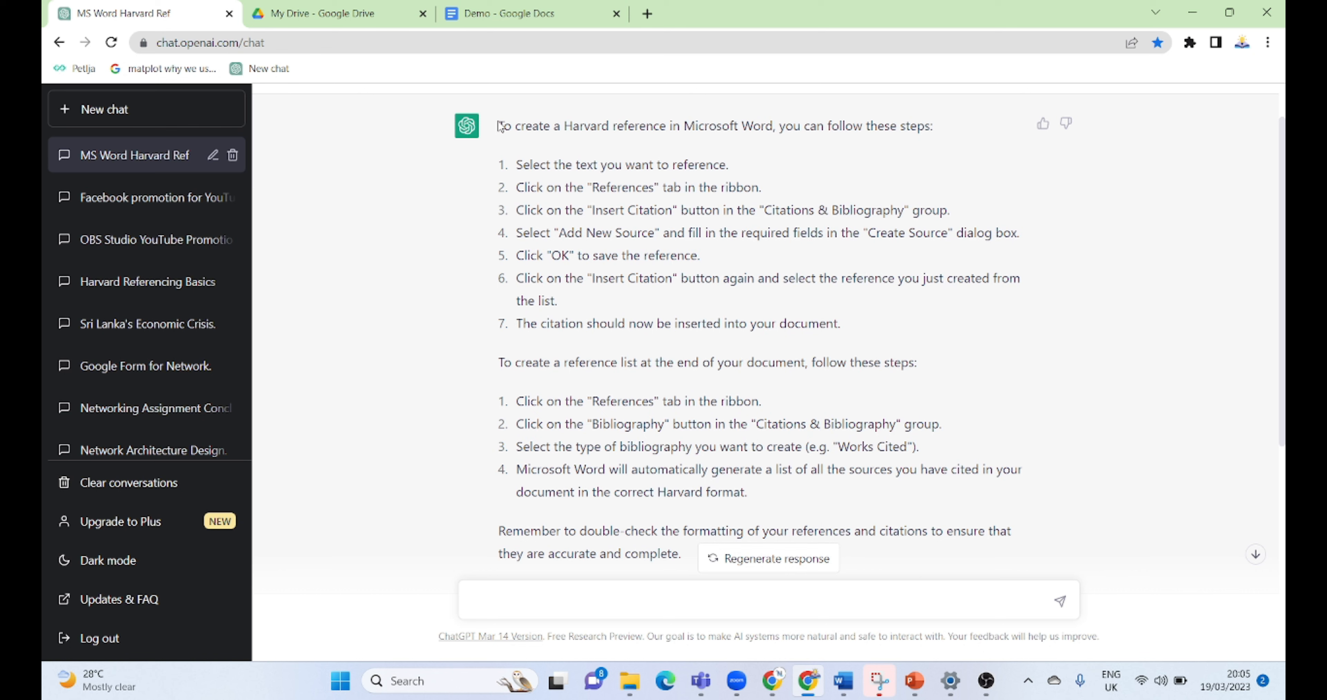
{"action": "left_click_drag", "start_coordinate": [498, 126], "coordinate": [545, 187]}
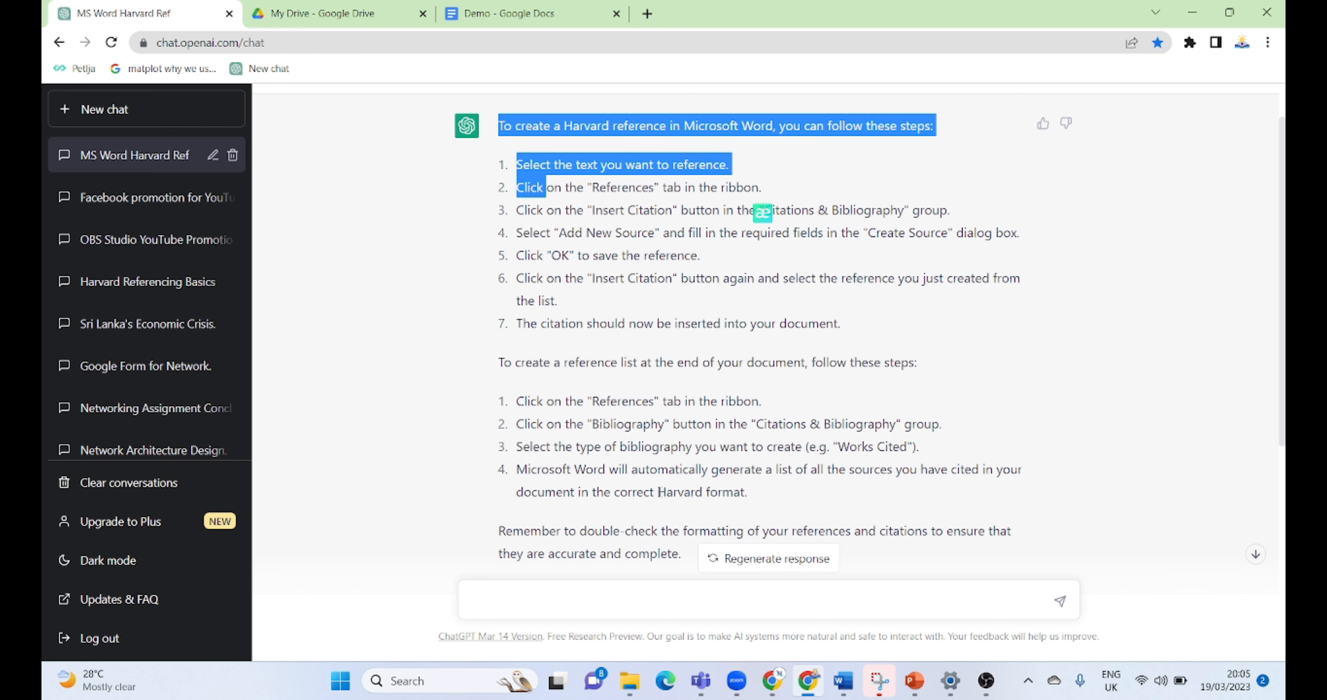
{"action": "left_click", "coordinate": [763, 211]}
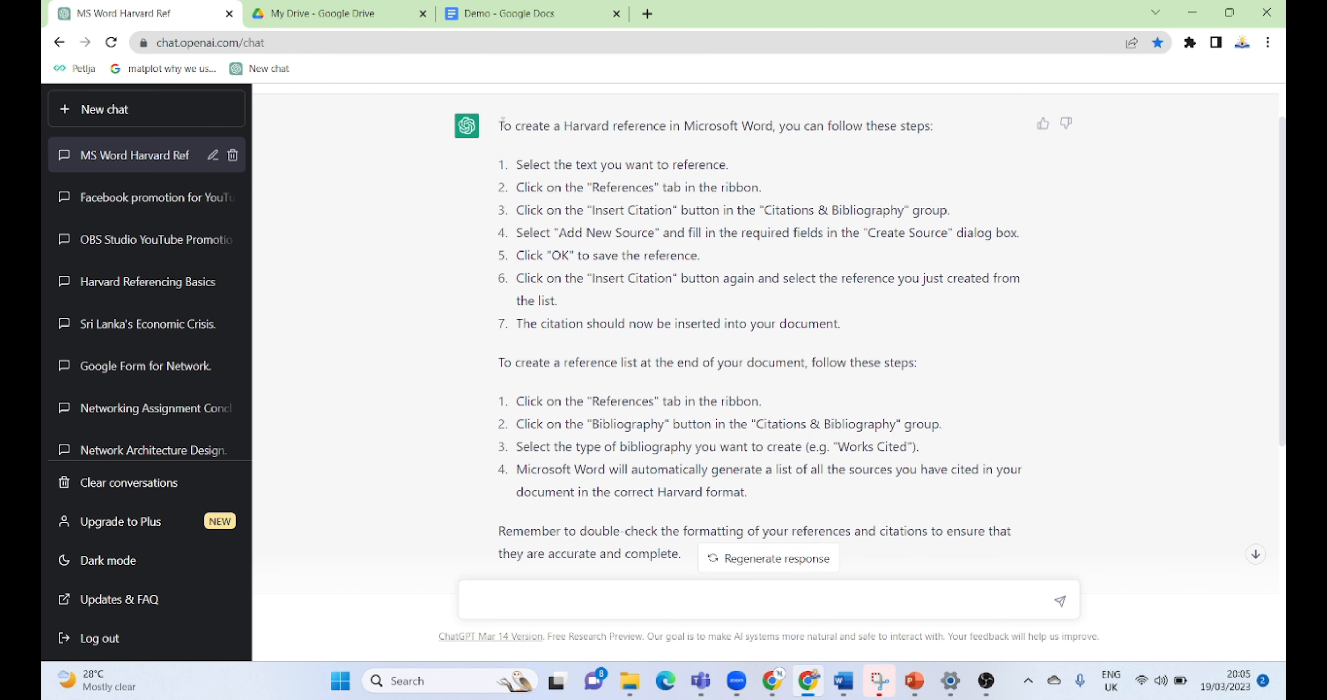
{"action": "left_click_drag", "start_coordinate": [502, 121], "coordinate": [949, 377]}
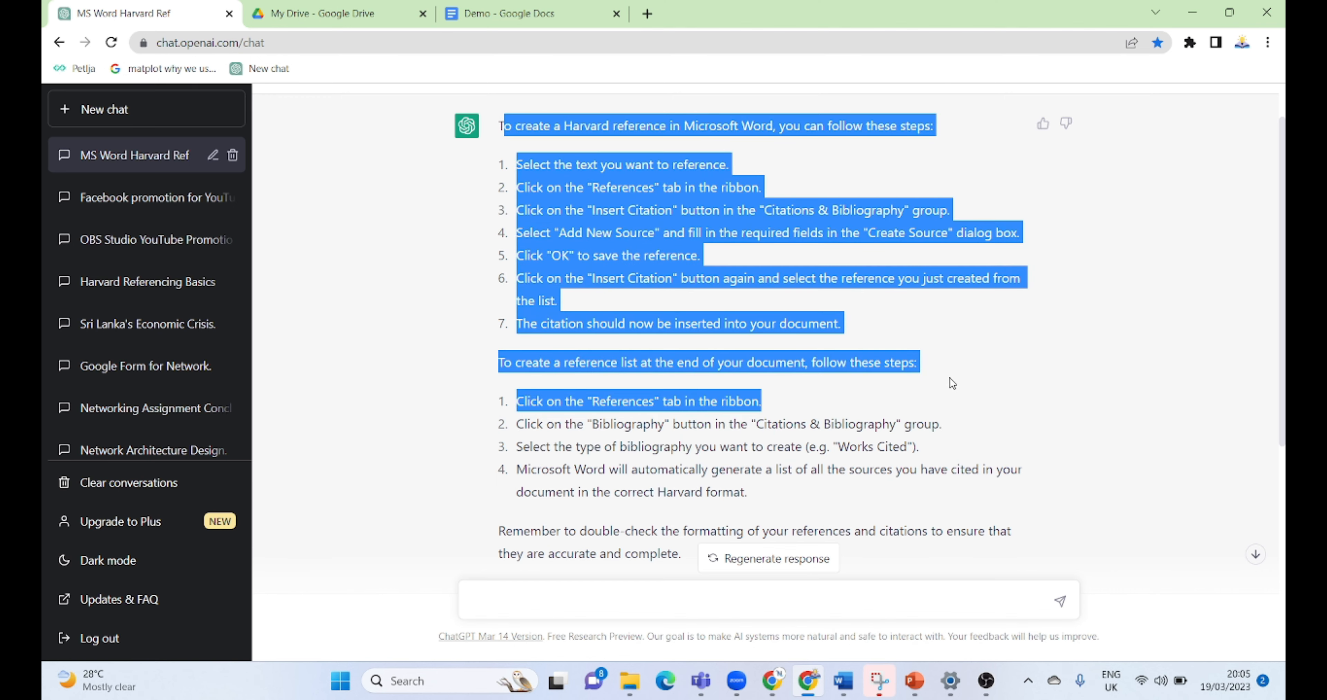
Return to the Demo document and paste the copied Harvard reference instructions below the bulleted list.
{"action": "left_click", "coordinate": [536, 13]}
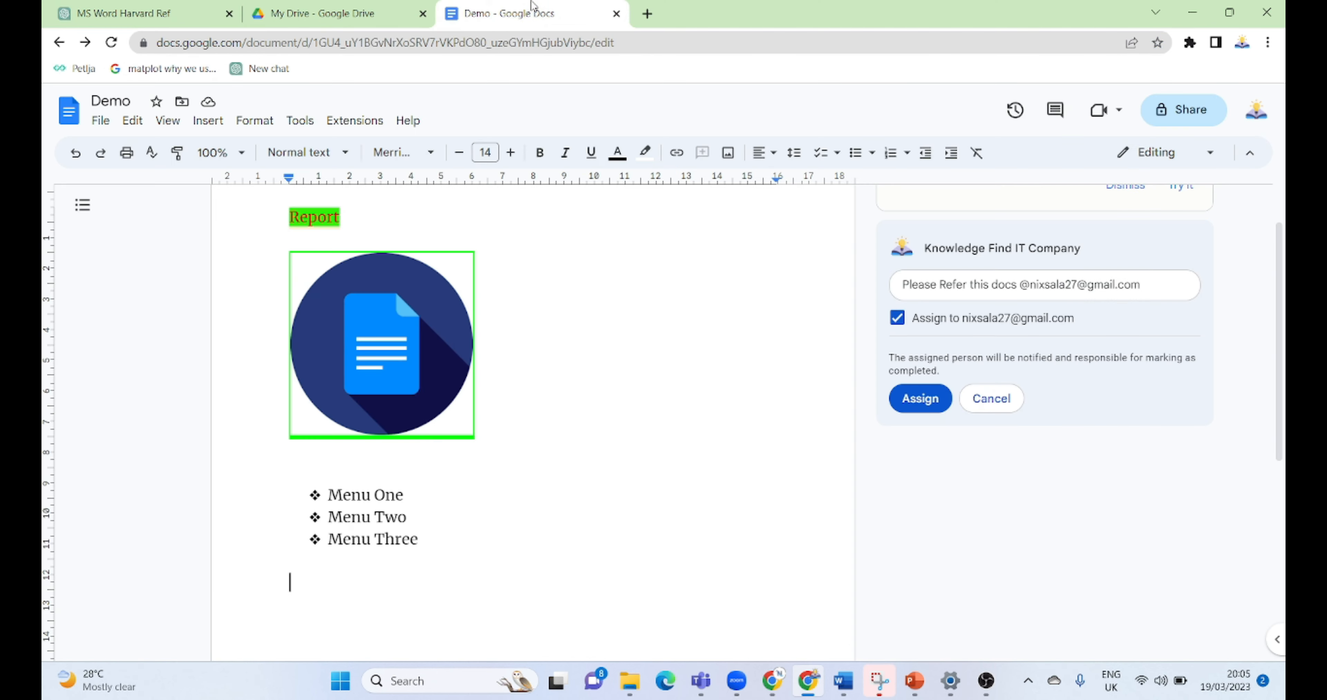
{"action": "left_click", "coordinate": [132, 122]}
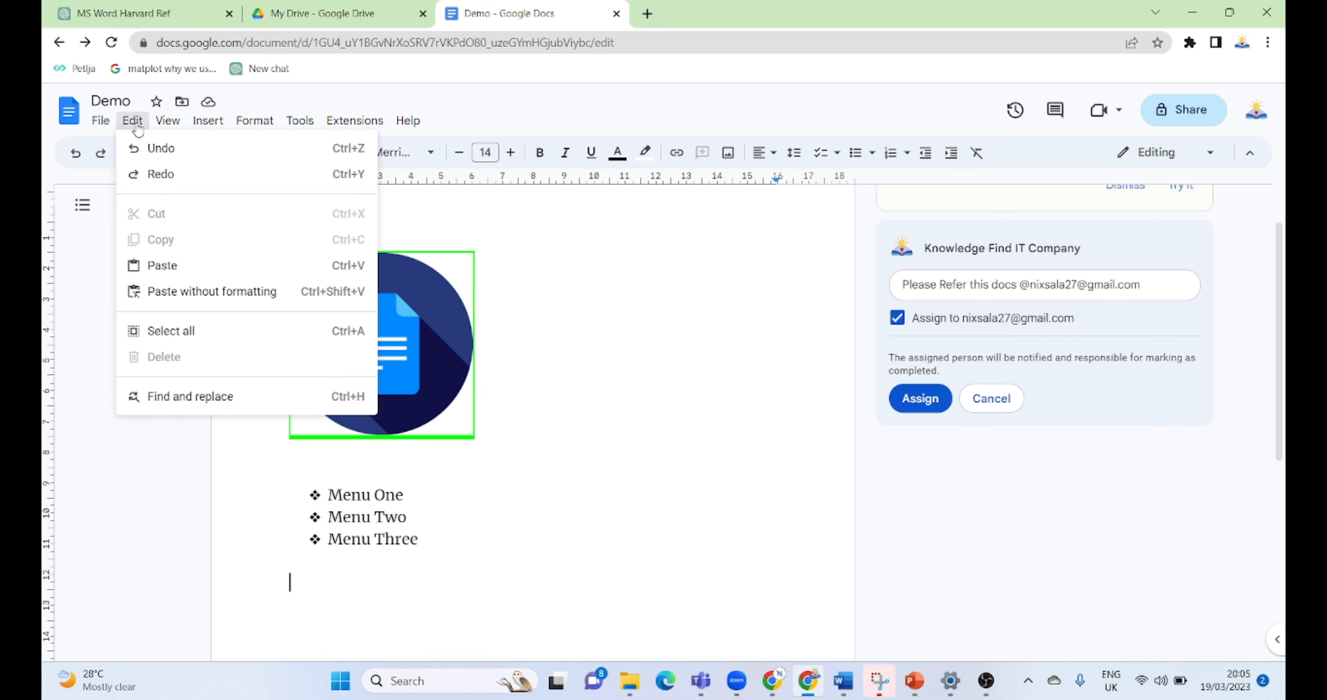
{"action": "left_click", "coordinate": [184, 266]}
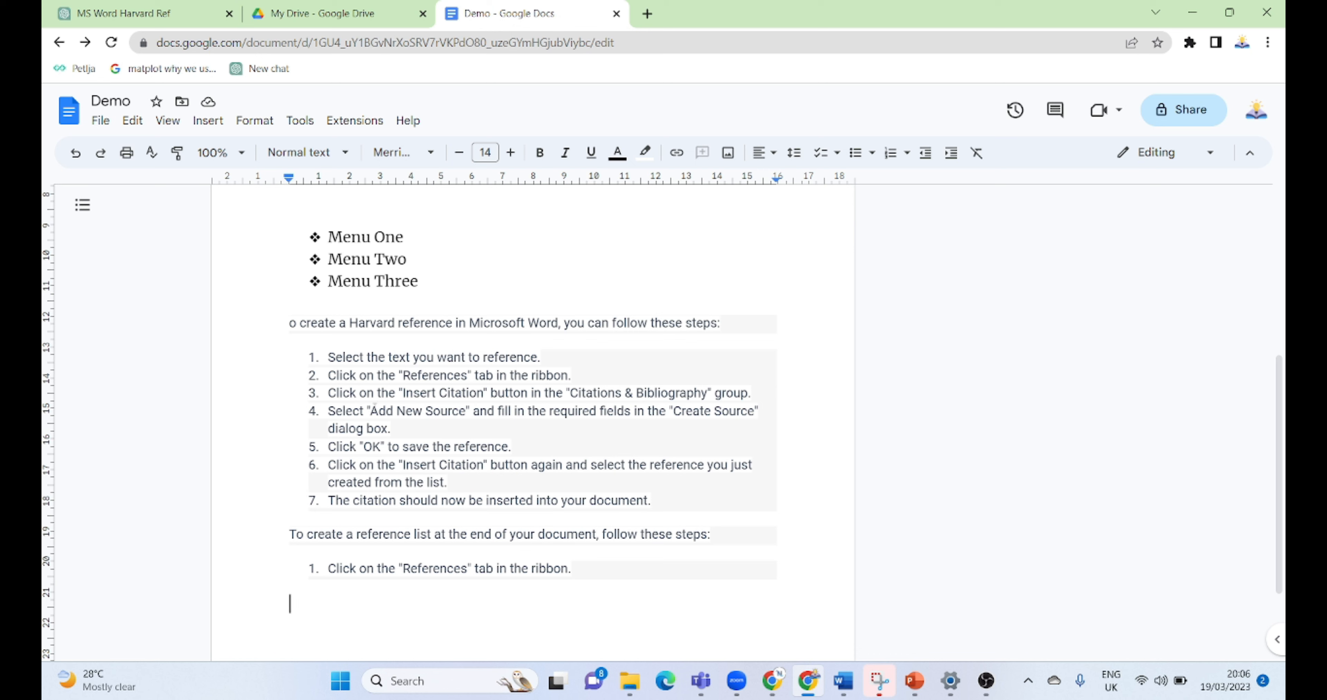
View the document in full screen mode and bring the hidden controls back.
{"action": "left_click", "coordinate": [158, 126]}
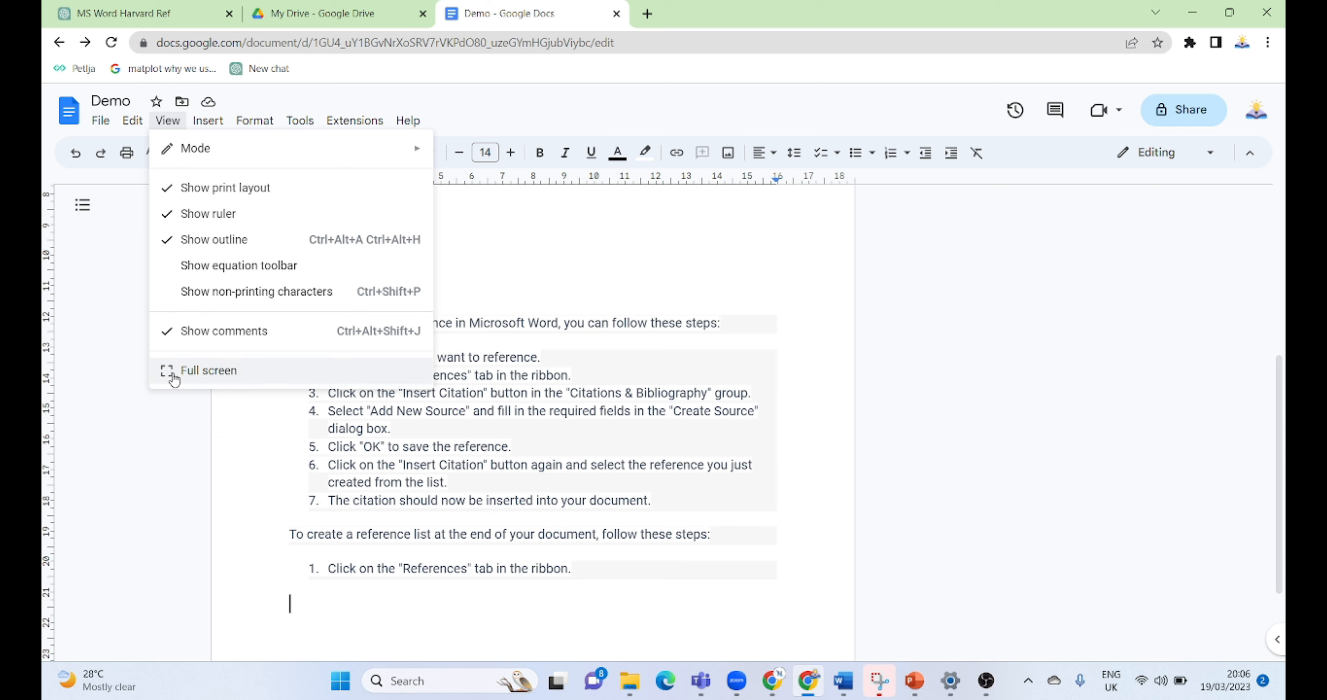
{"action": "left_click", "coordinate": [191, 375]}
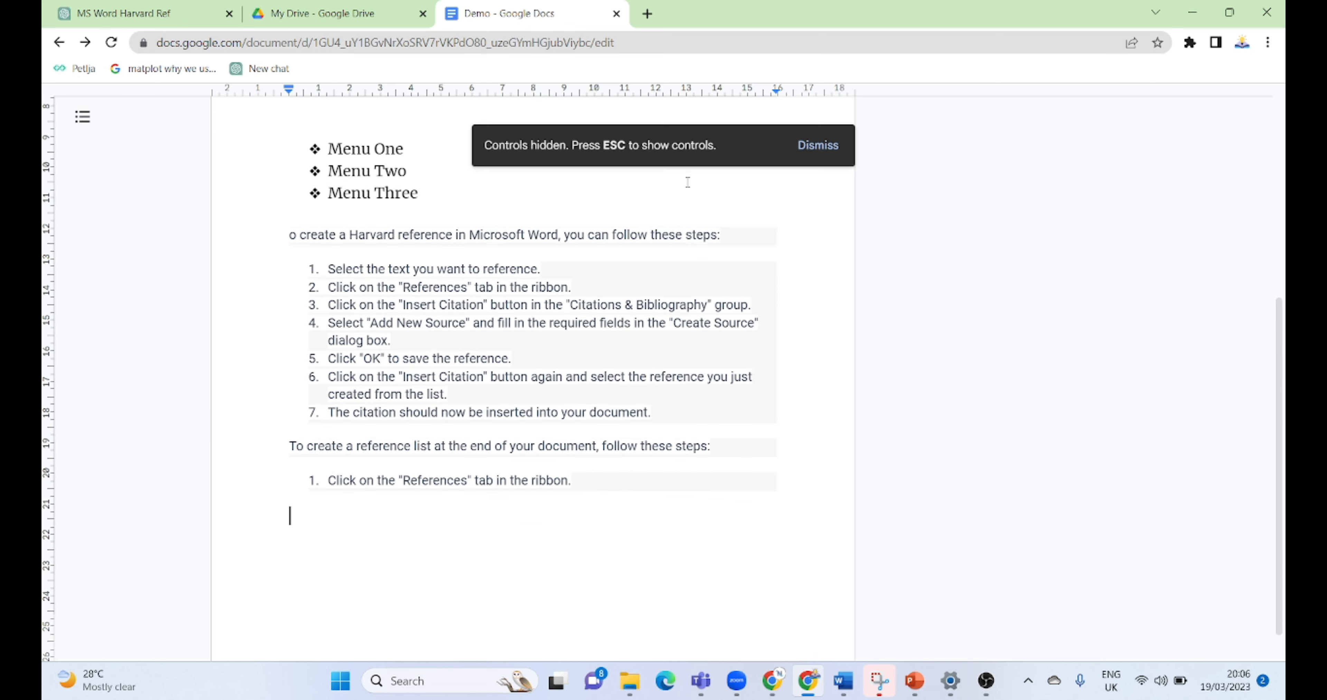
{"action": "key", "text": "Escape"}
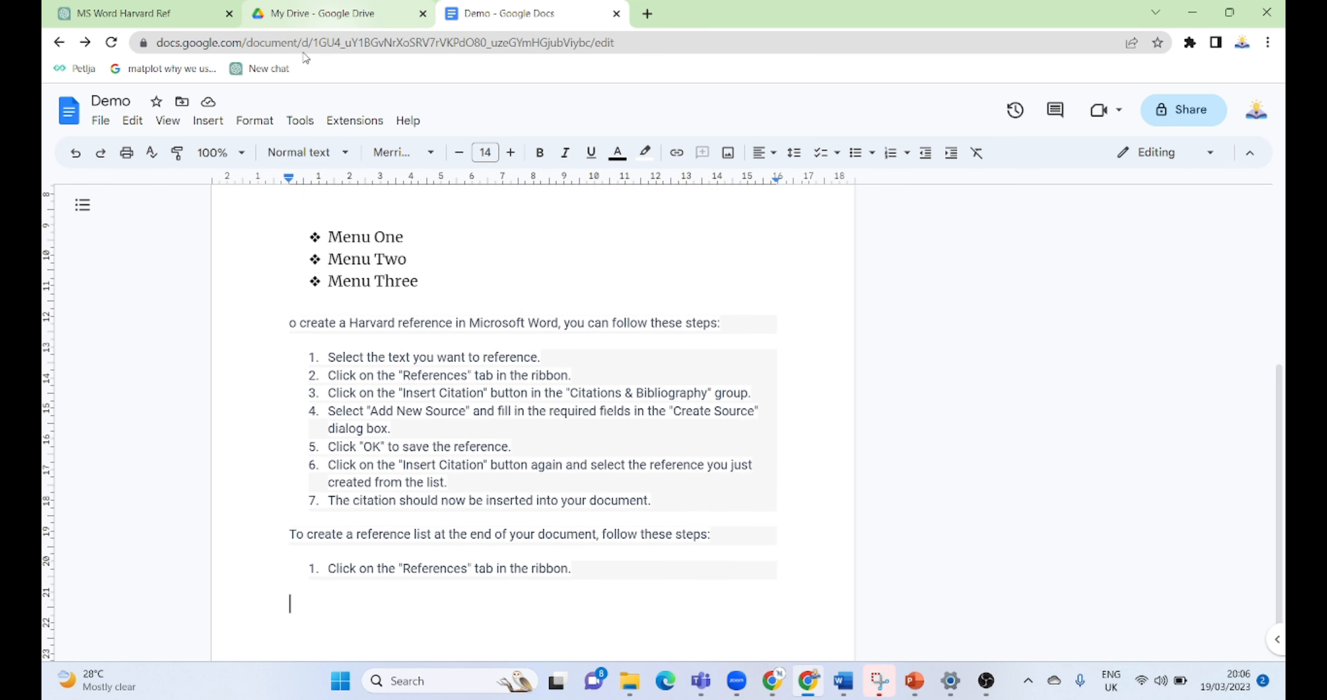
{"action": "left_click", "coordinate": [168, 120]}
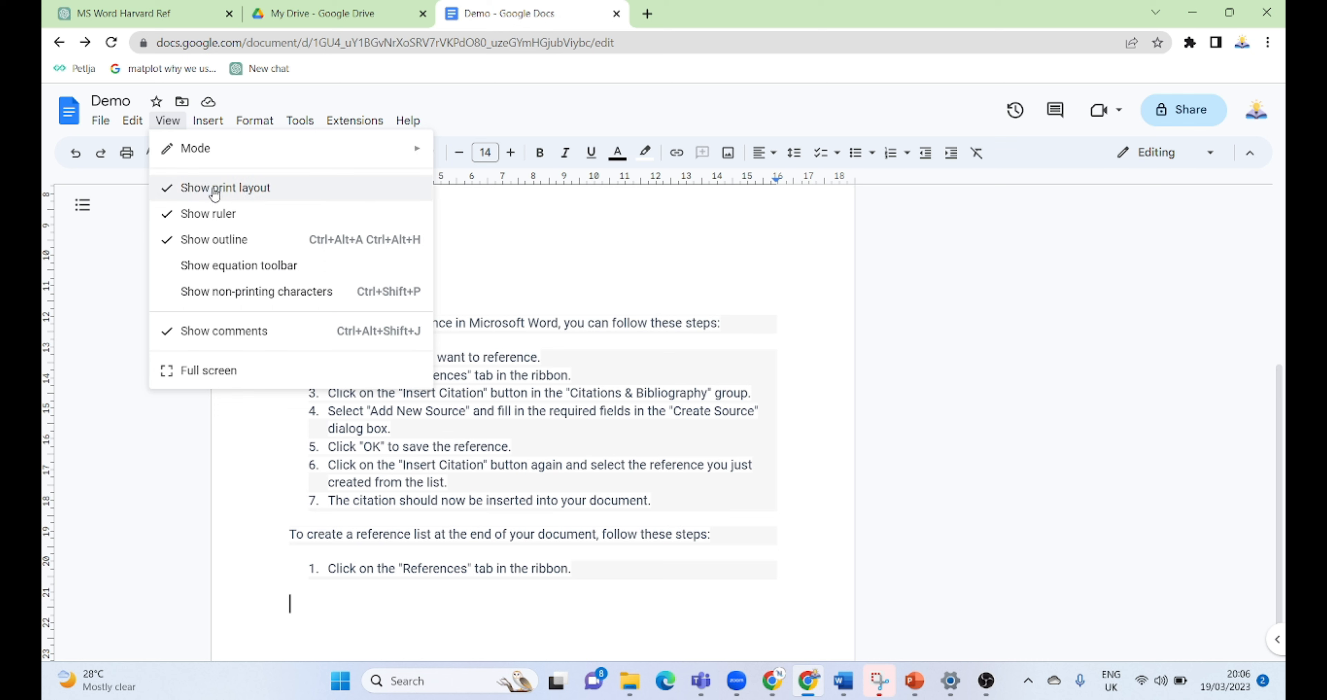
{"action": "left_click", "coordinate": [452, 423]}
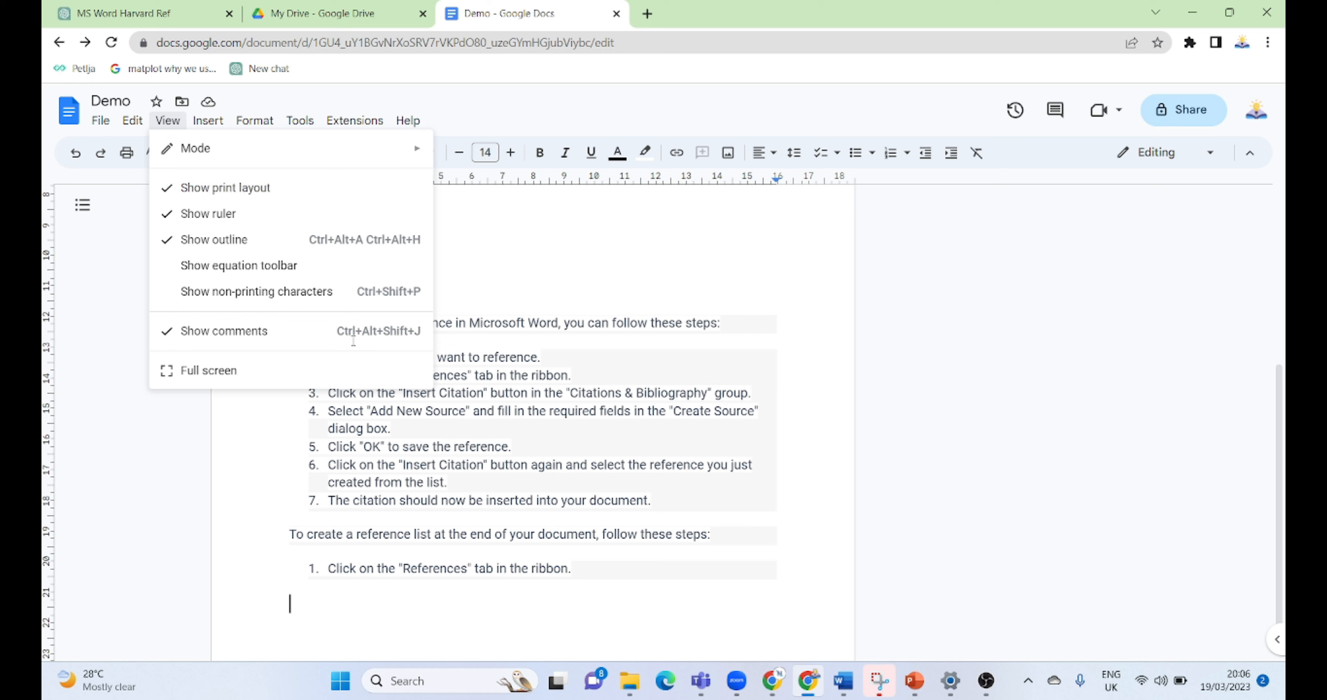
{"action": "left_click", "coordinate": [212, 122]}
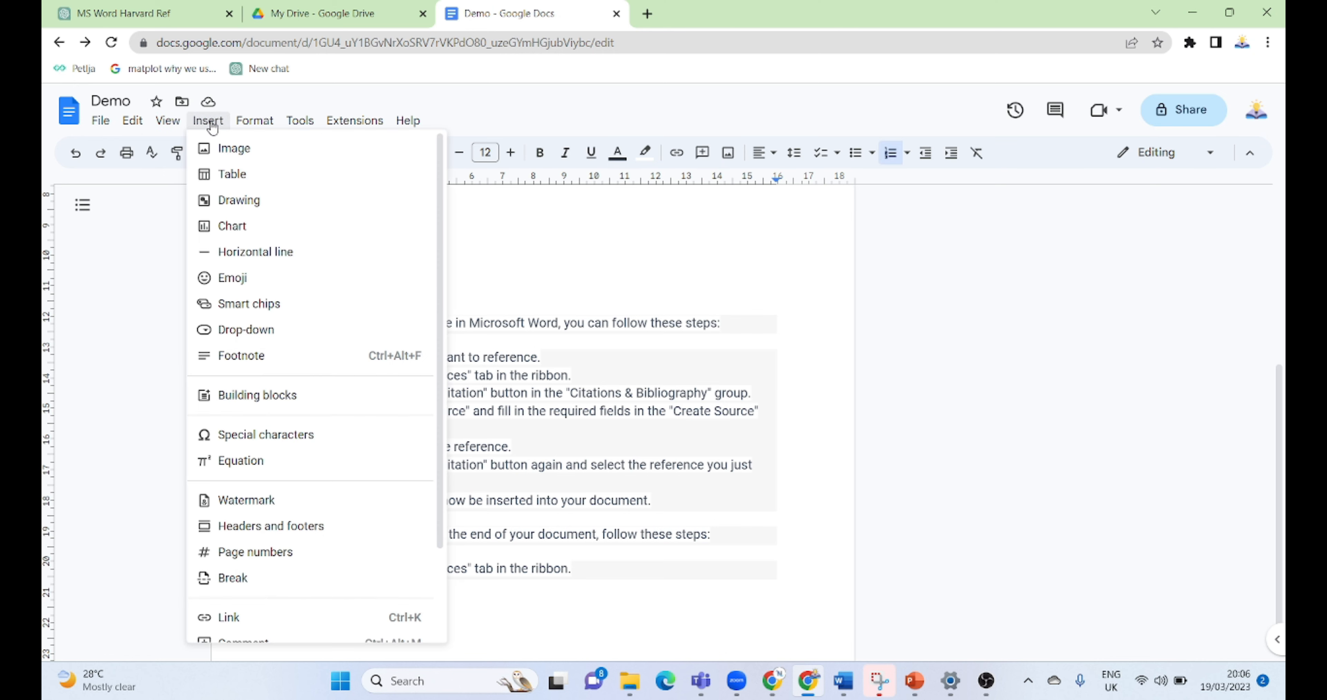
{"action": "left_click", "coordinate": [212, 126]}
{"action": "left_click", "coordinate": [211, 126]}
{"action": "left_click", "coordinate": [212, 126]}
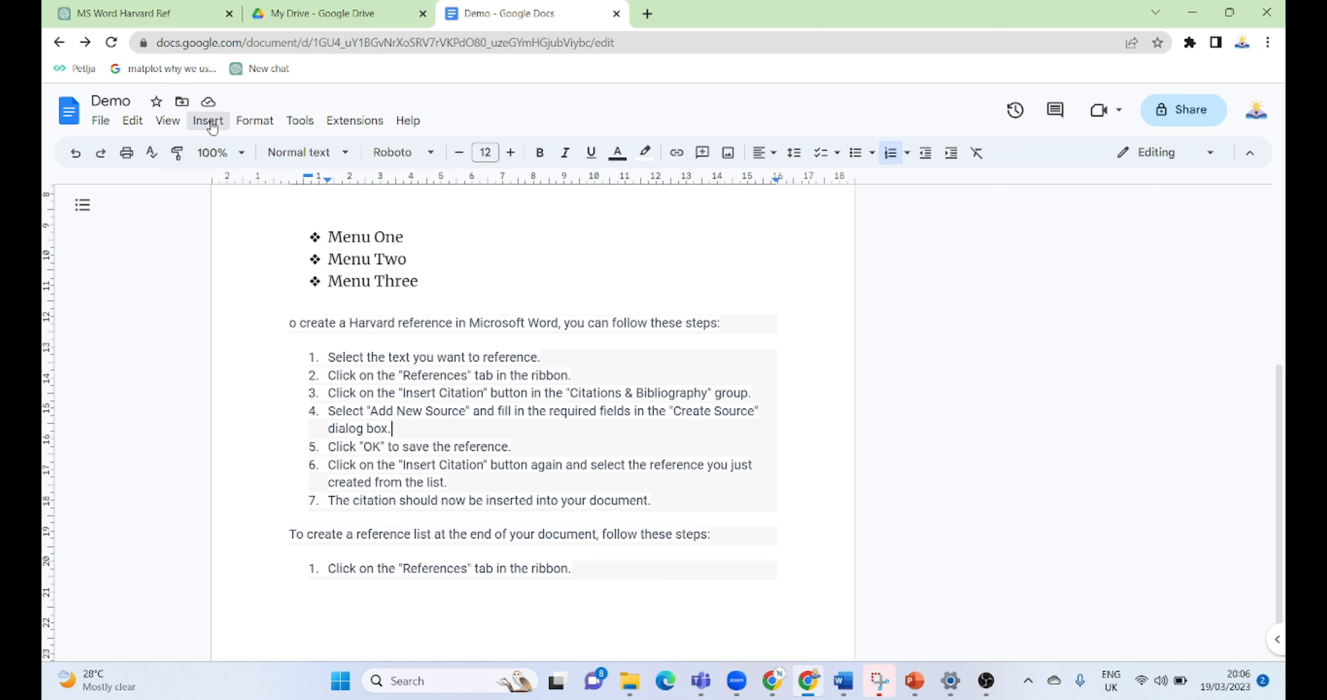
Insert a table with three columns and one row after the fourth step of the numbered list.
{"action": "left_click", "coordinate": [212, 126]}
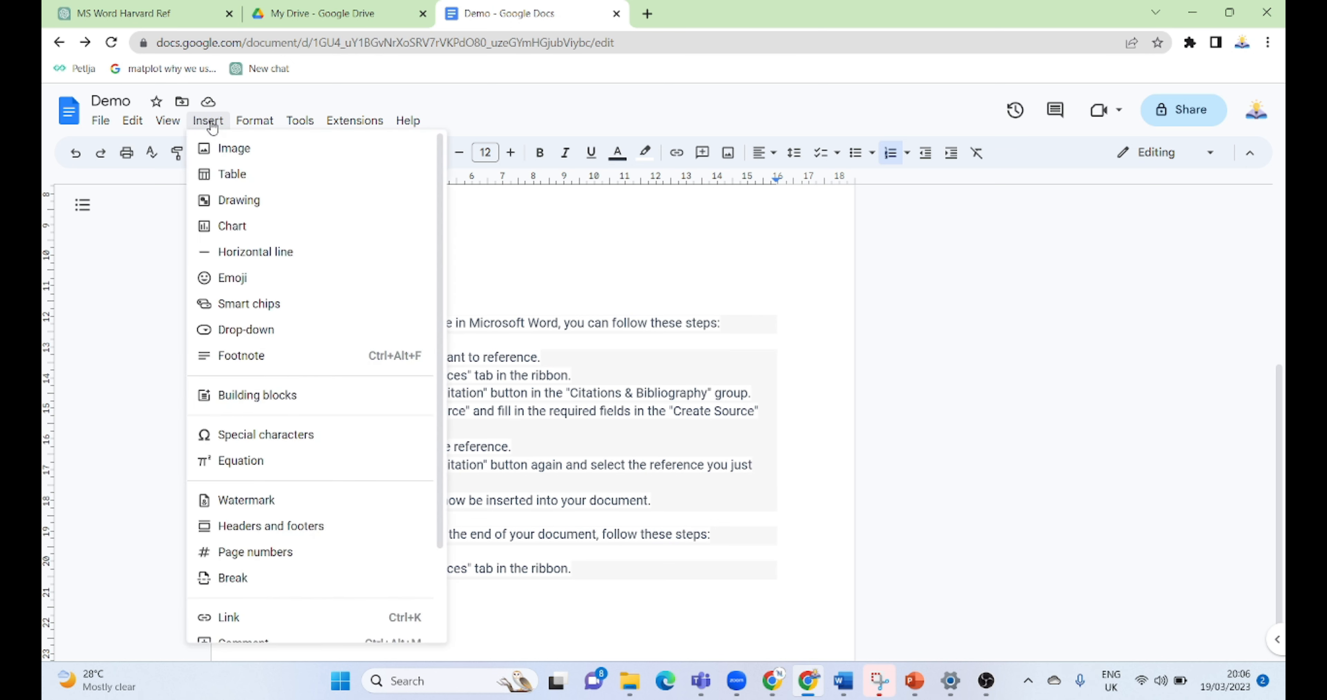
{"action": "mouse_move", "coordinate": [274, 151]}
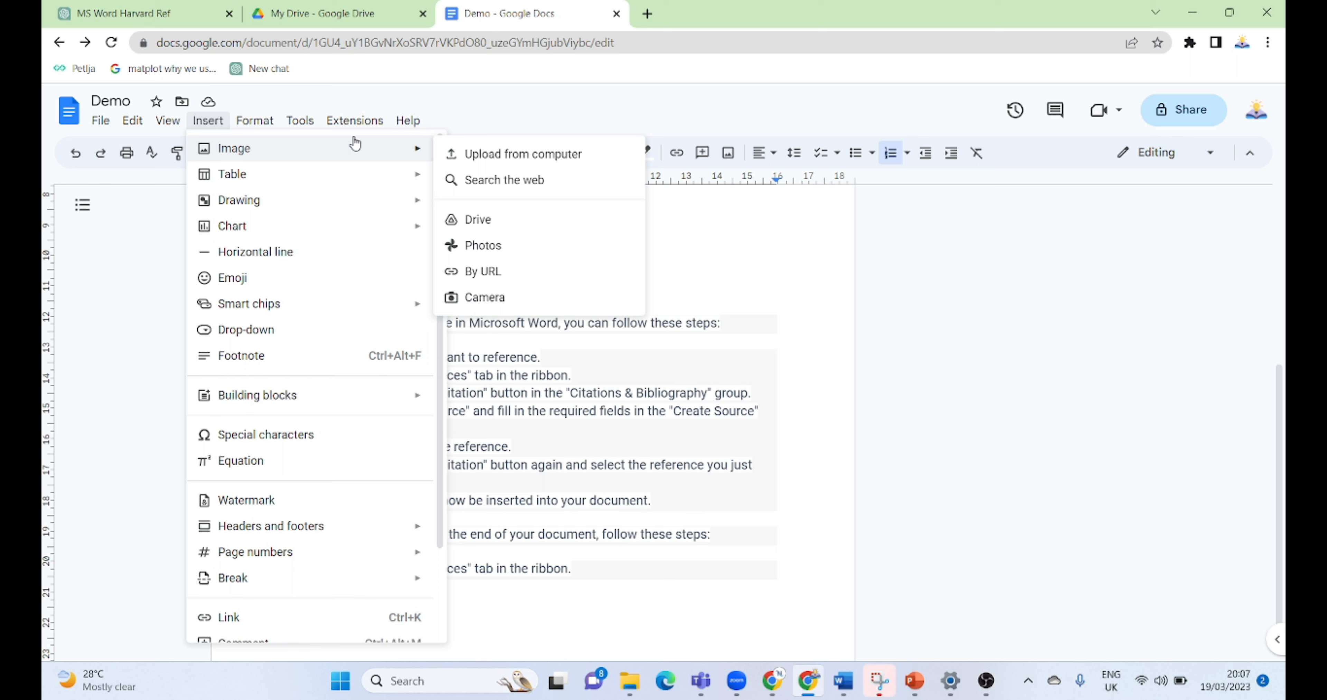
{"action": "mouse_move", "coordinate": [338, 183]}
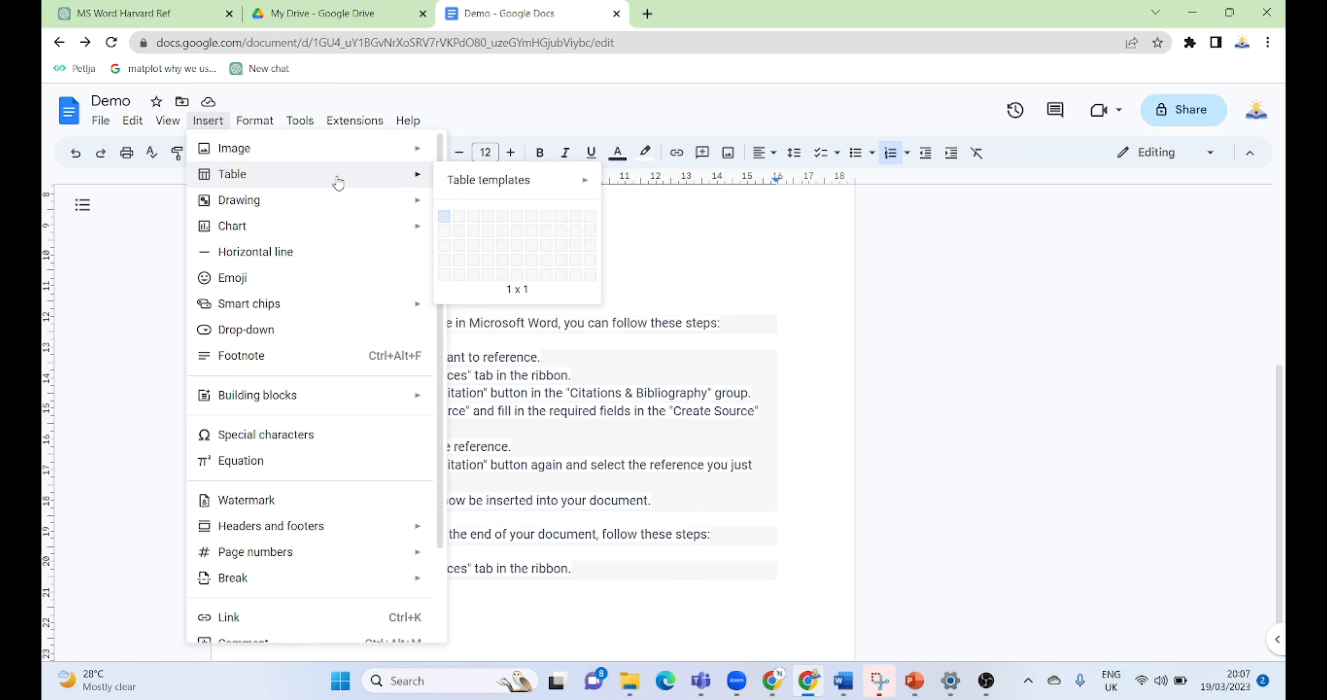
{"action": "left_click", "coordinate": [474, 219]}
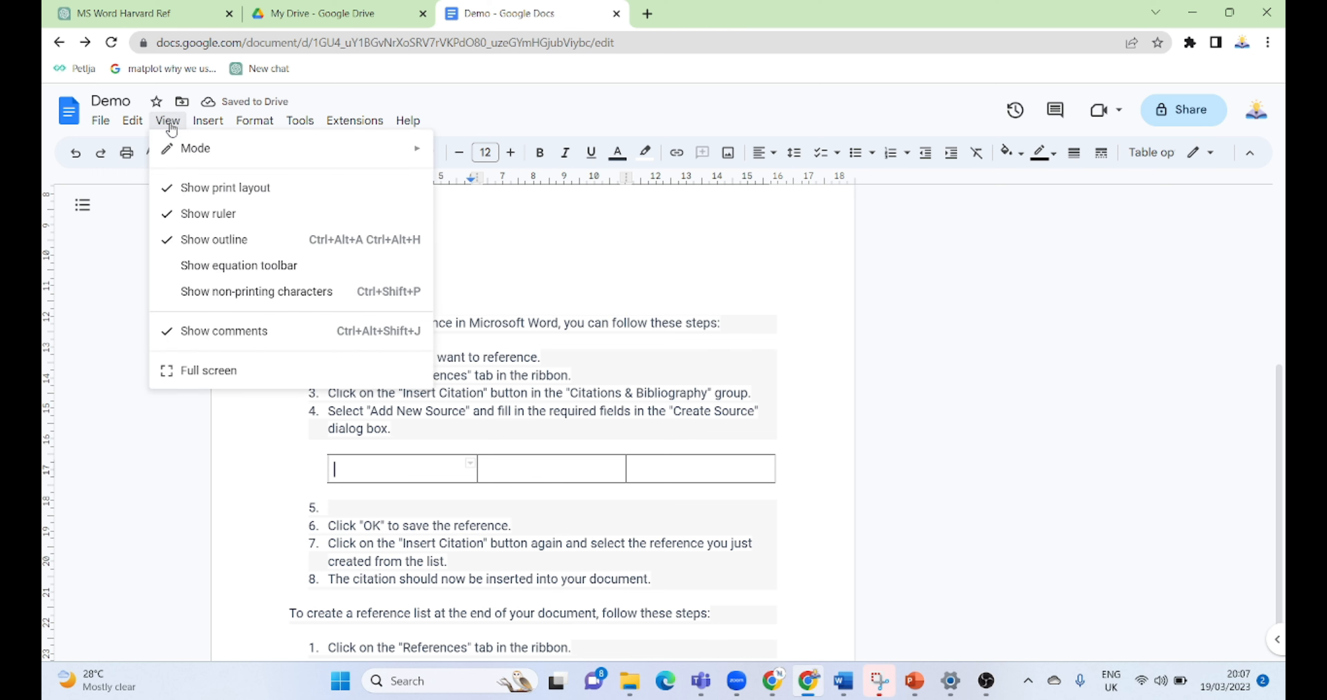
View the document and preset drop-down choices for the first table cell, and dismiss them without inserting one.
{"action": "mouse_move", "coordinate": [206, 124]}
{"action": "mouse_move", "coordinate": [268, 233]}
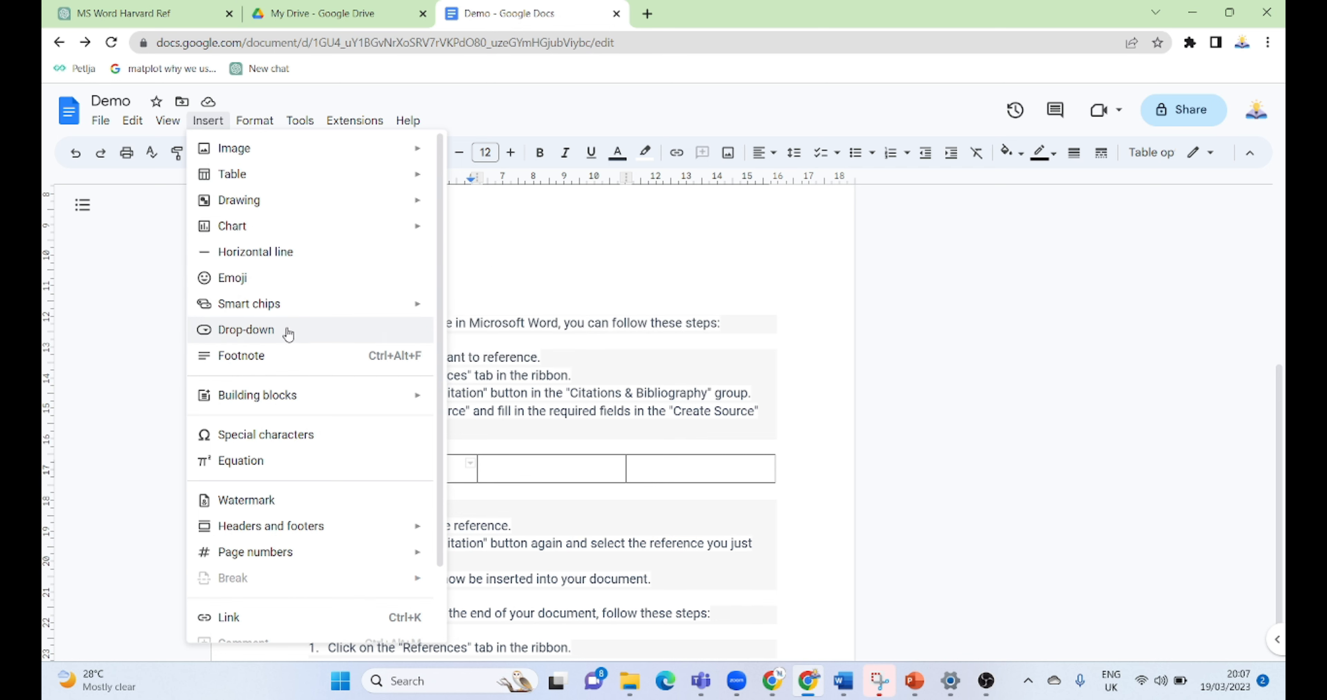
{"action": "left_click", "coordinate": [248, 337]}
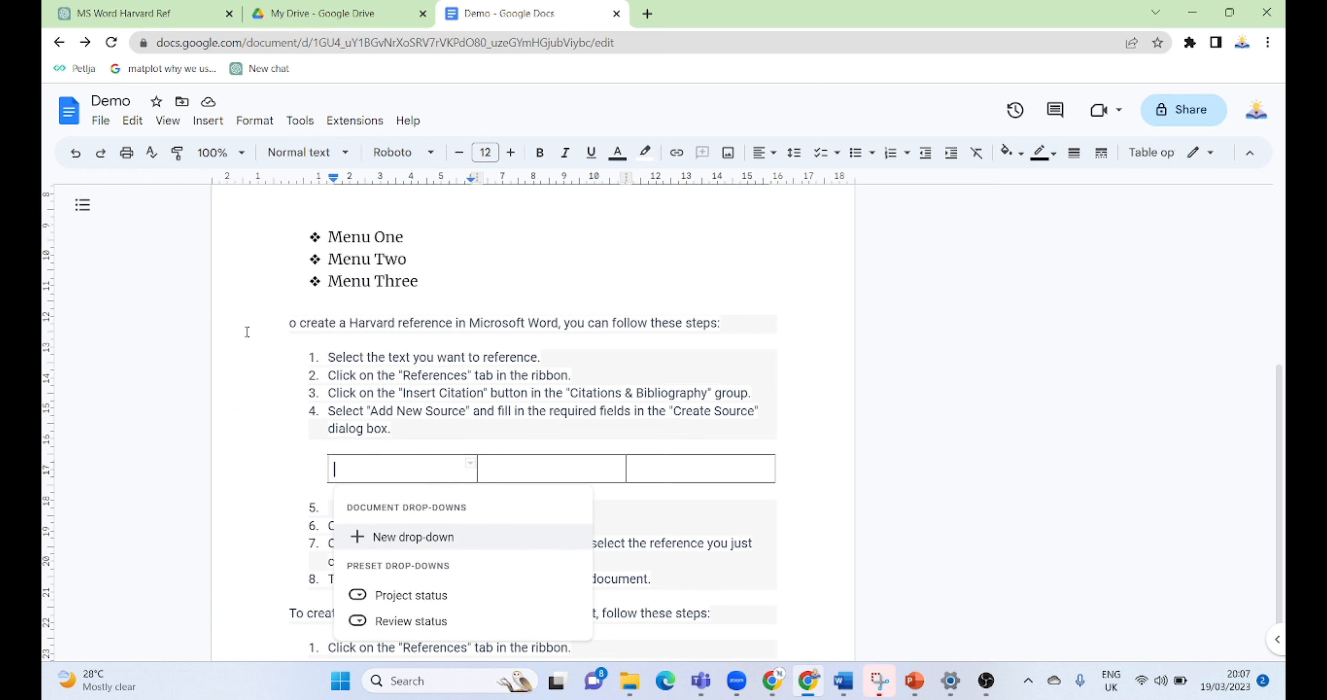
{"action": "left_click", "coordinate": [261, 352]}
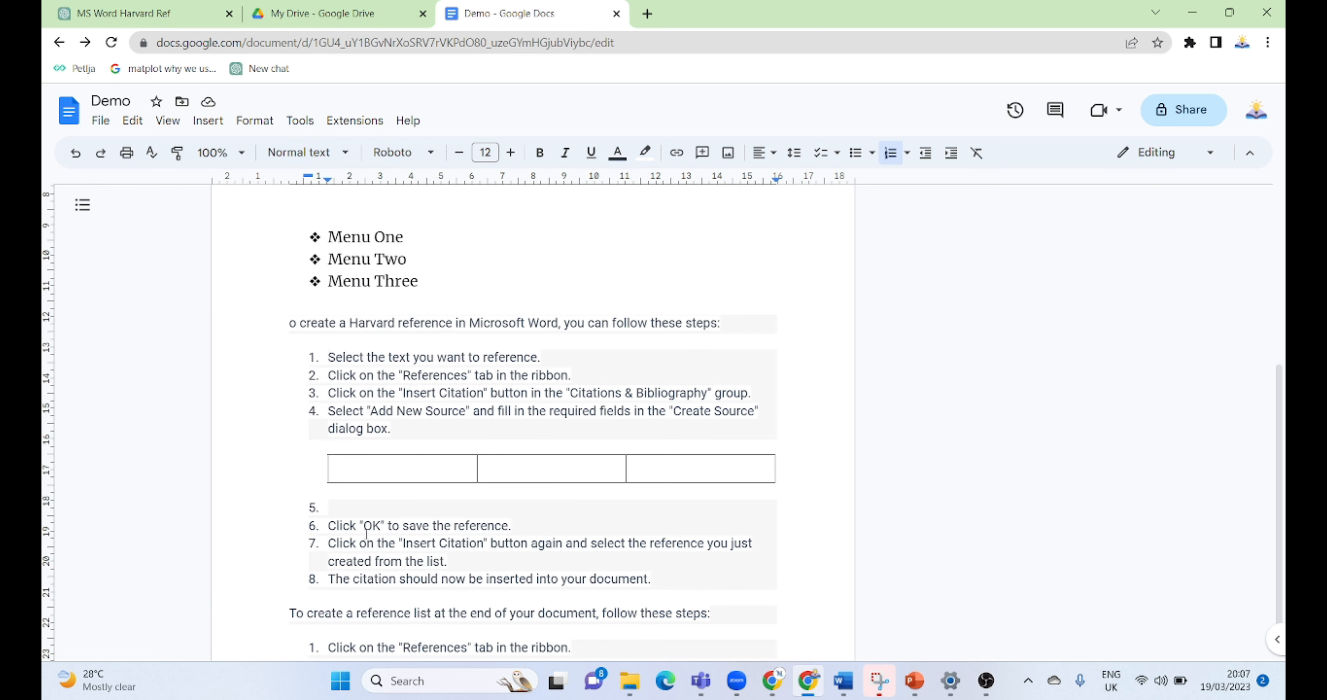
{"action": "left_click", "coordinate": [208, 121]}
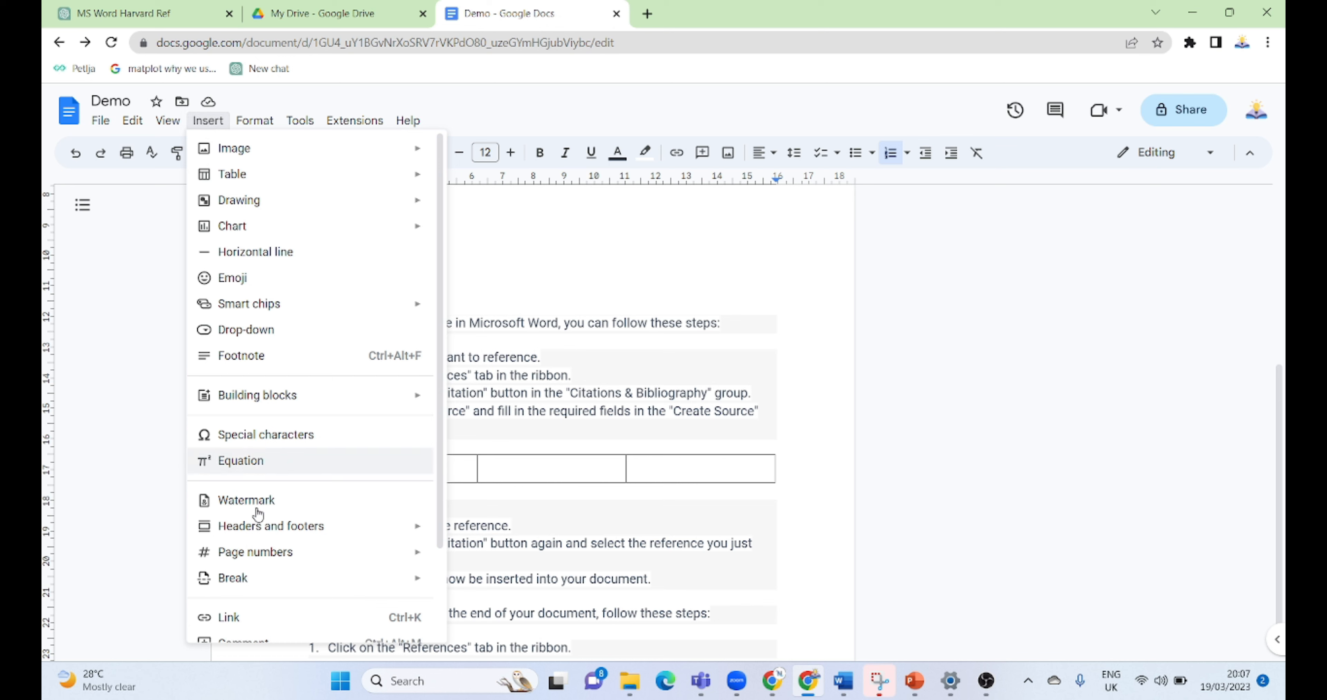
{"action": "mouse_move", "coordinate": [241, 534]}
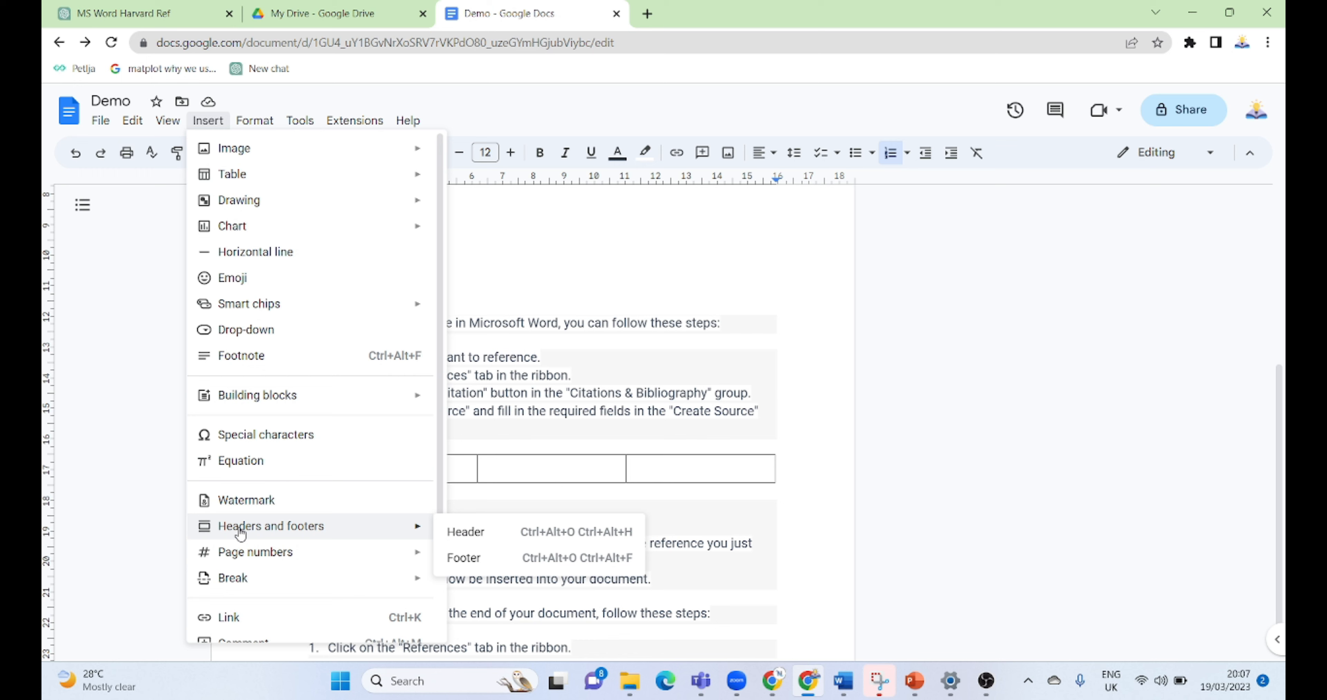
{"action": "scroll", "coordinate": [241, 534], "scroll_direction": "down", "scroll_amount": 2}
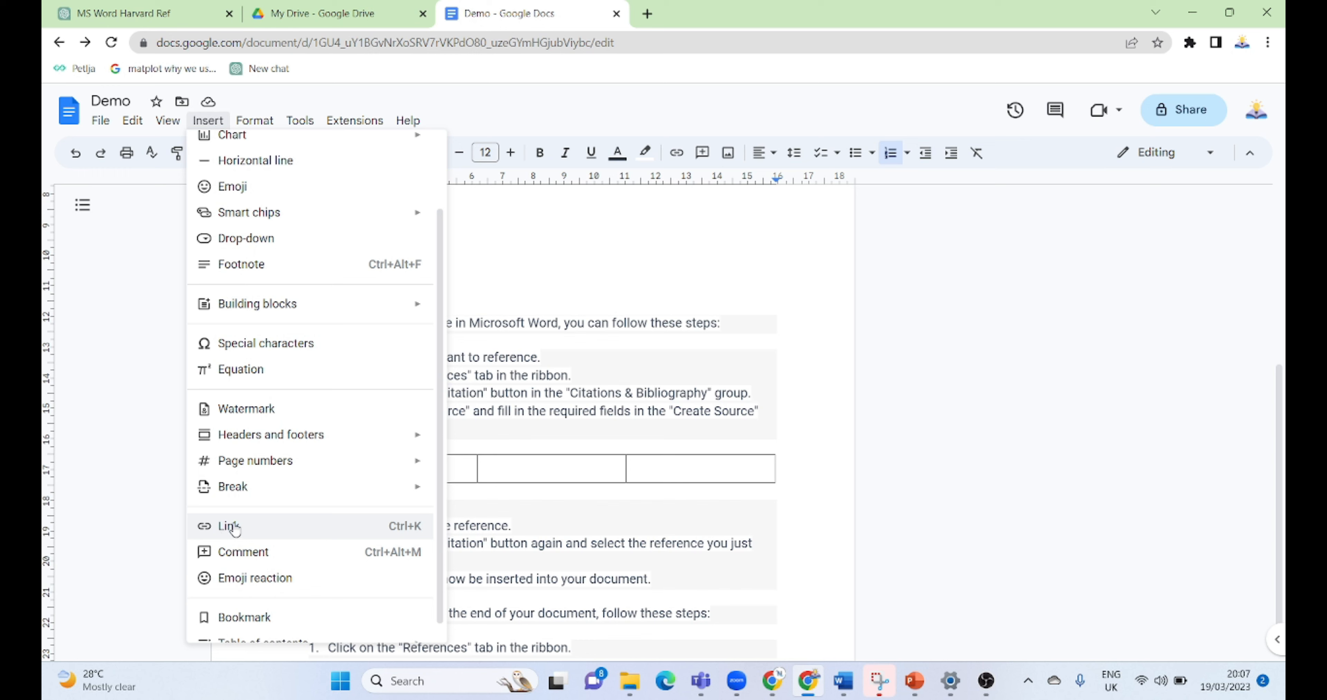
{"action": "scroll", "coordinate": [233, 529], "scroll_direction": "down", "scroll_amount": 1}
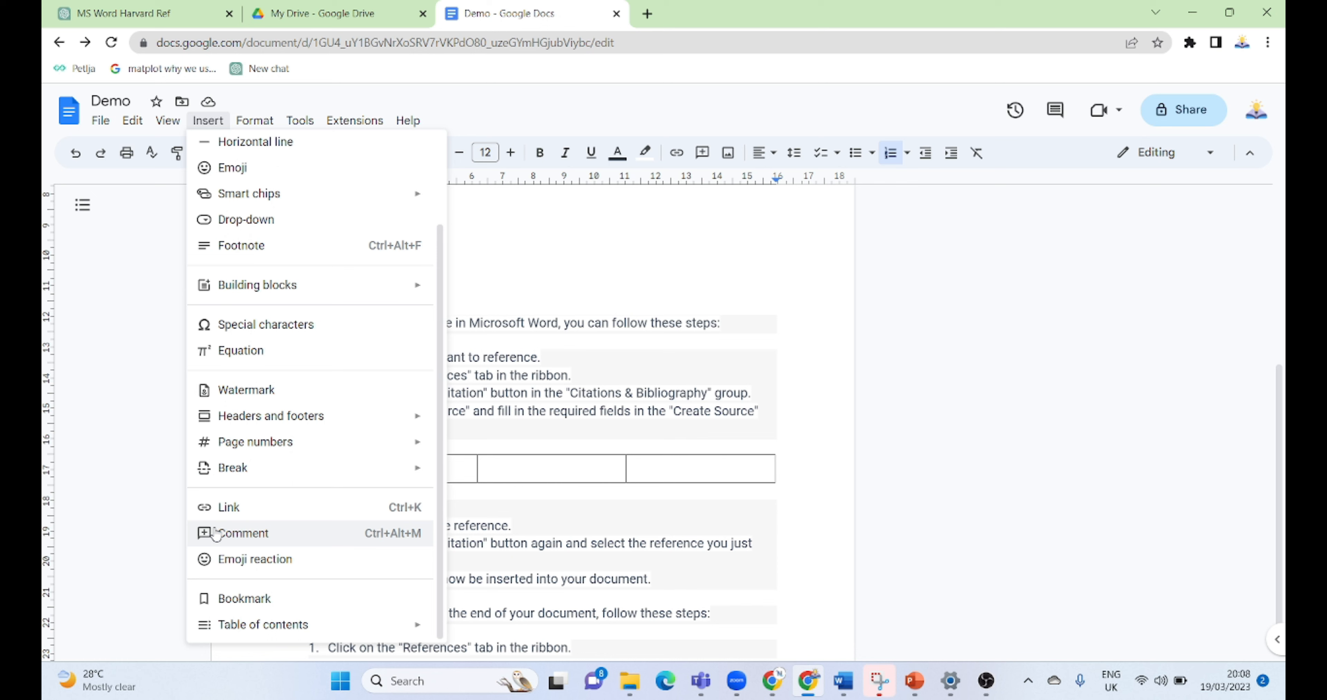
{"action": "mouse_move", "coordinate": [235, 628]}
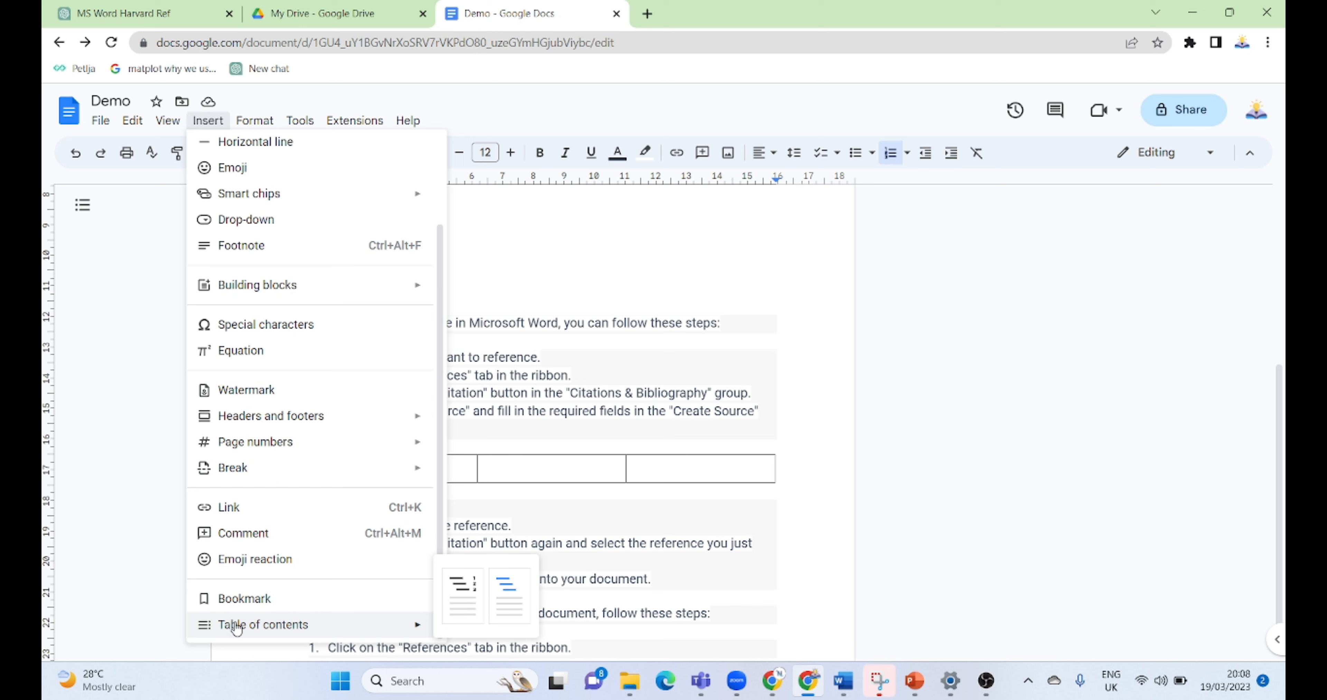
{"action": "left_click", "coordinate": [536, 327]}
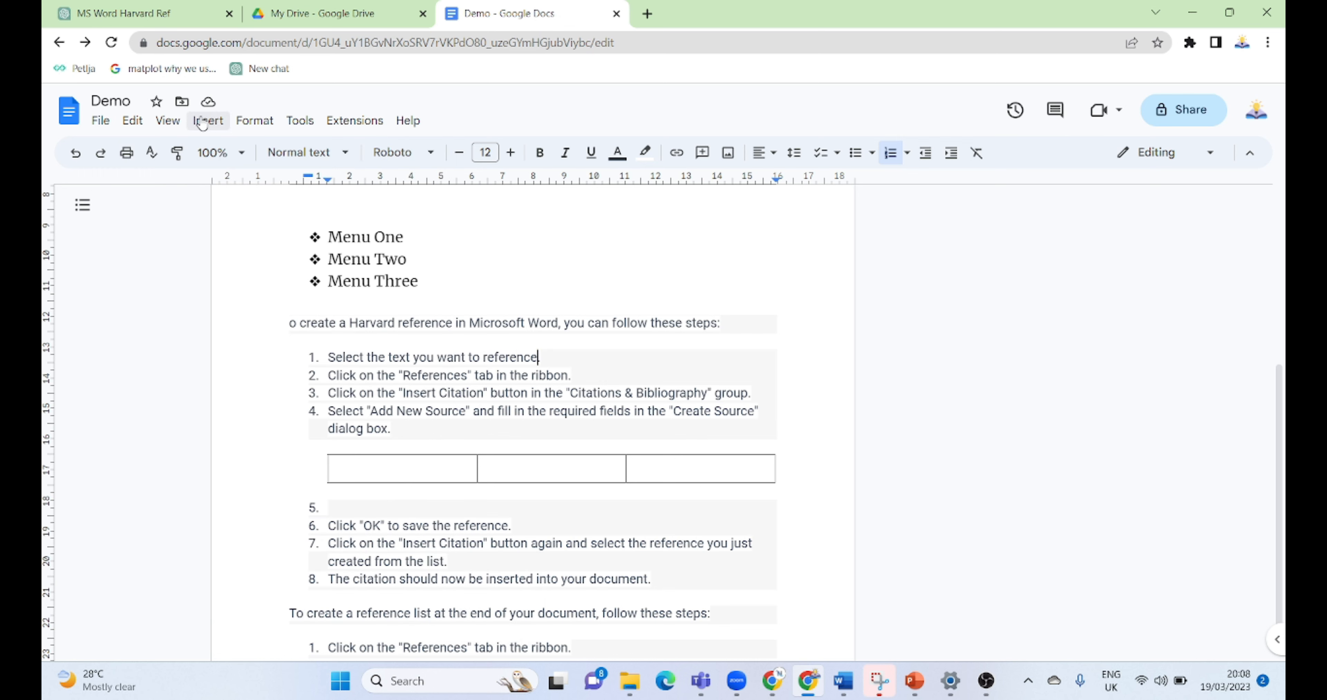
View the page orientation settings for the whole document and leave them without applying a change.
{"action": "left_click", "coordinate": [273, 126]}
{"action": "mouse_move", "coordinate": [291, 153]}
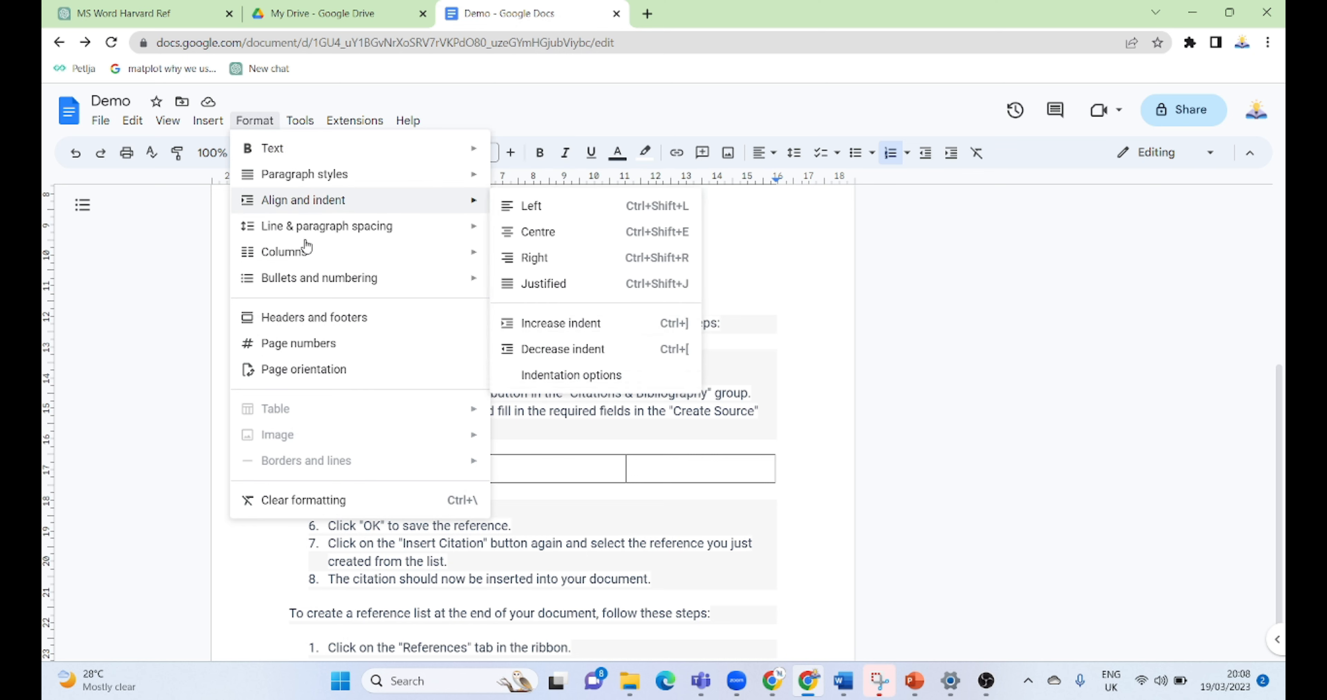
{"action": "mouse_move", "coordinate": [306, 248]}
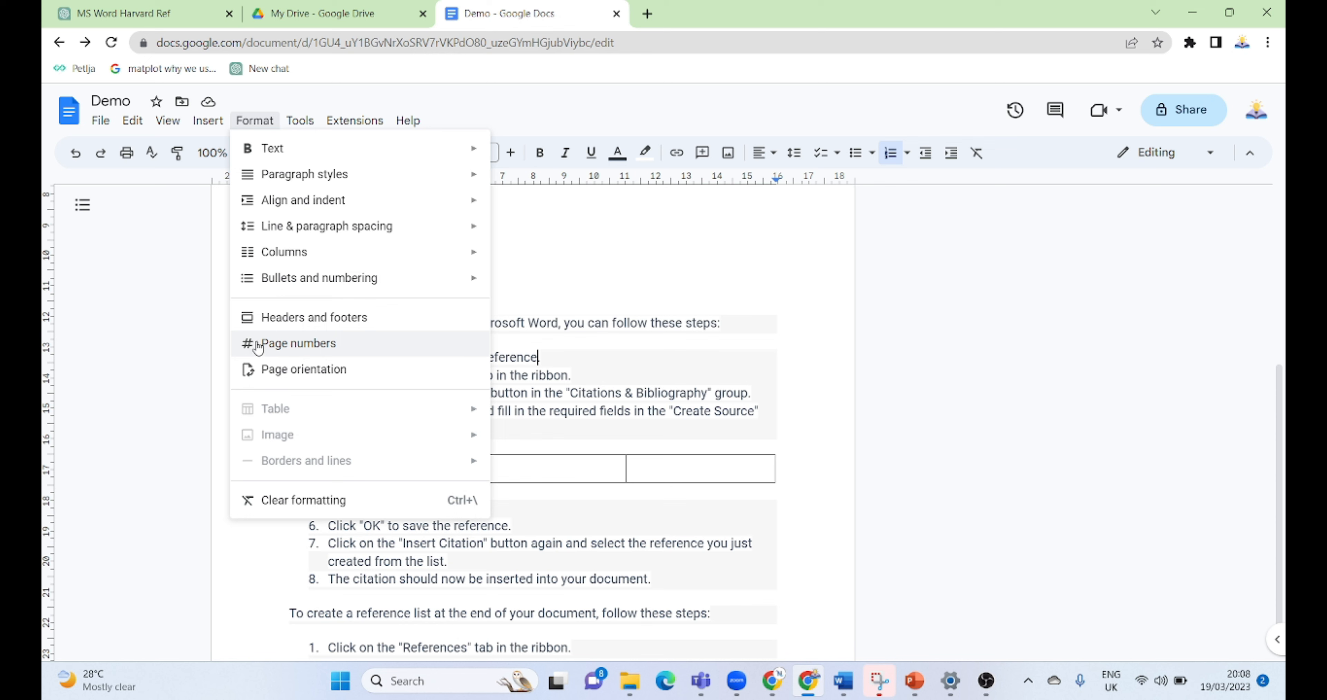
{"action": "left_click", "coordinate": [288, 369]}
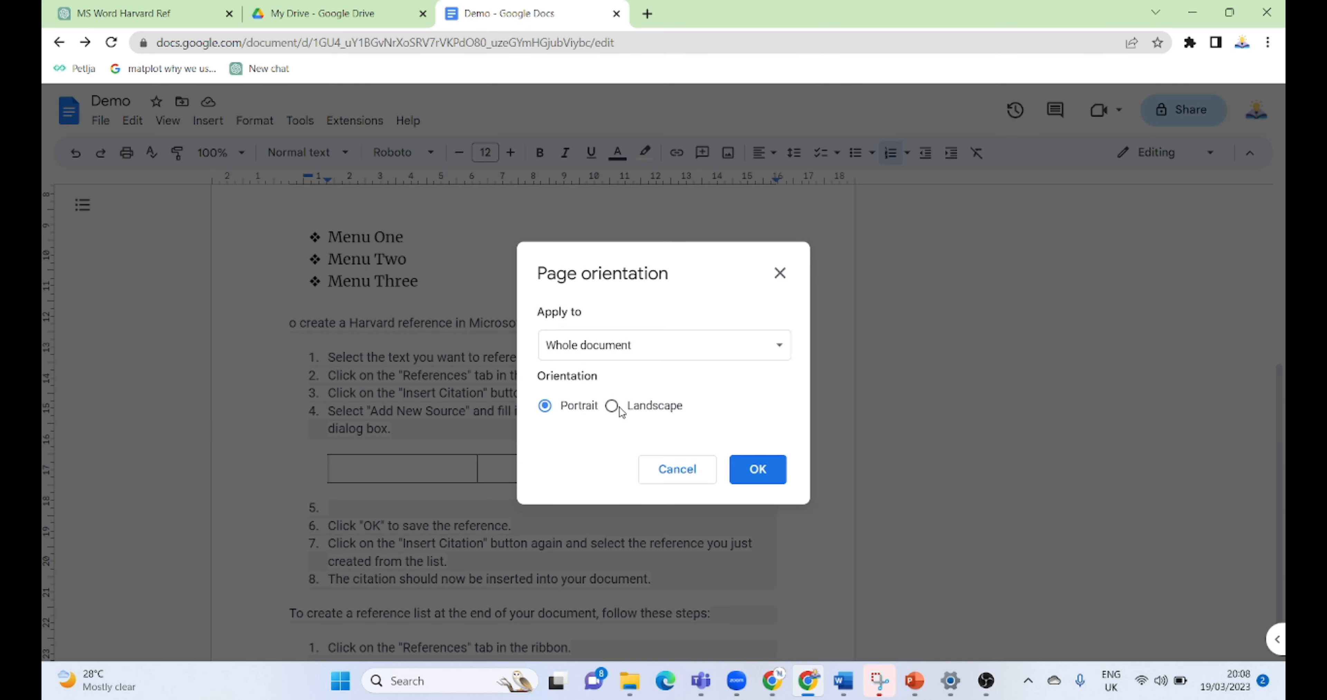
{"action": "left_click", "coordinate": [649, 469]}
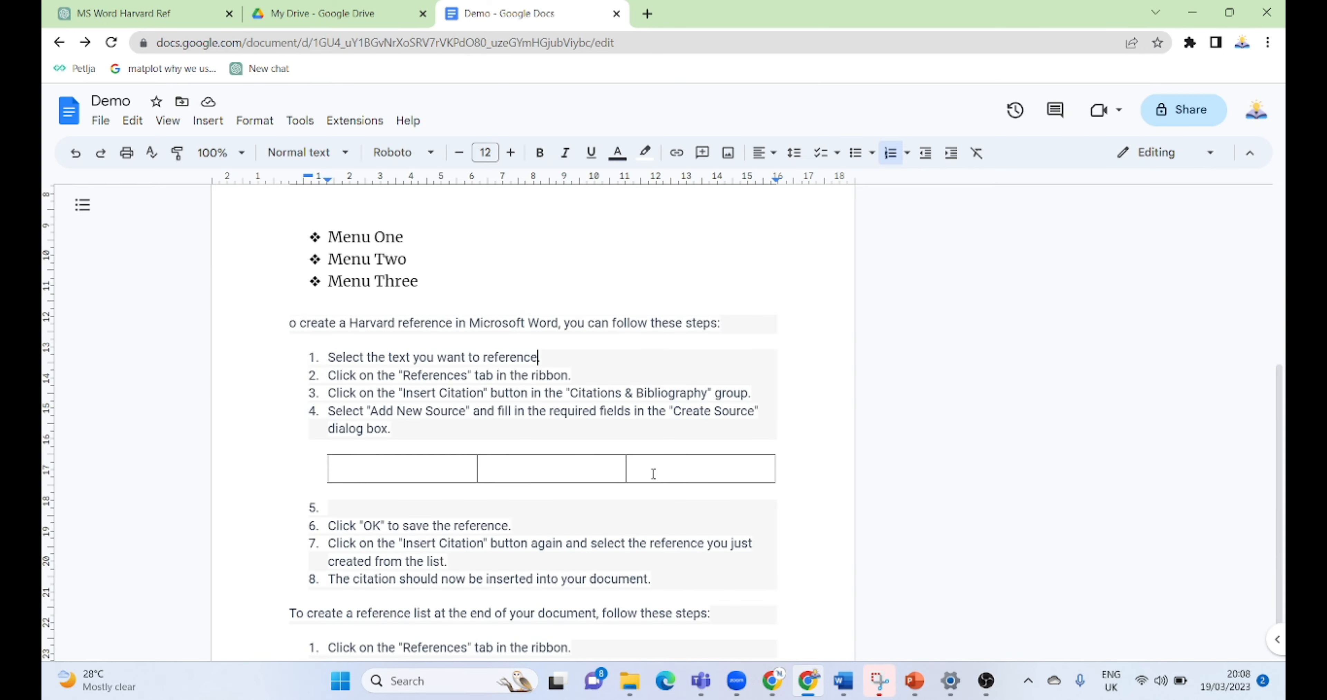
View the settings for comparing this document with another one from Drive and close them without comparing.
{"action": "left_click", "coordinate": [251, 124]}
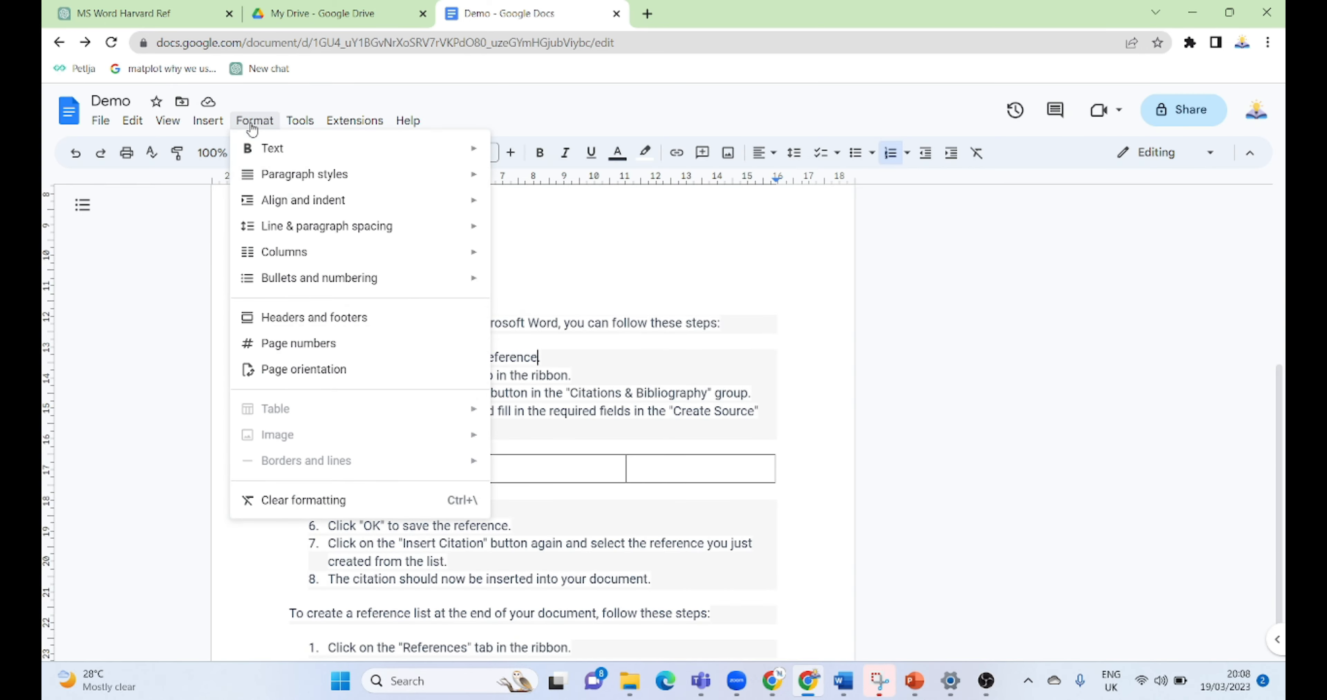
{"action": "left_click", "coordinate": [303, 122]}
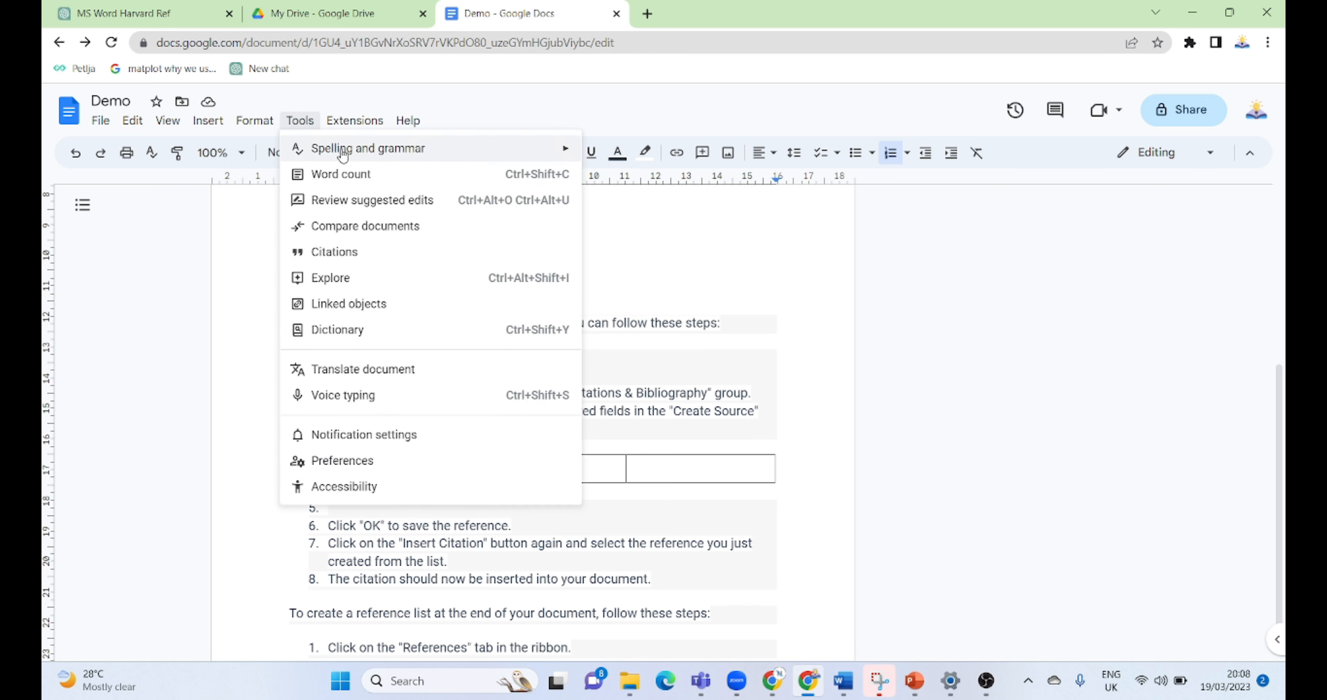
{"action": "mouse_move", "coordinate": [343, 155]}
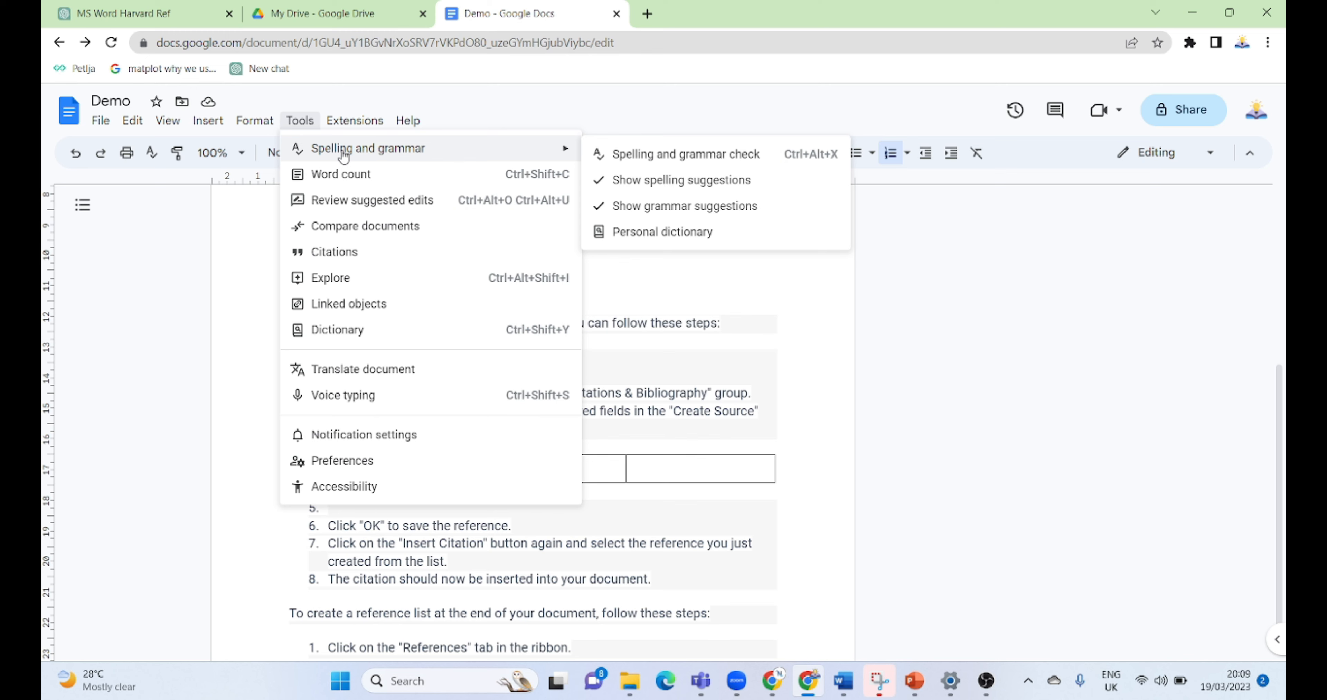
{"action": "left_click", "coordinate": [359, 175]}
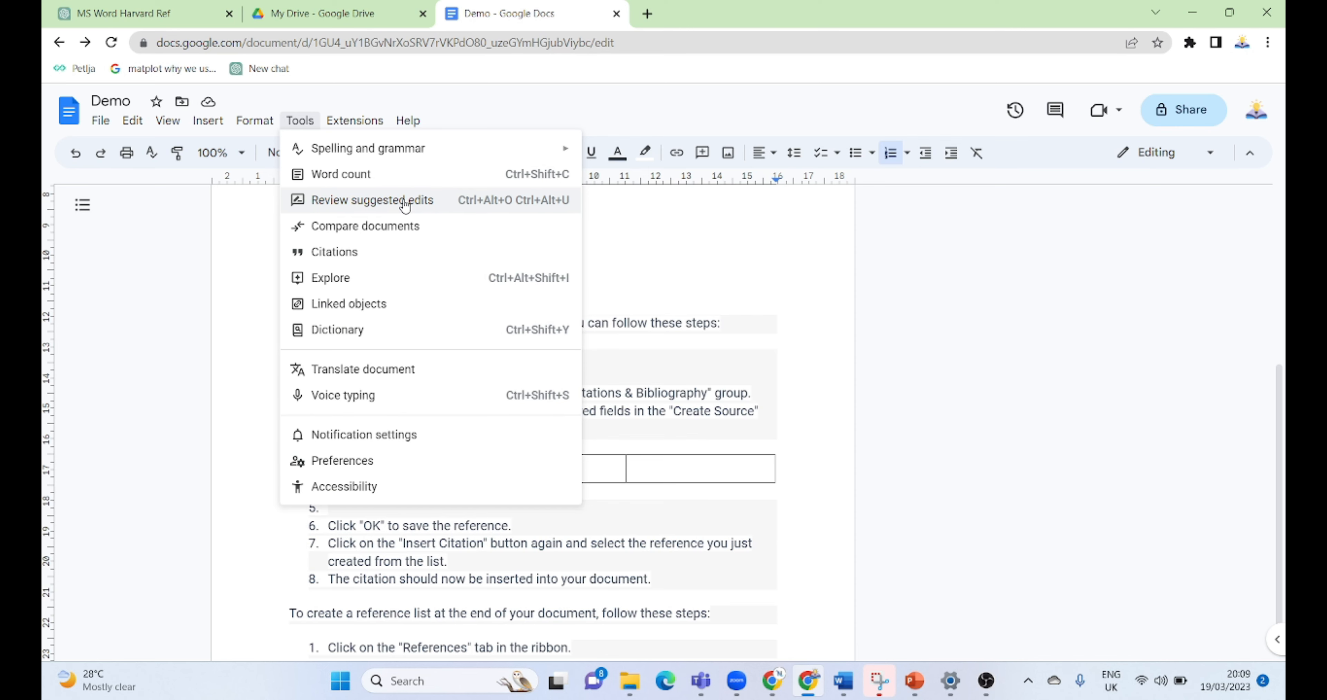
{"action": "left_click", "coordinate": [359, 228]}
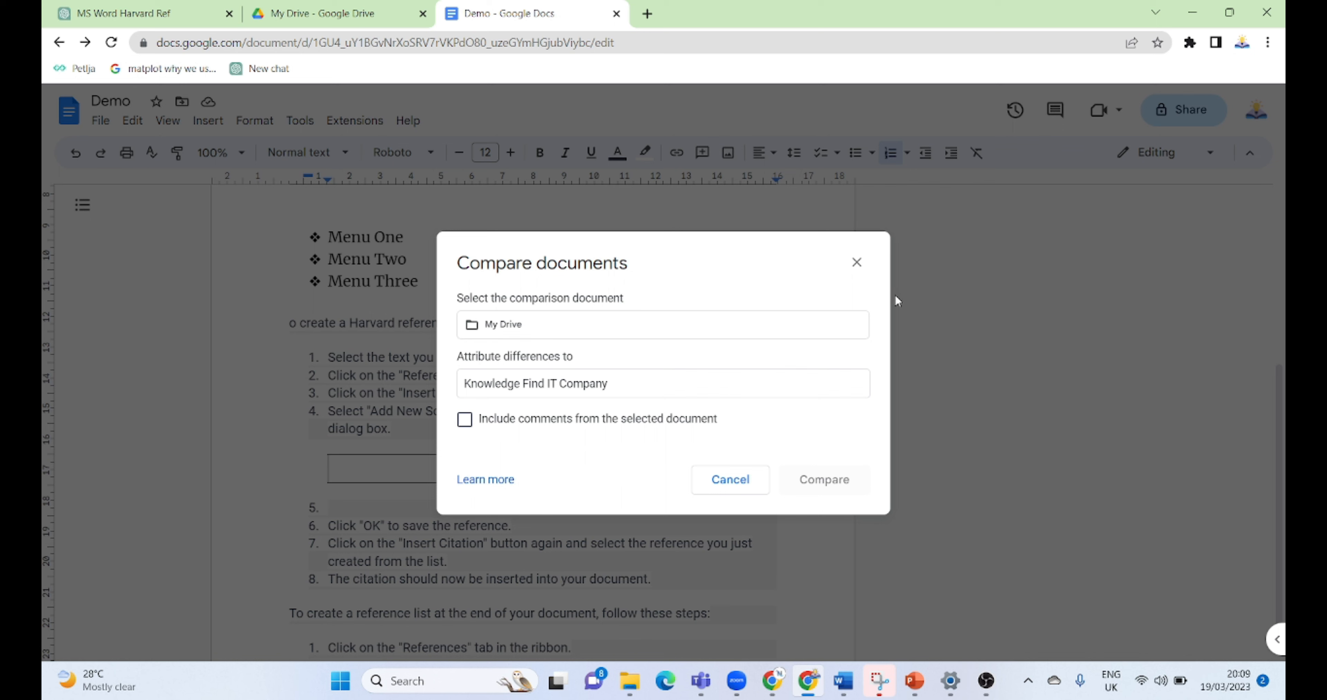
{"action": "left_click", "coordinate": [858, 266]}
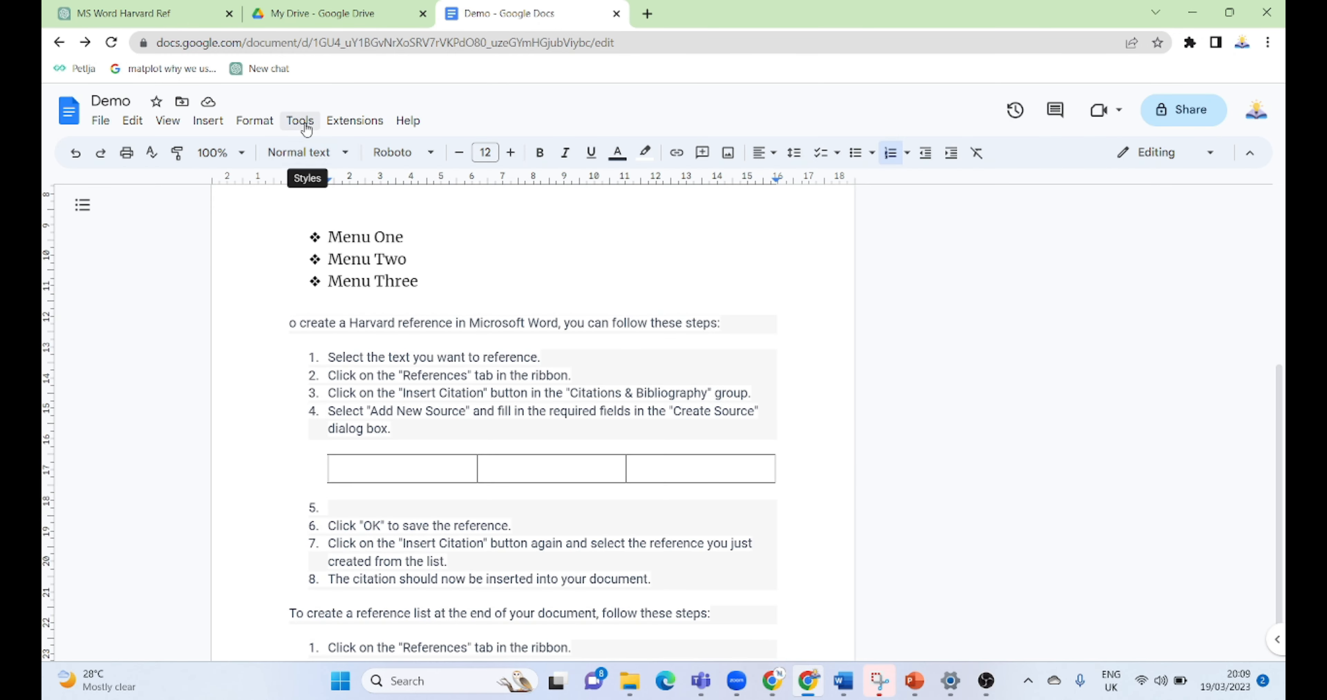
Open the document's citations and set the citation style to APA (7th ed.).
{"action": "left_click", "coordinate": [305, 125]}
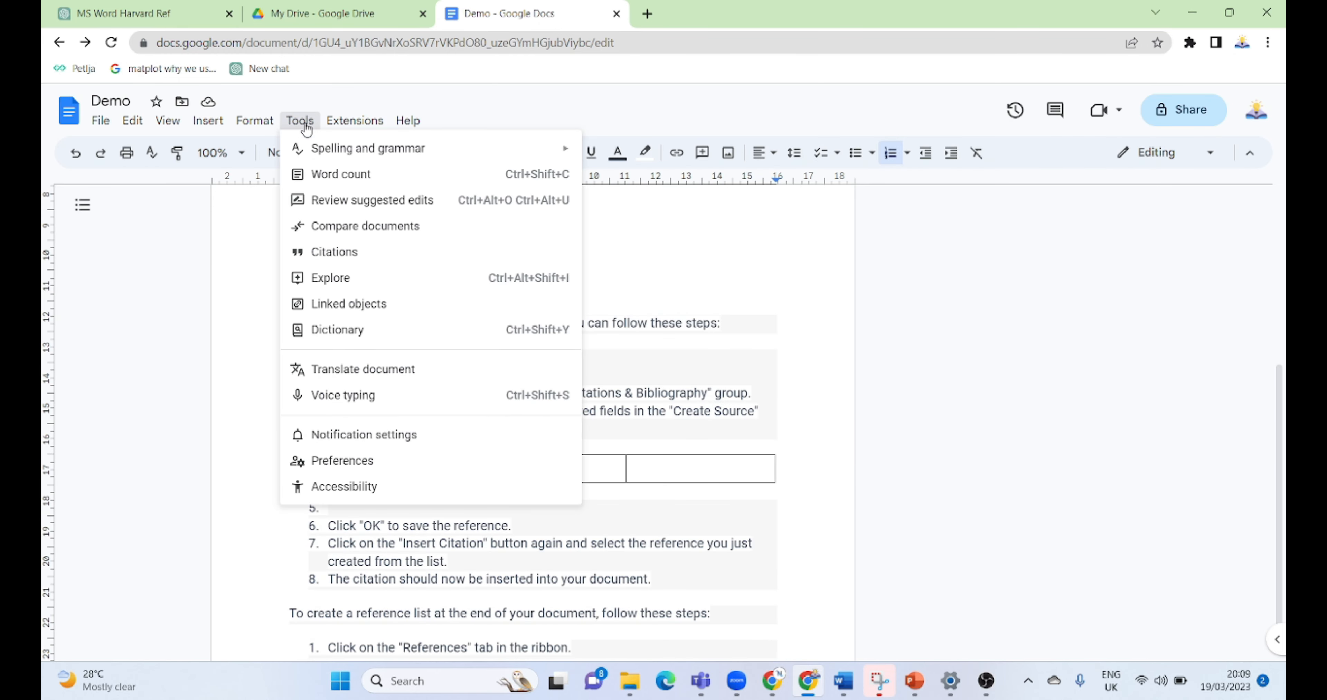
{"action": "left_click", "coordinate": [335, 253]}
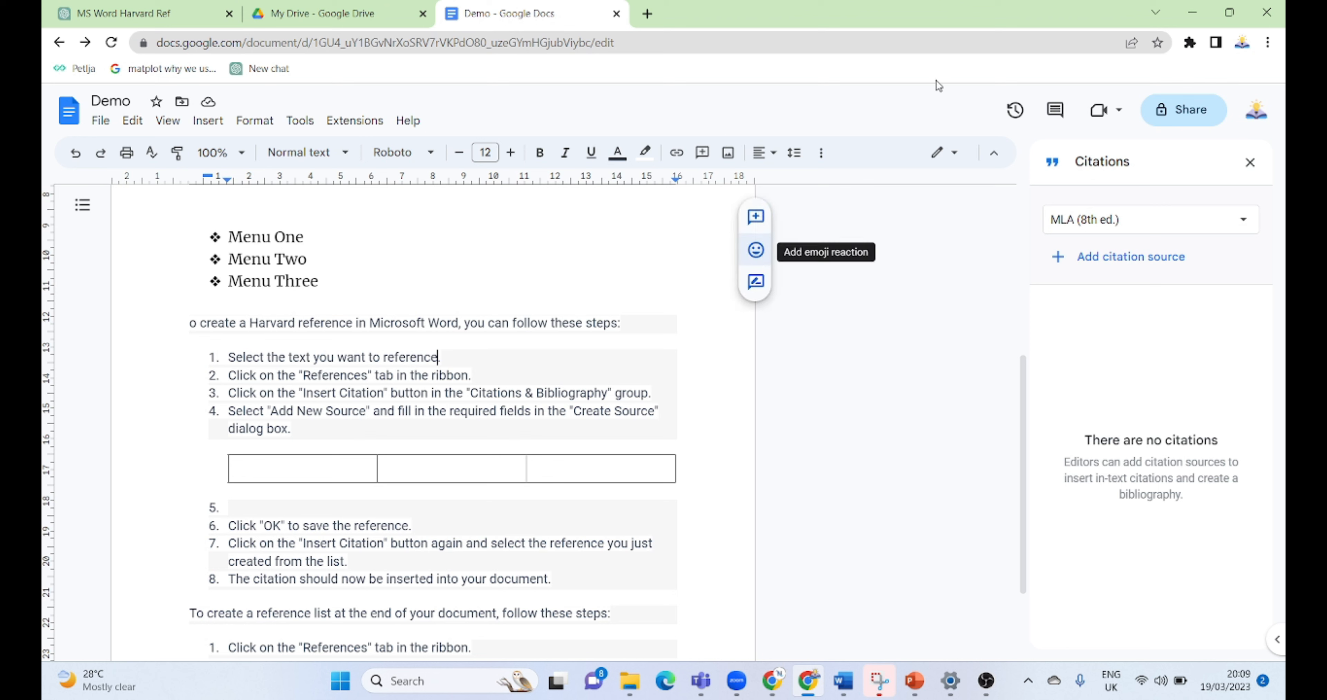
{"action": "left_click", "coordinate": [1126, 226]}
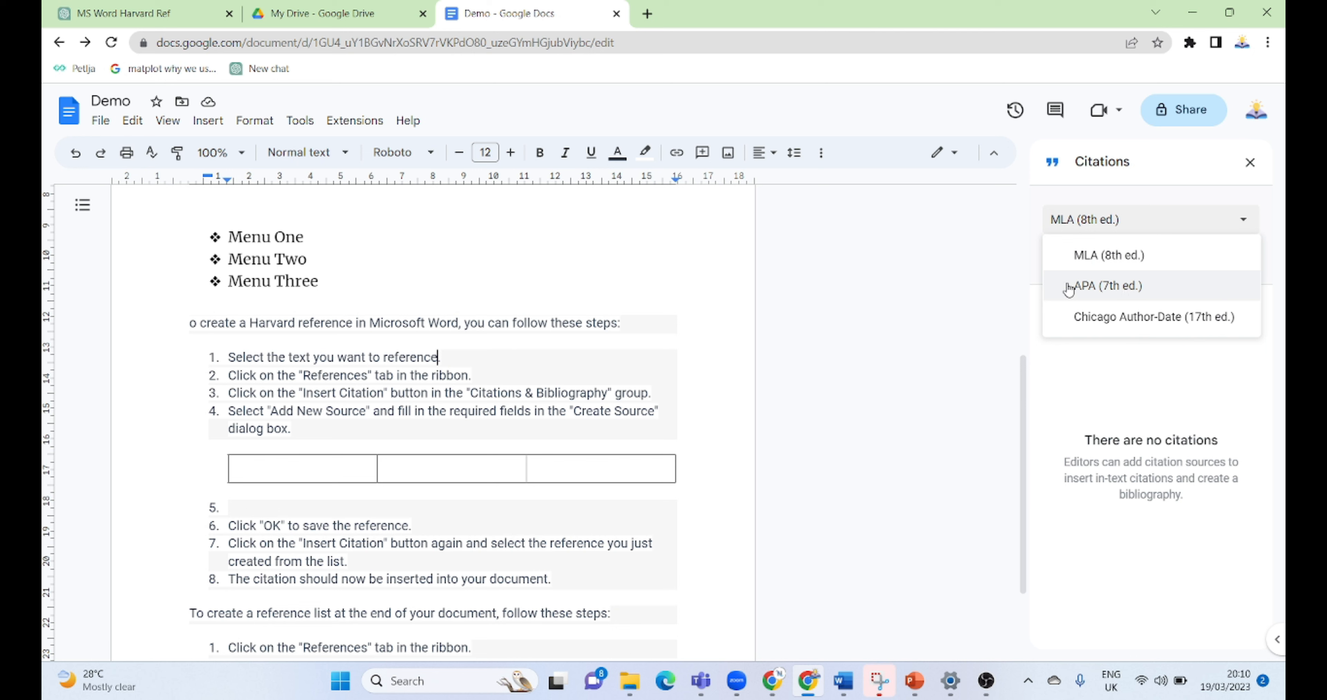
{"action": "left_click", "coordinate": [1096, 288]}
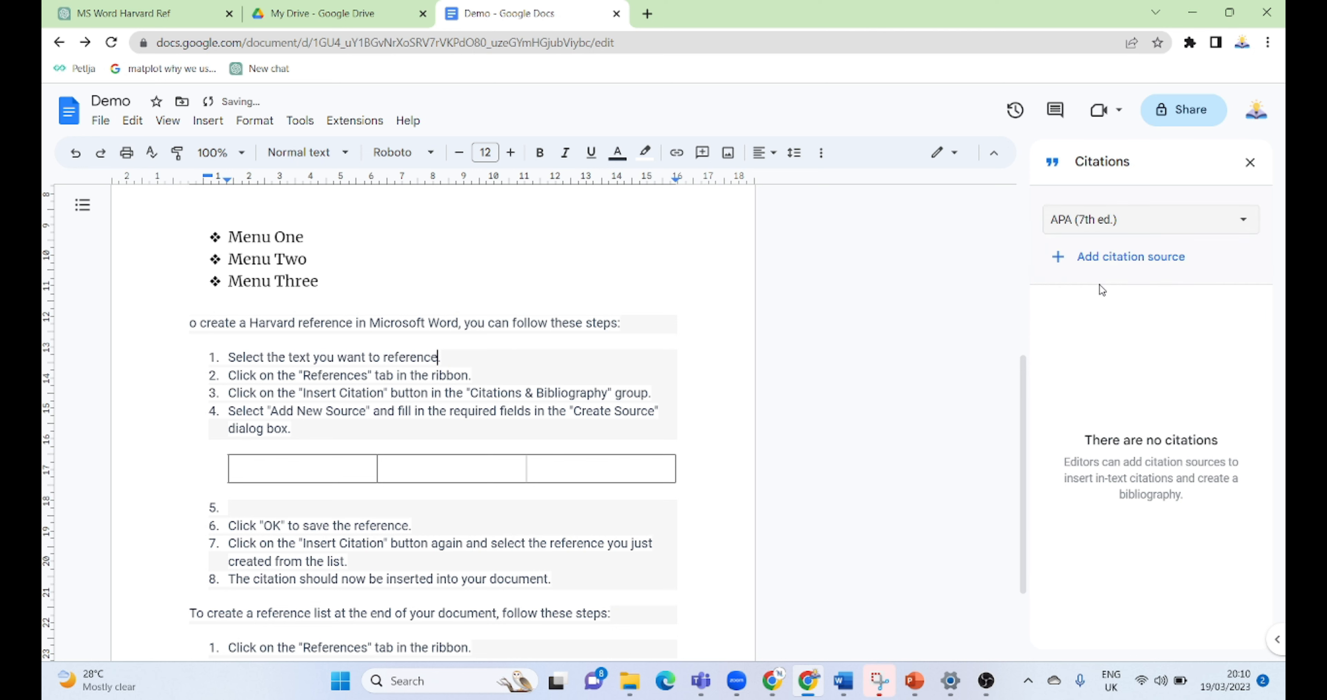
Start adding a citation source and set its source type to Website.
{"action": "left_click", "coordinate": [1118, 264]}
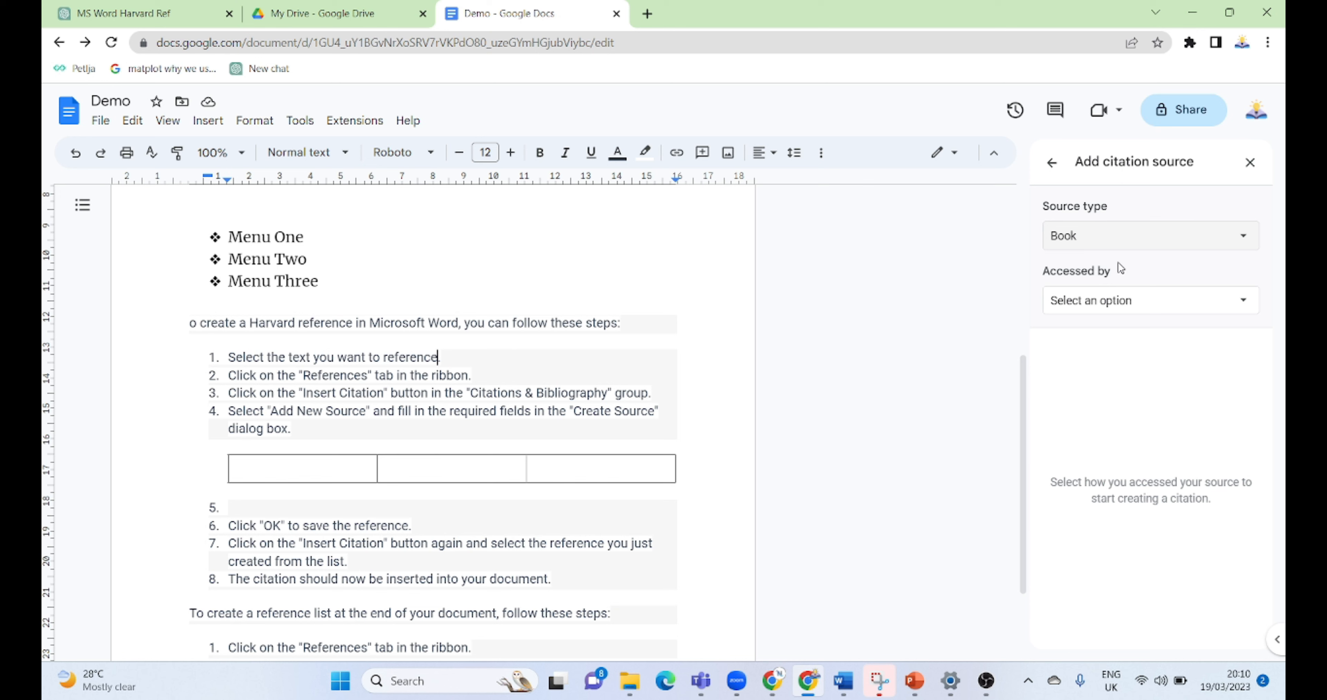
{"action": "left_click", "coordinate": [1113, 243]}
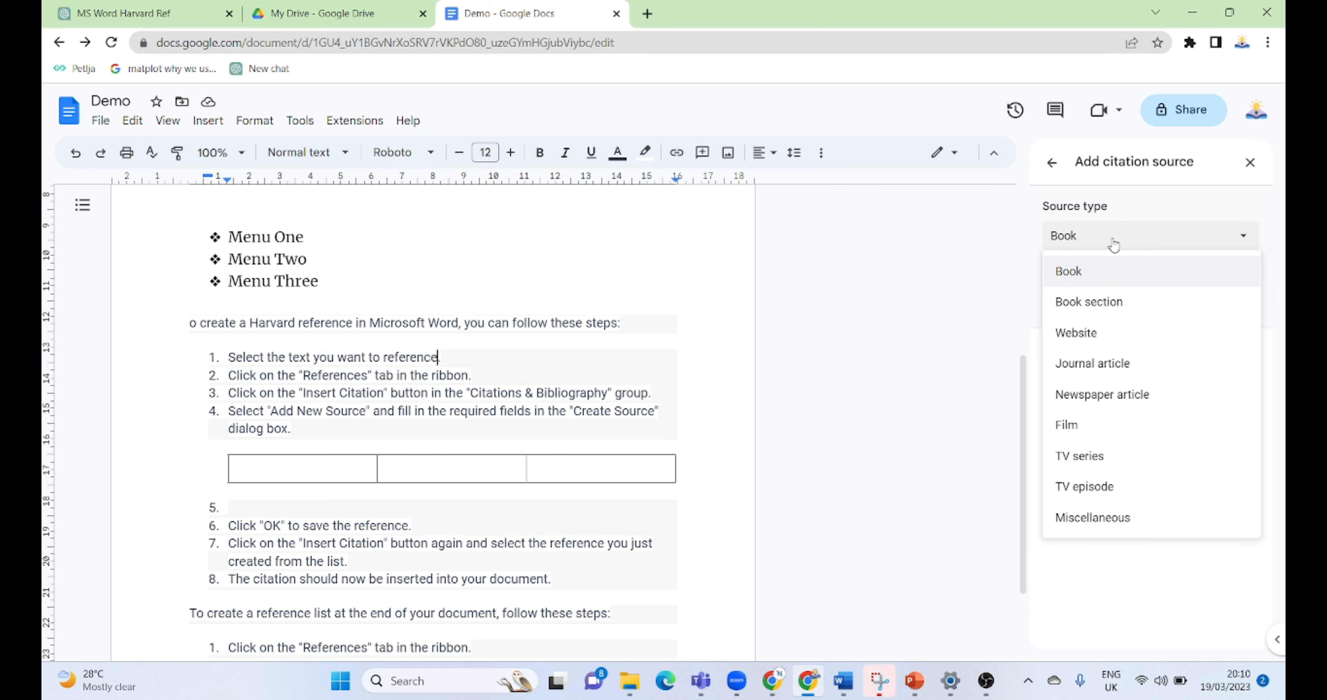
{"action": "left_click", "coordinate": [1100, 339]}
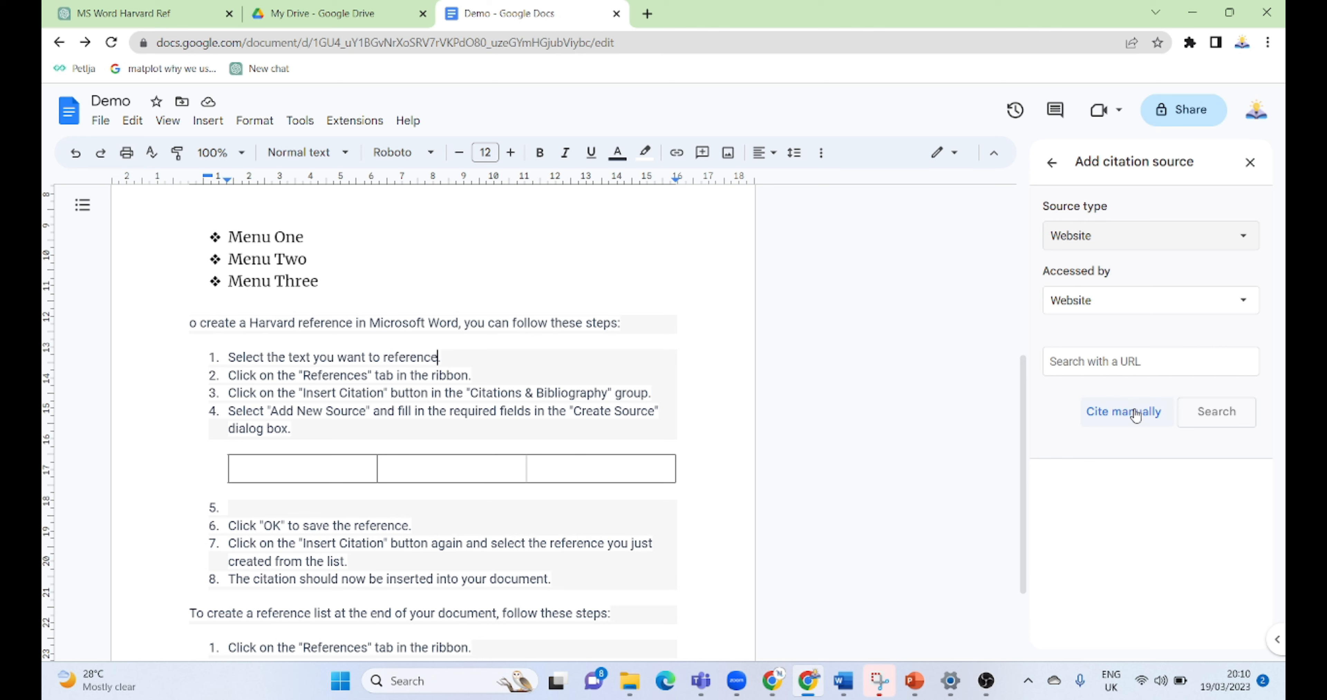
Create a translated copy of the document in Tamil, titled Translated copy of Demo.
{"action": "left_click", "coordinate": [298, 122]}
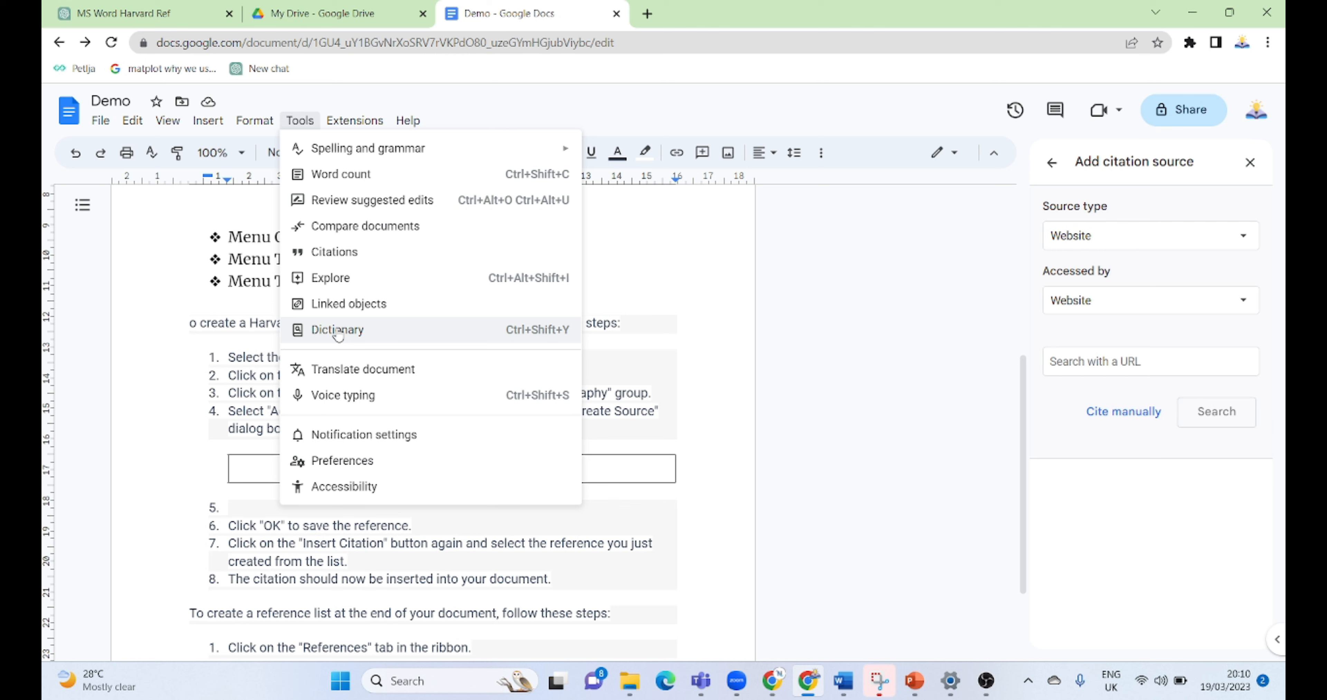
{"action": "left_click", "coordinate": [355, 370]}
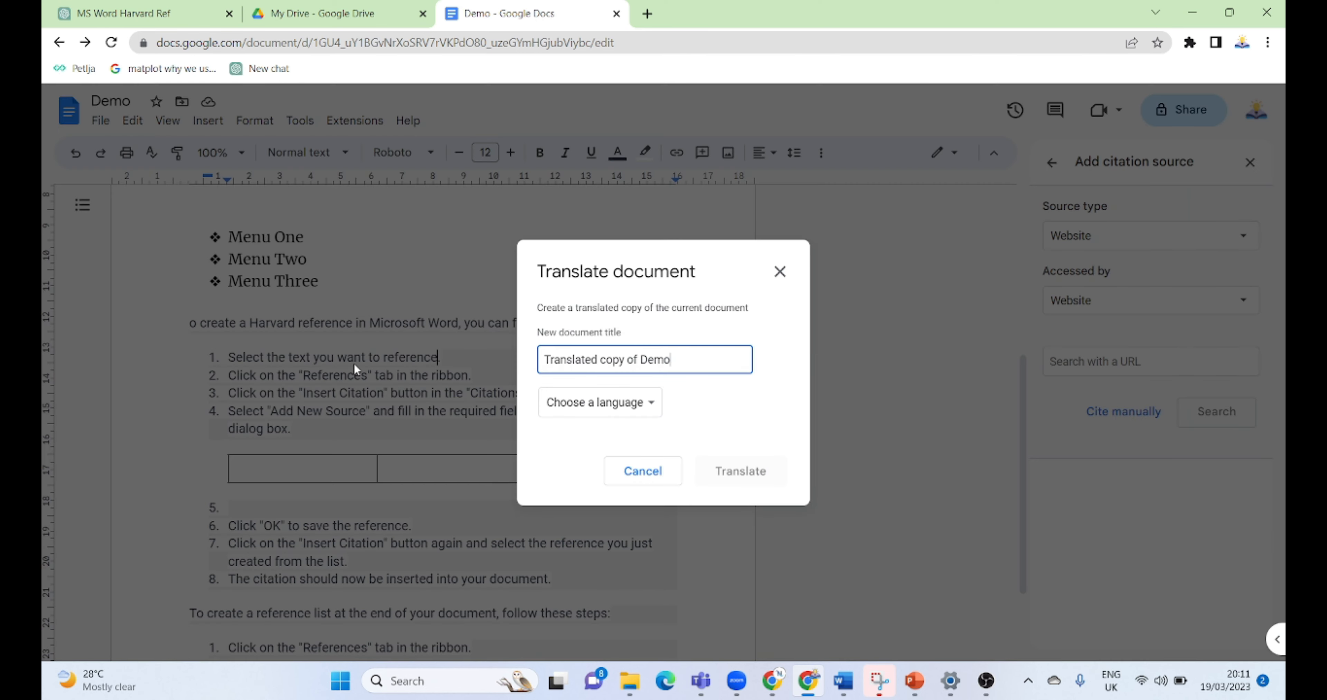
{"action": "left_click", "coordinate": [626, 410]}
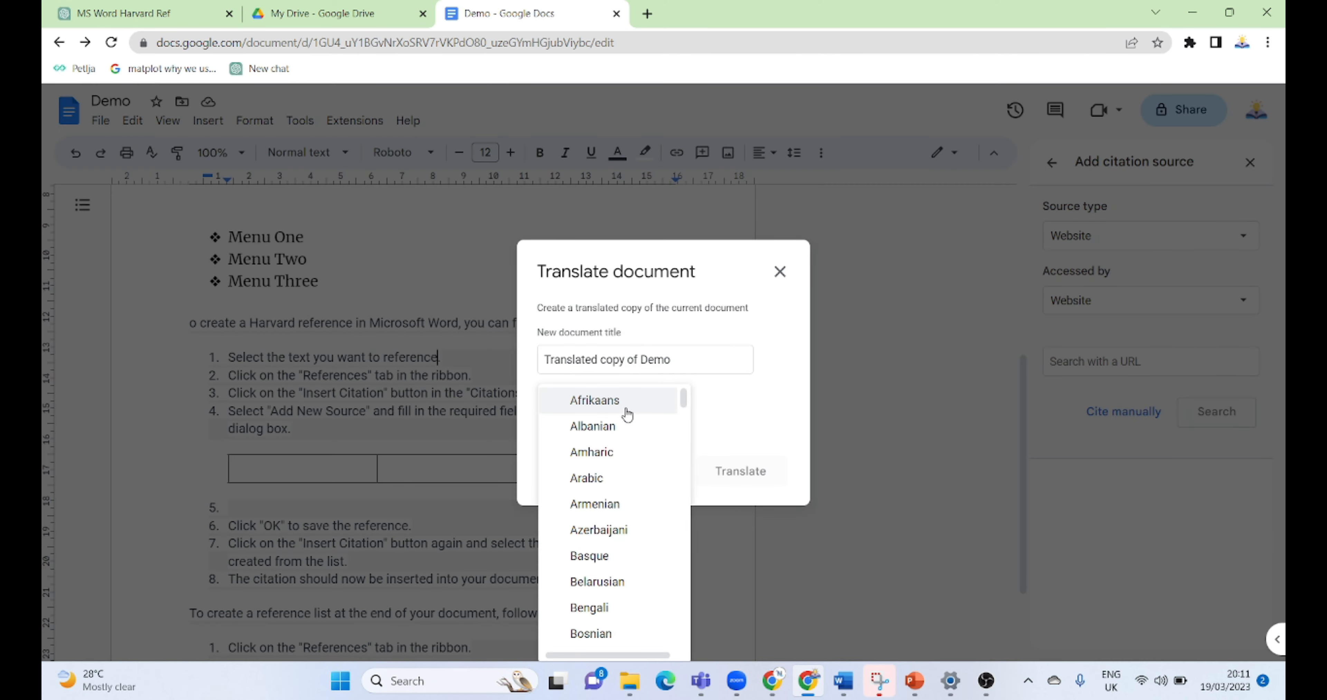
{"action": "scroll", "coordinate": [627, 415], "scroll_direction": "down", "scroll_amount": 12}
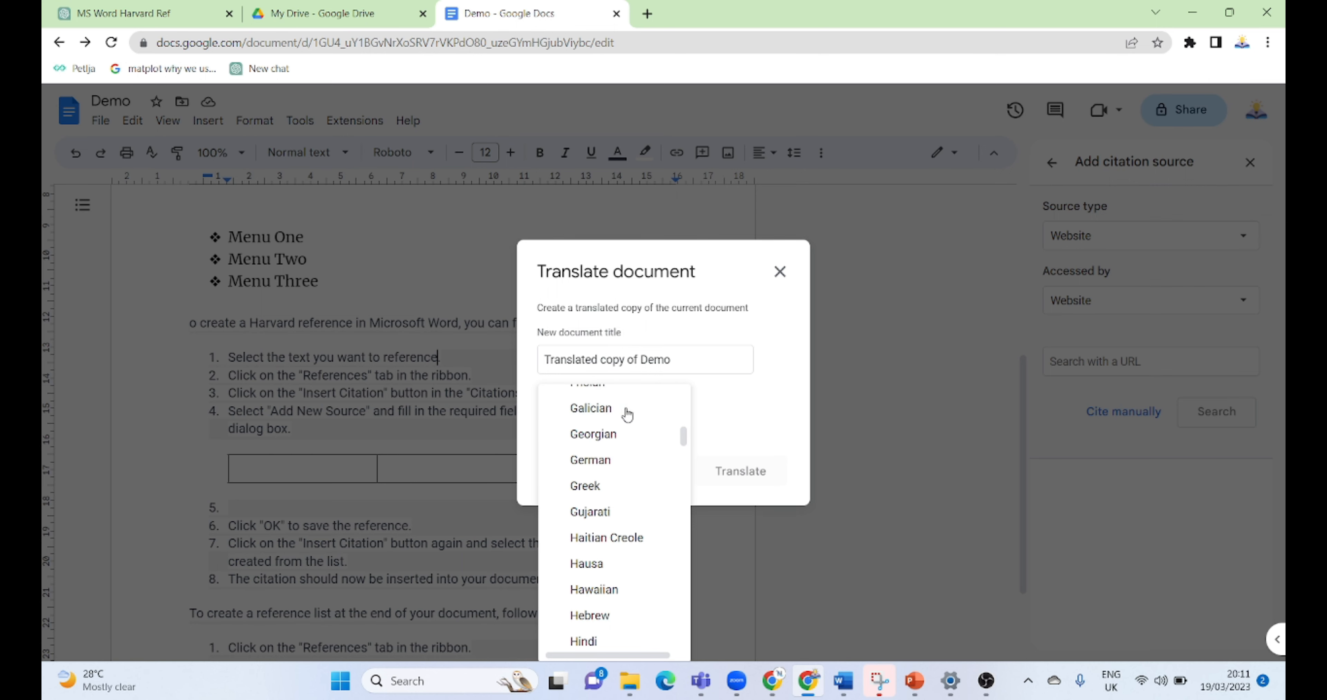
{"action": "scroll", "coordinate": [603, 575], "scroll_direction": "down", "scroll_amount": 20}
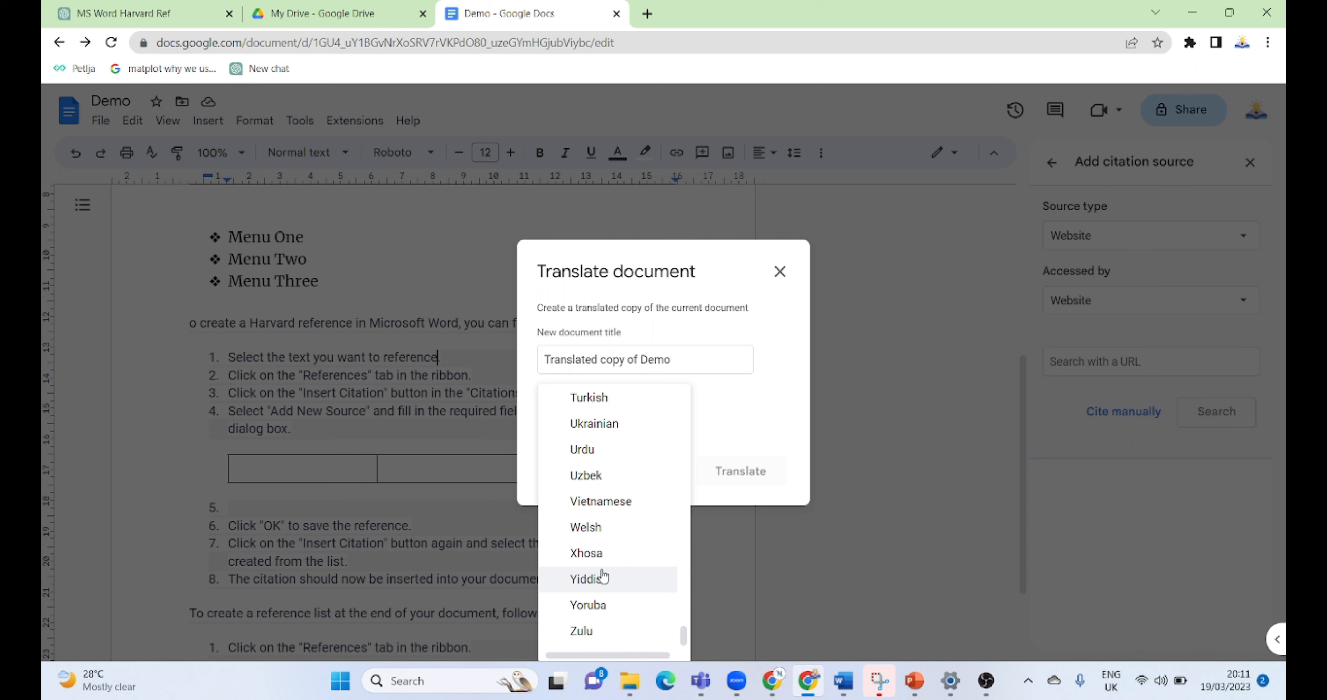
{"action": "scroll", "coordinate": [604, 576], "scroll_direction": "up", "scroll_amount": 2}
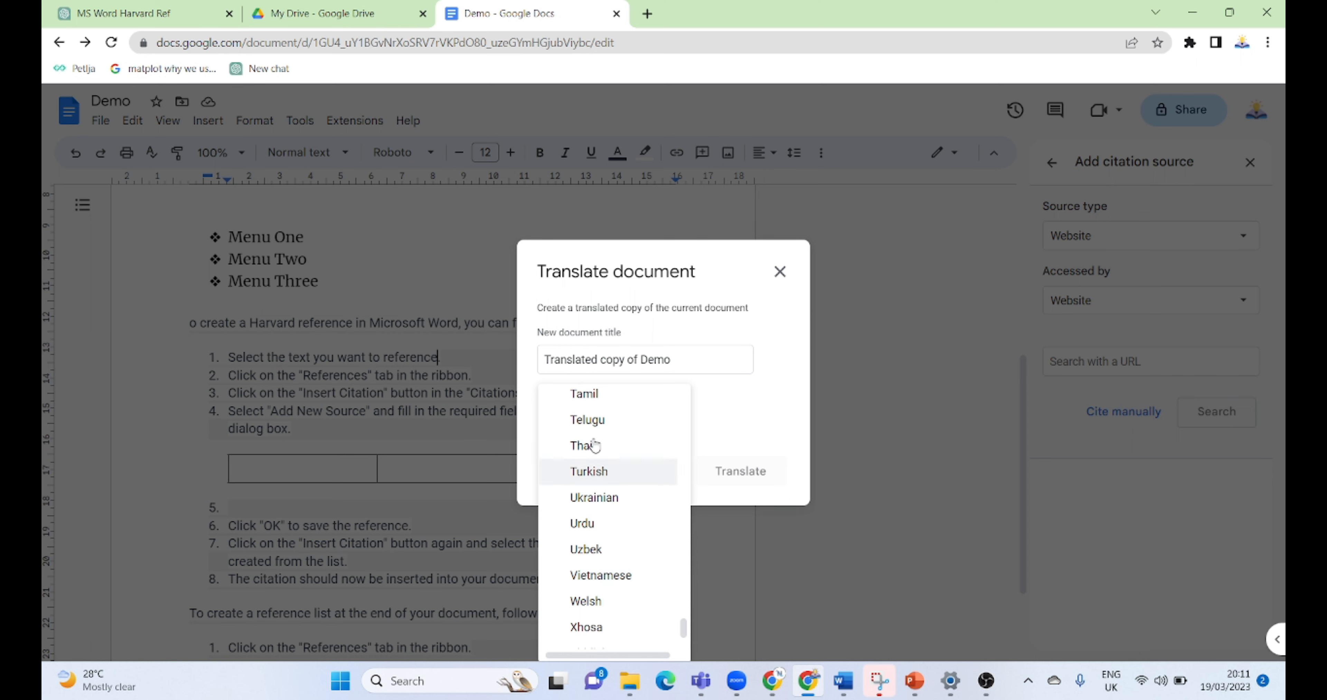
{"action": "left_click", "coordinate": [592, 401]}
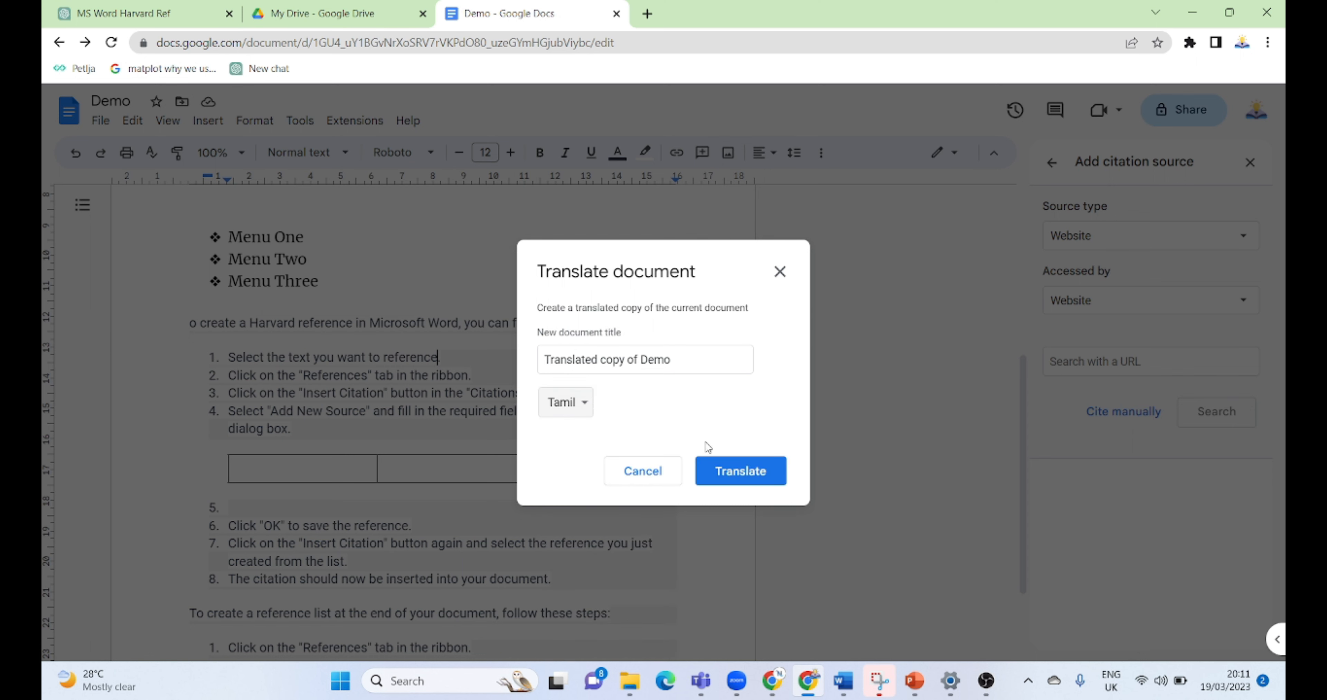
{"action": "left_click", "coordinate": [738, 466]}
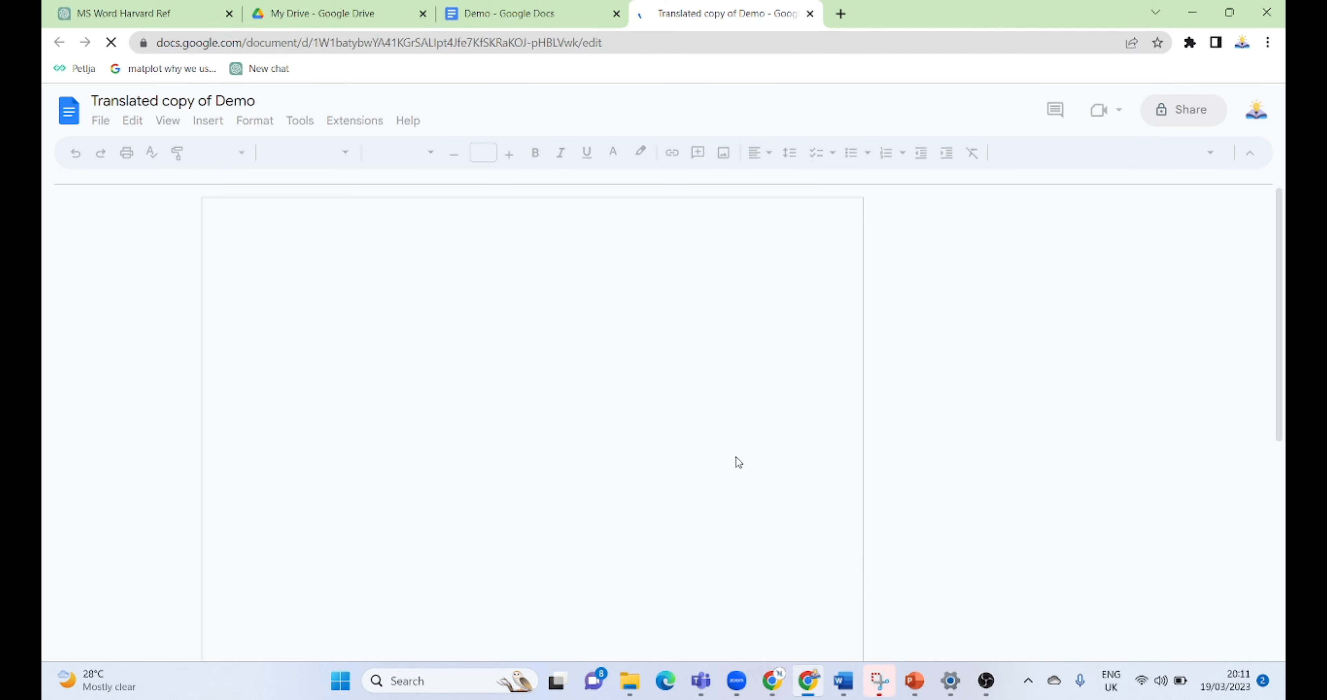
Look through the Tamil copy of the document and return to the original Demo document.
{"action": "scroll", "coordinate": [736, 457], "scroll_direction": "down", "scroll_amount": 5}
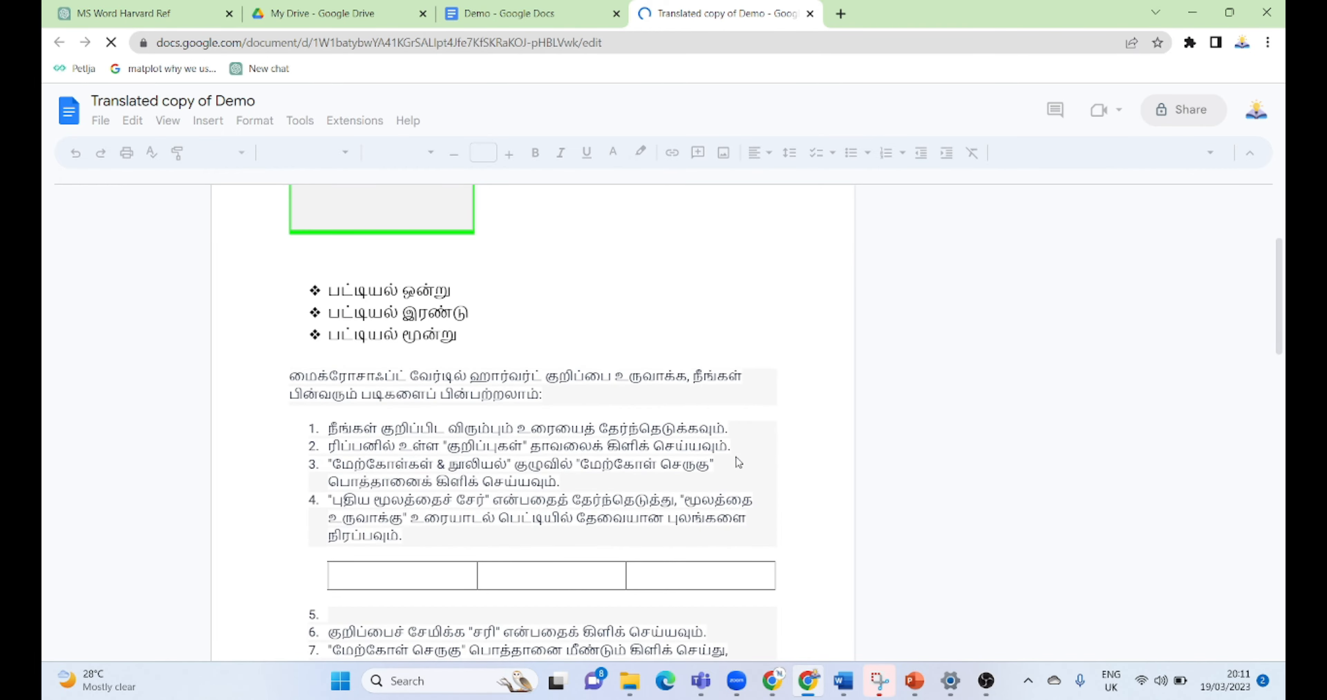
{"action": "scroll", "coordinate": [736, 457], "scroll_direction": "down", "scroll_amount": 3}
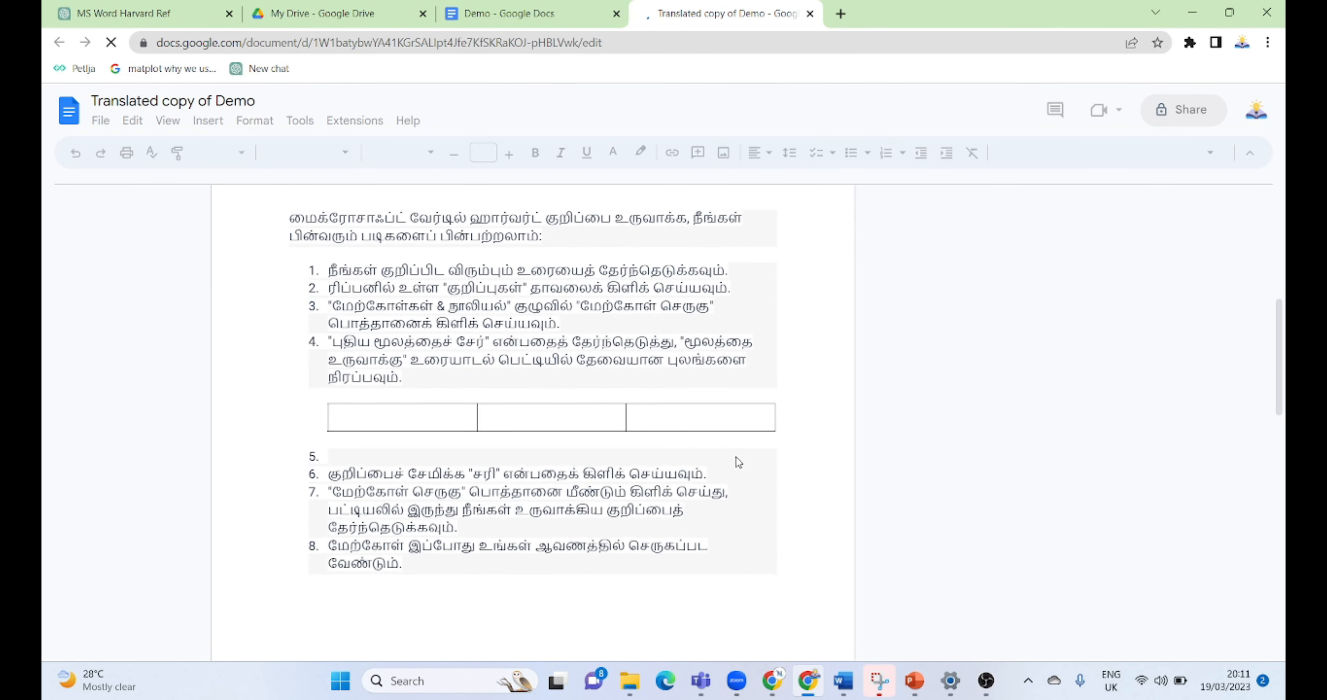
{"action": "scroll", "coordinate": [736, 457], "scroll_direction": "down", "scroll_amount": 5}
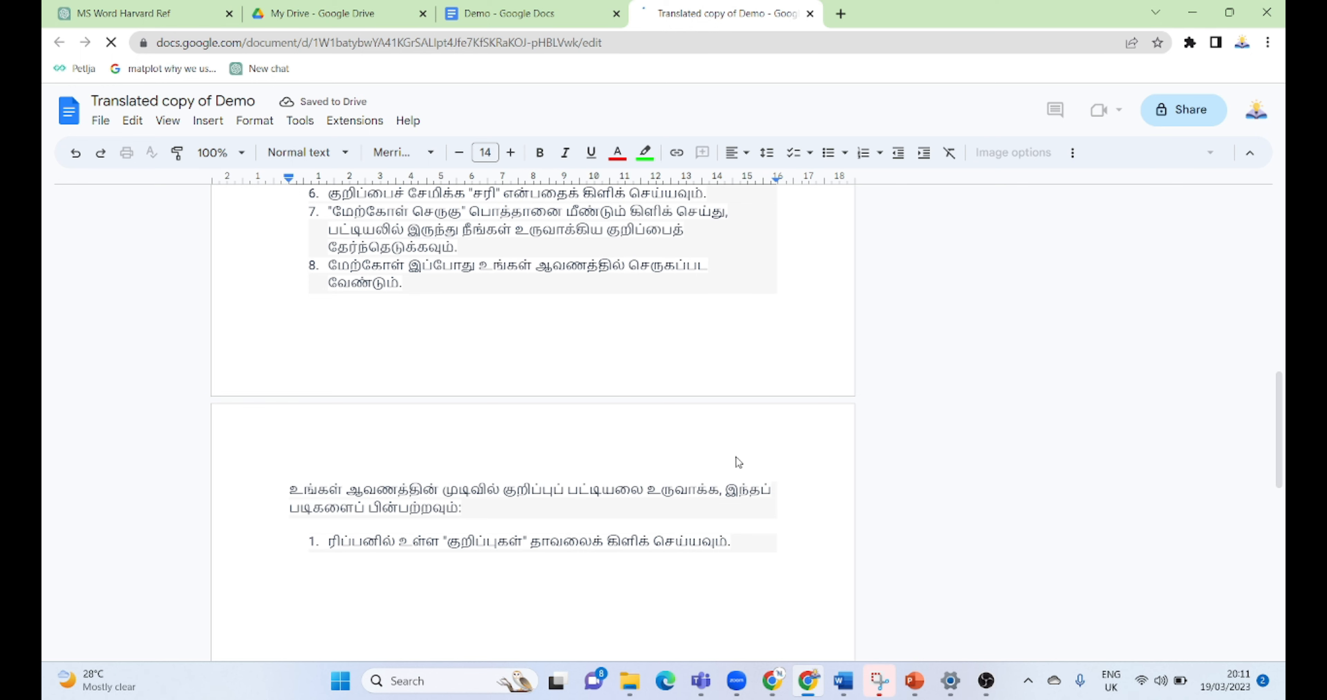
{"action": "left_click", "coordinate": [486, 8]}
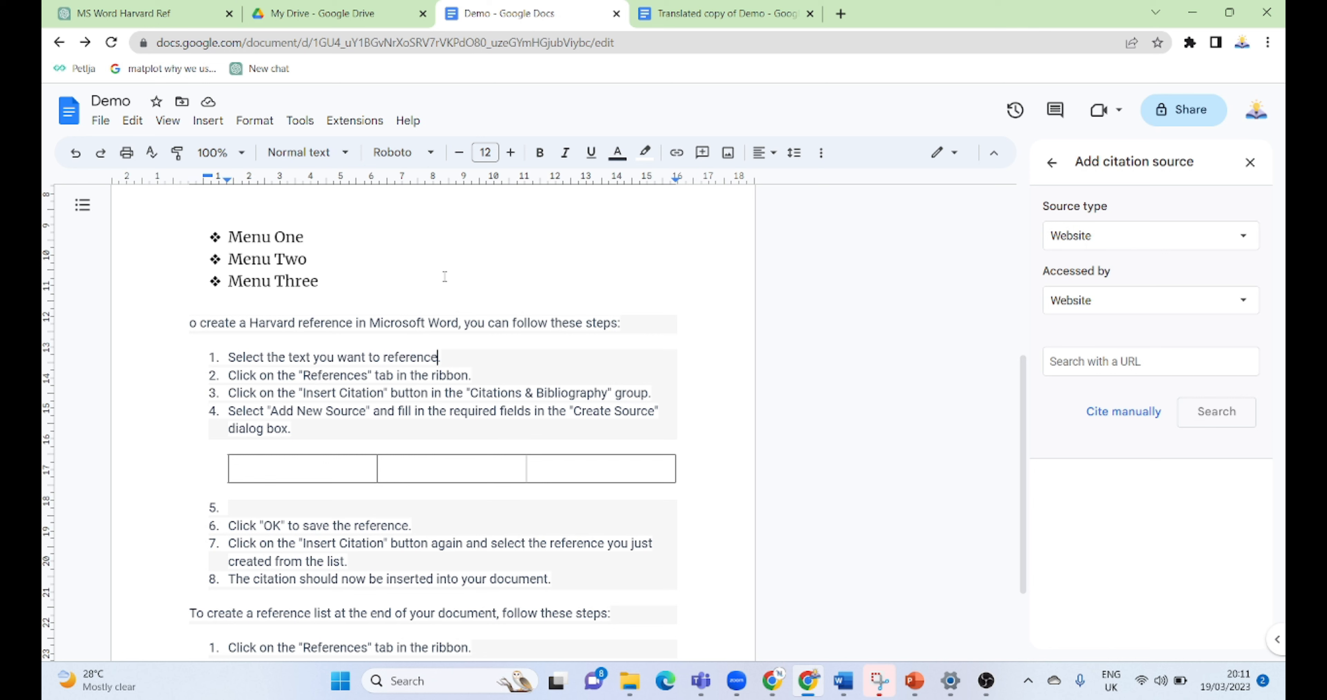
Use voice typing in English (UK) to dictate "Need to type the word I need to spell" on the empty line below Menu Three.
{"action": "left_click", "coordinate": [299, 123]}
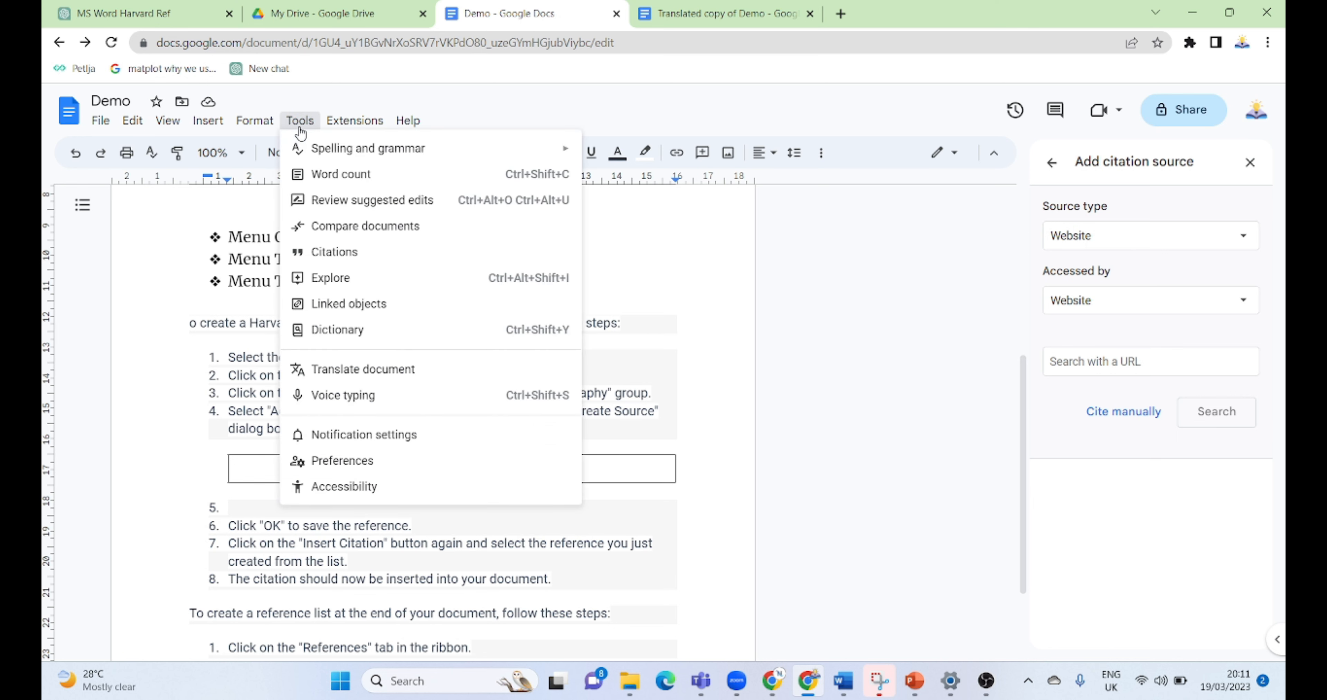
{"action": "left_click", "coordinate": [330, 399]}
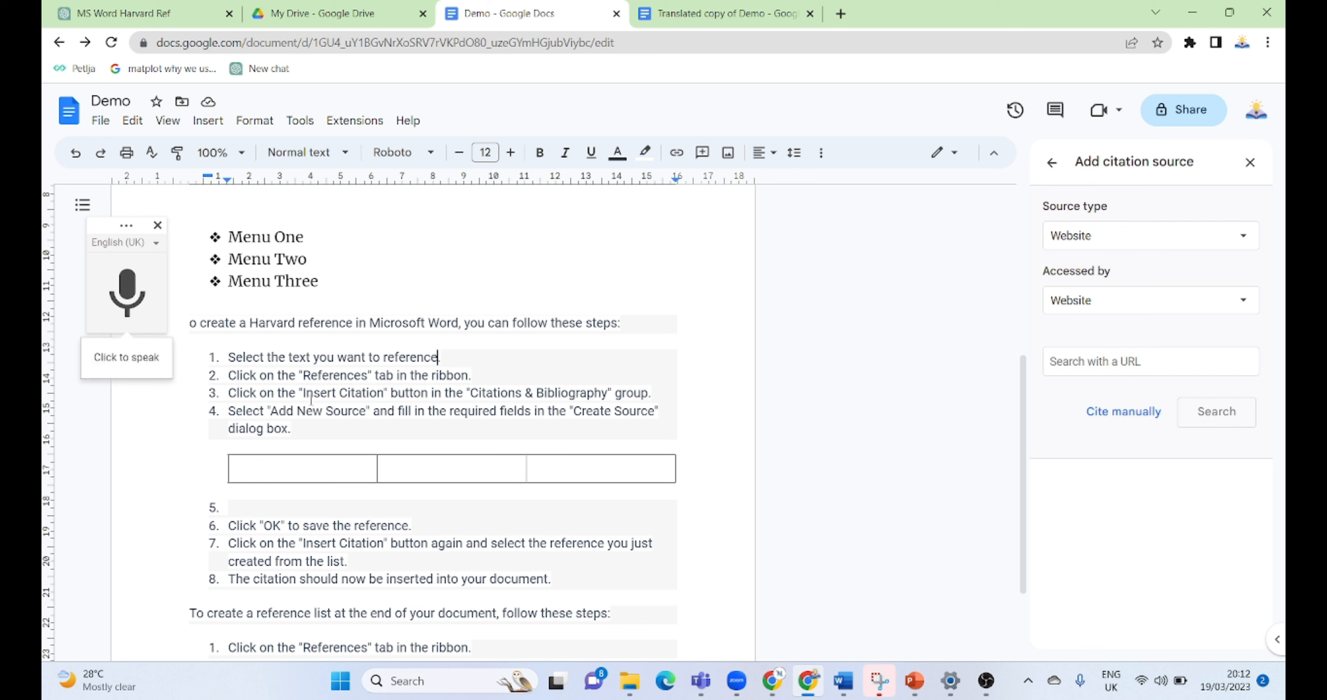
{"action": "left_click", "coordinate": [321, 305]}
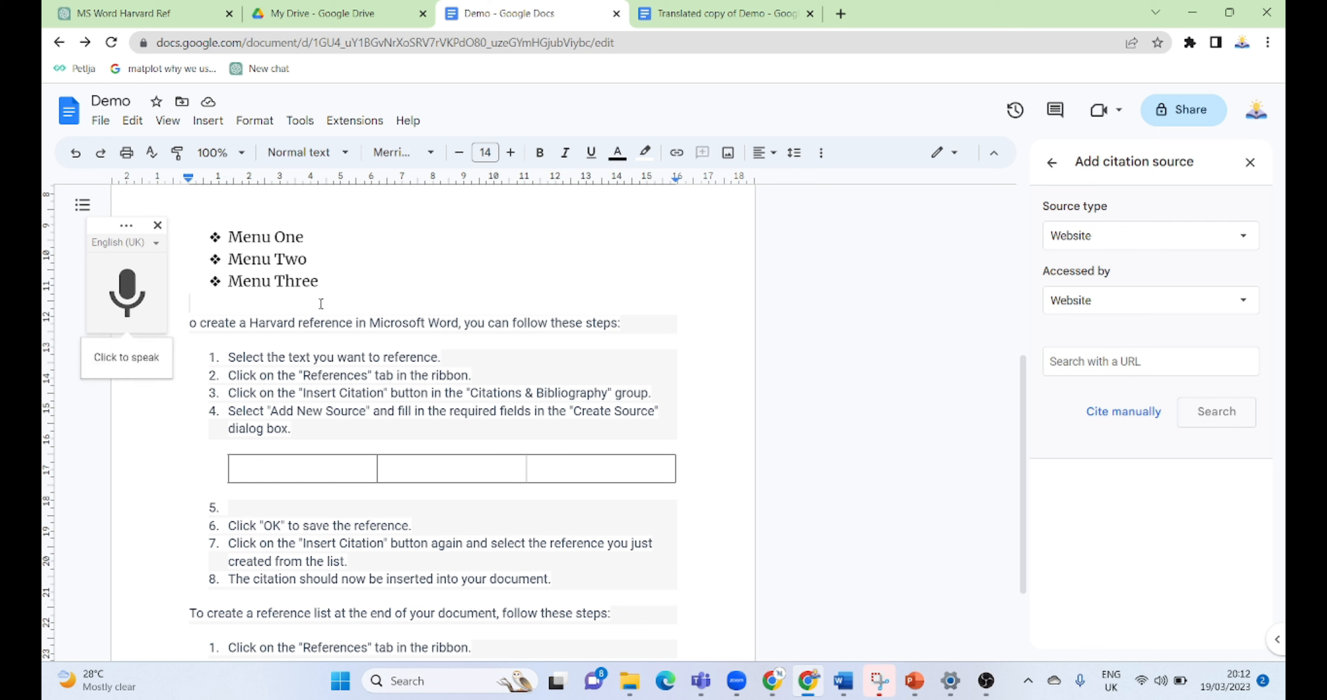
{"action": "left_click", "coordinate": [128, 294]}
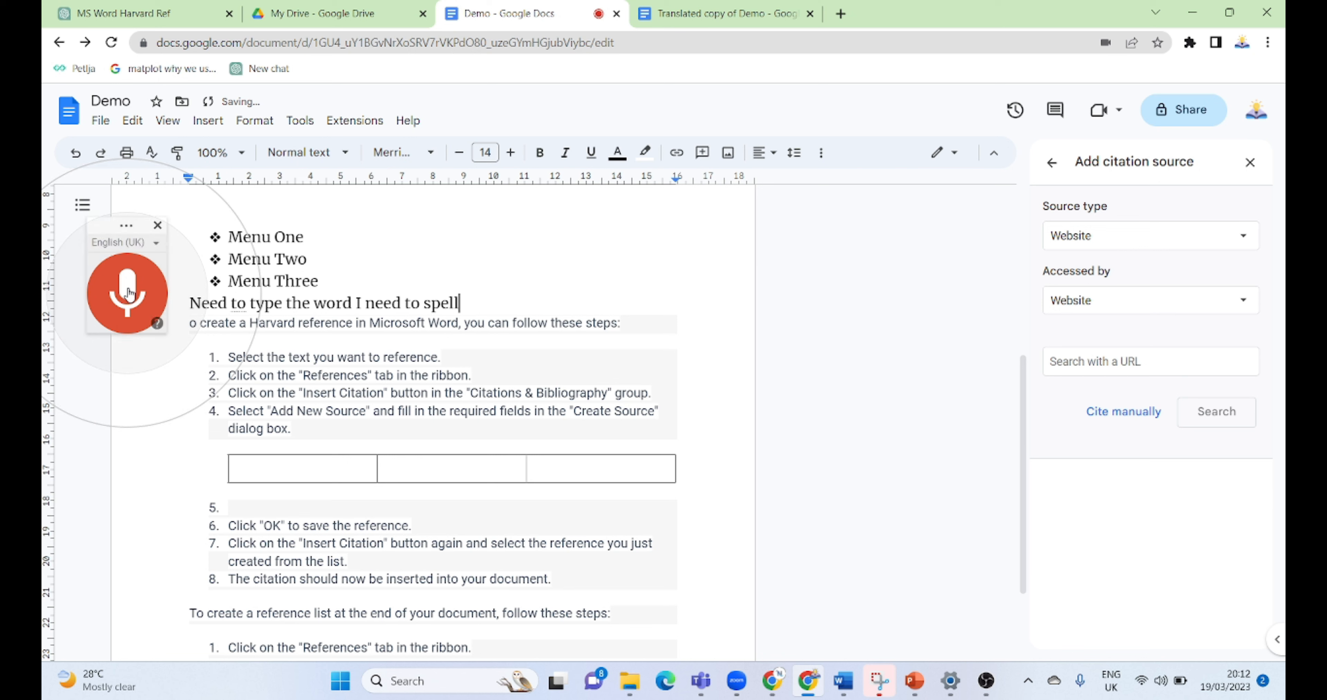
{"action": "left_click", "coordinate": [129, 293]}
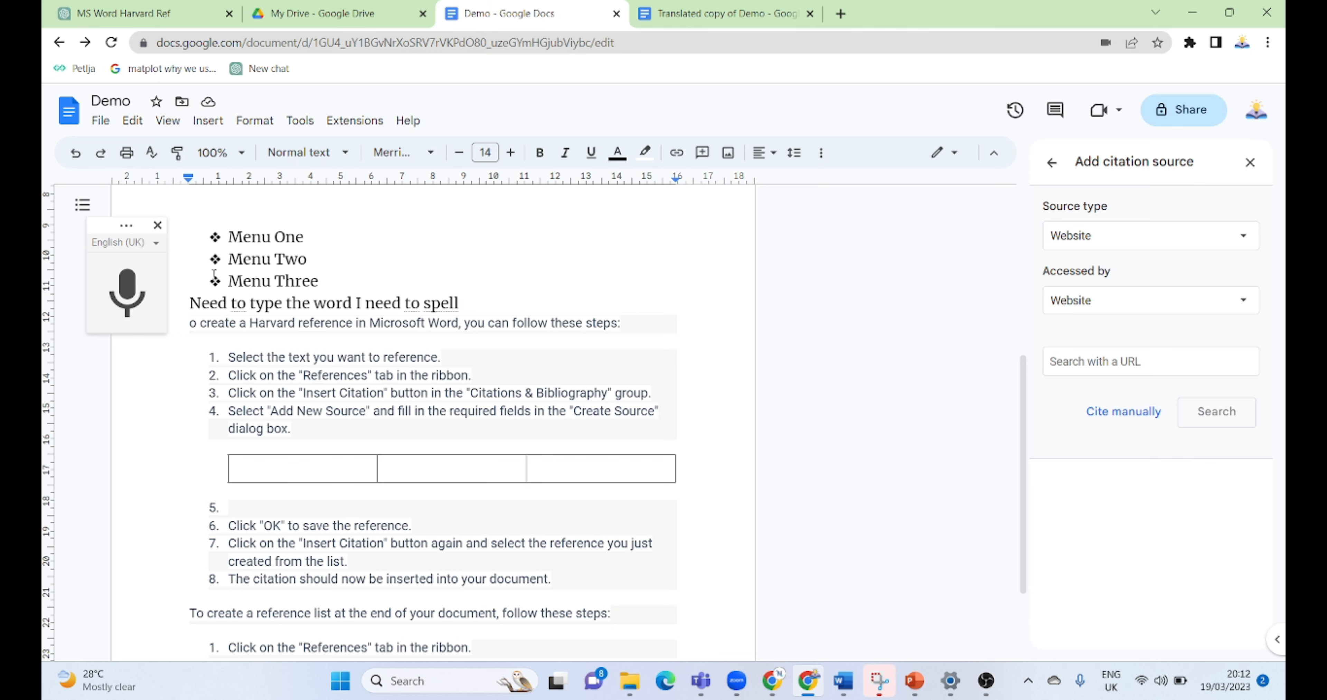
View the document's notification settings for comments and edits and close them without changes.
{"action": "left_click", "coordinate": [308, 124]}
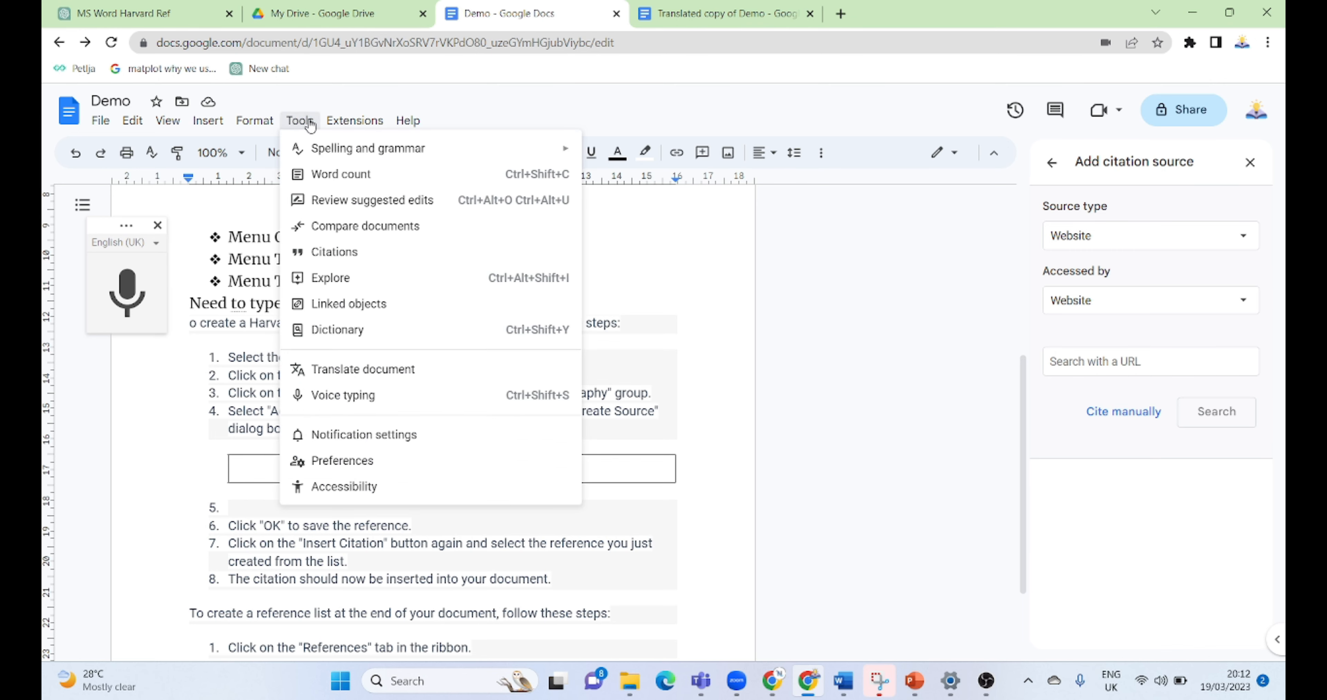
{"action": "left_click", "coordinate": [332, 438]}
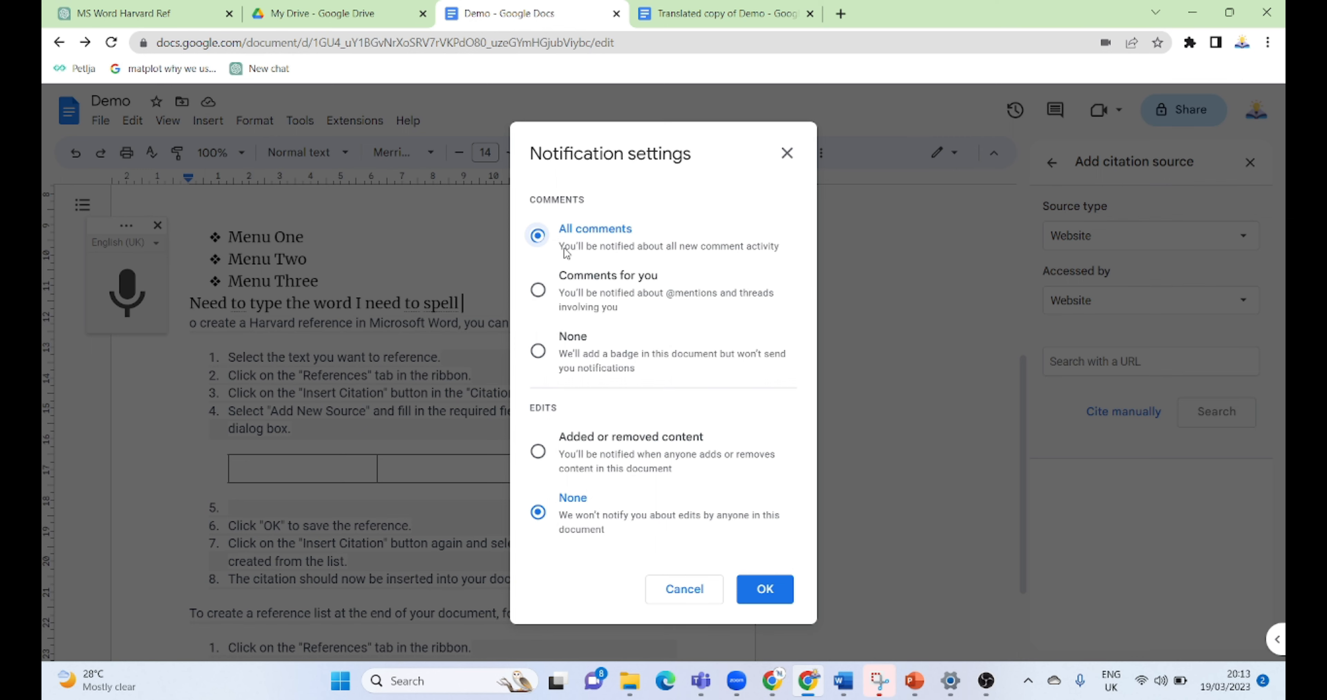
{"action": "left_click", "coordinate": [788, 154]}
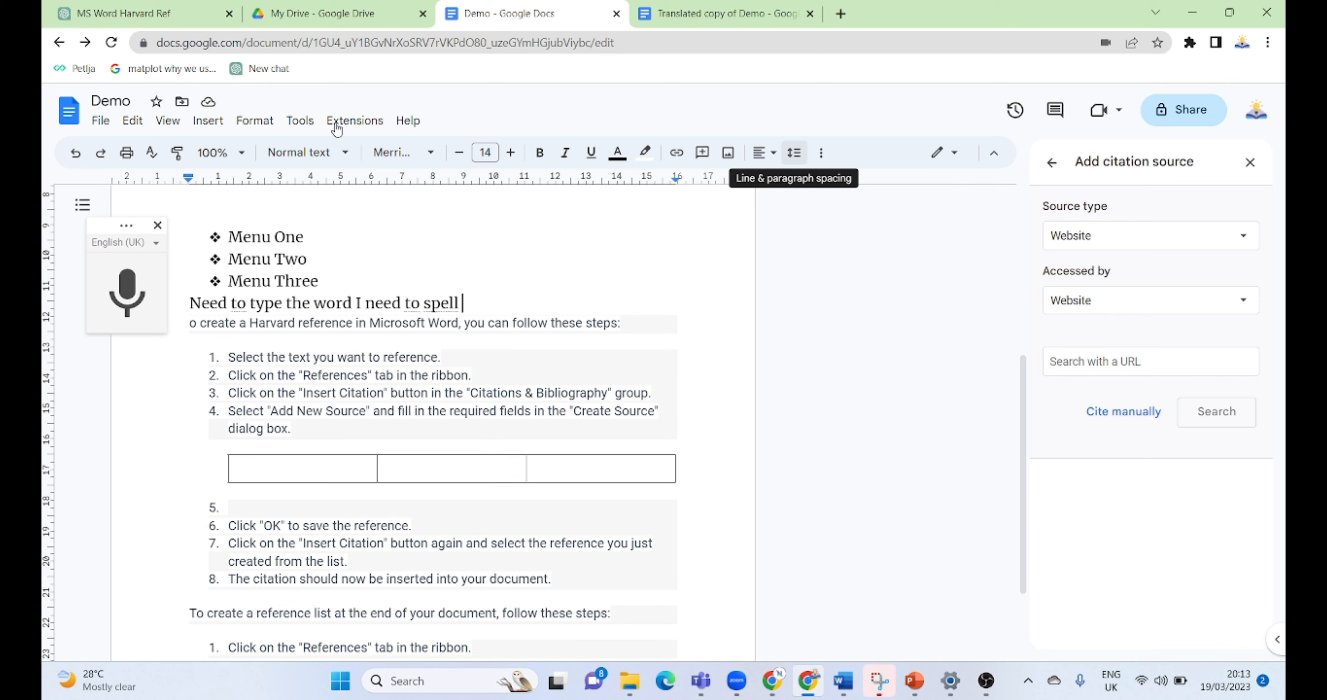
View the general preferences for automatic corrections and detection and leave them without changes.
{"action": "left_click", "coordinate": [301, 122]}
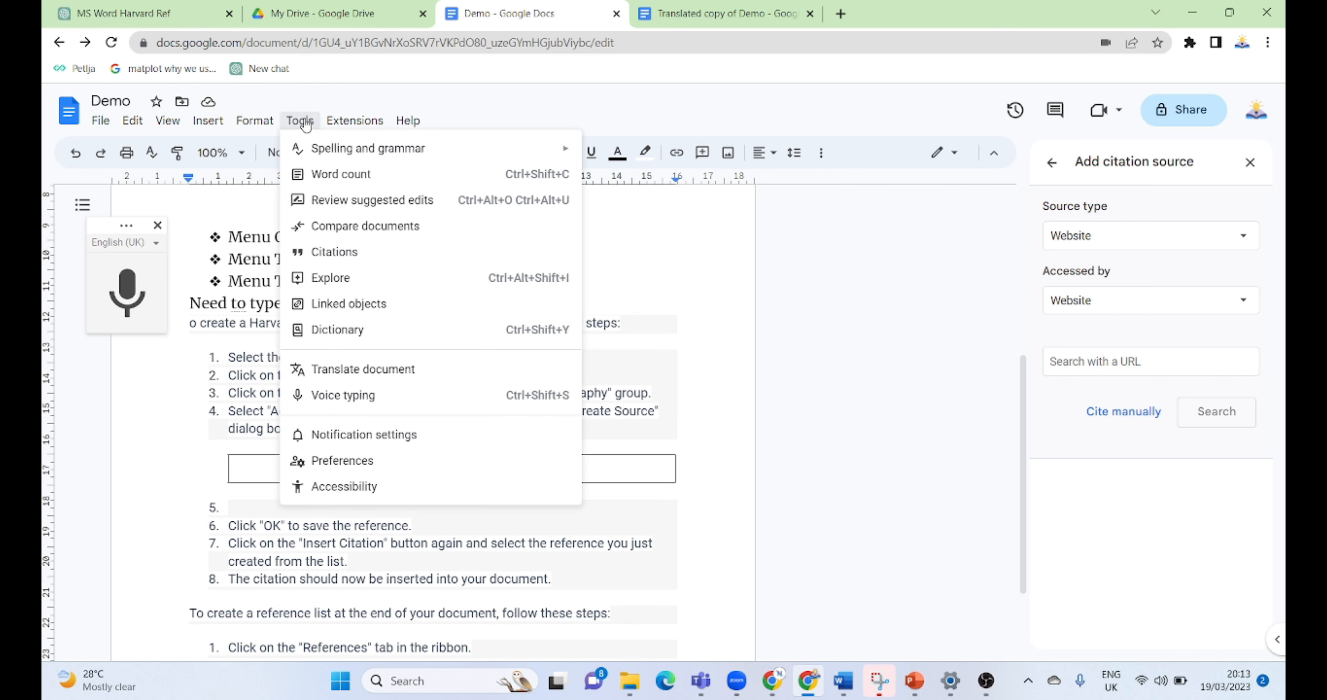
{"action": "left_click", "coordinate": [343, 467]}
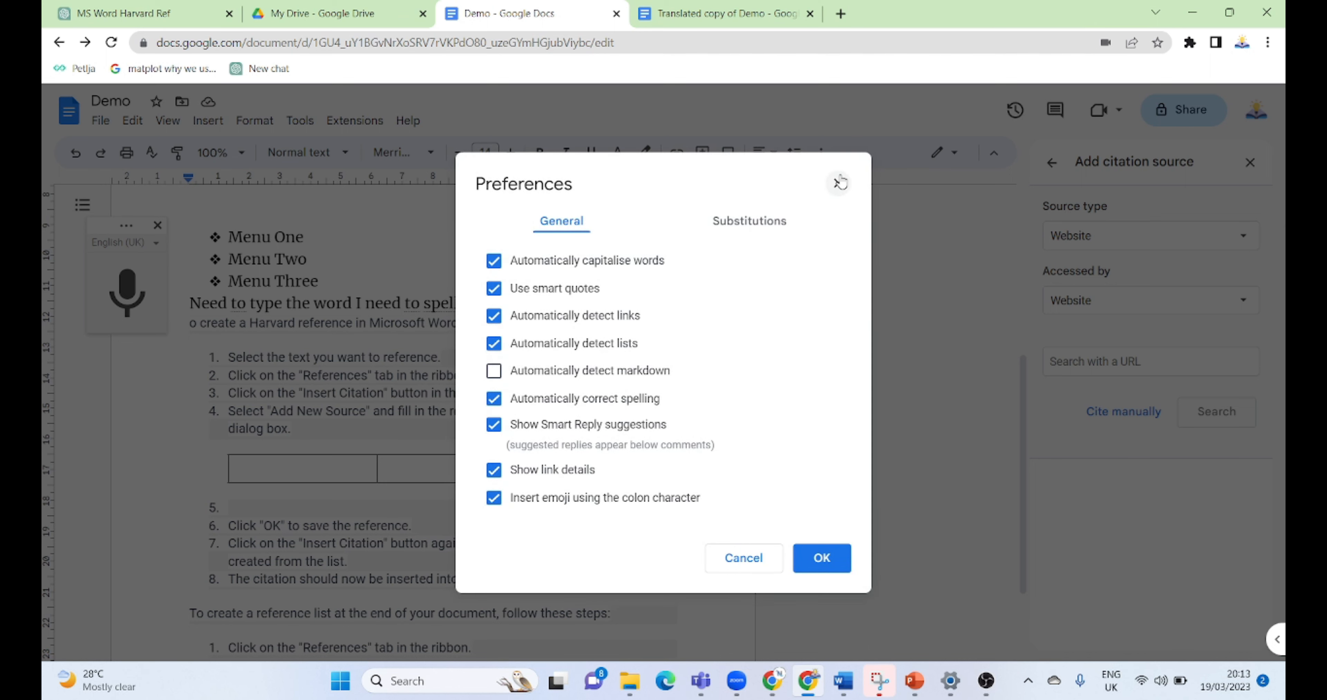
{"action": "key", "text": "Escape"}
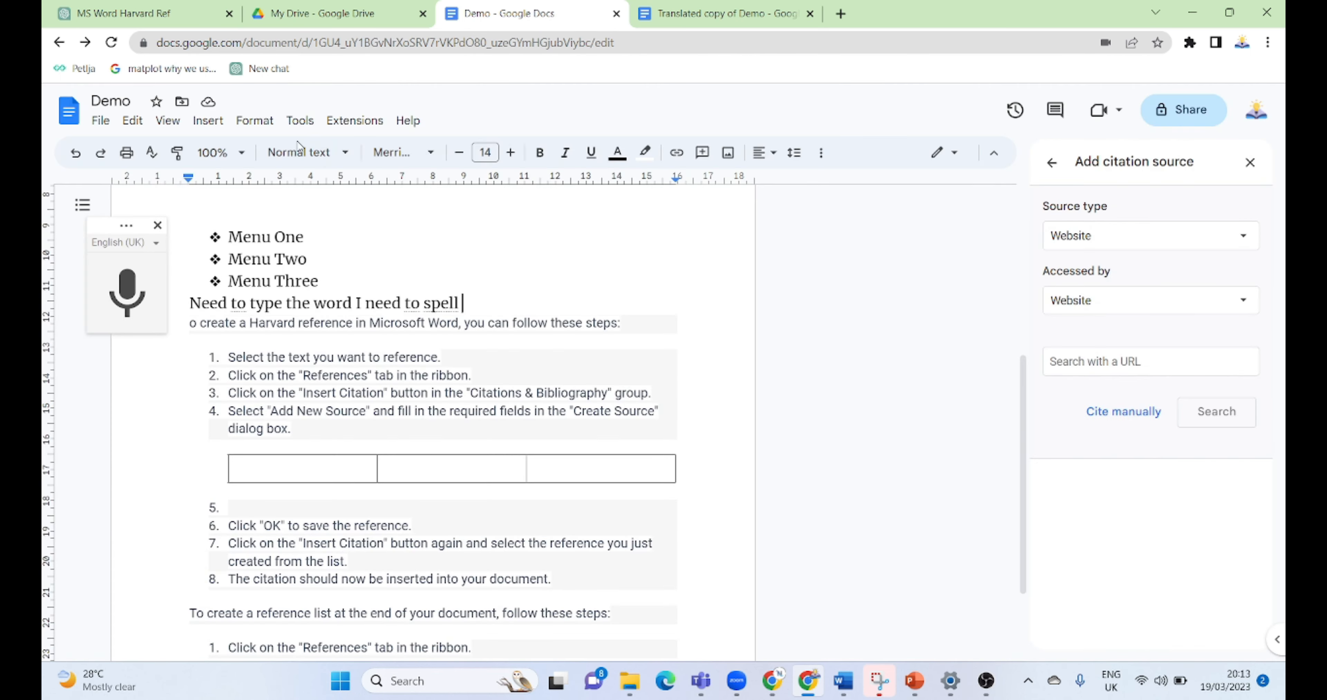
View the accessibility settings for screen reader and magnifier support and cancel without changes.
{"action": "left_click", "coordinate": [294, 122]}
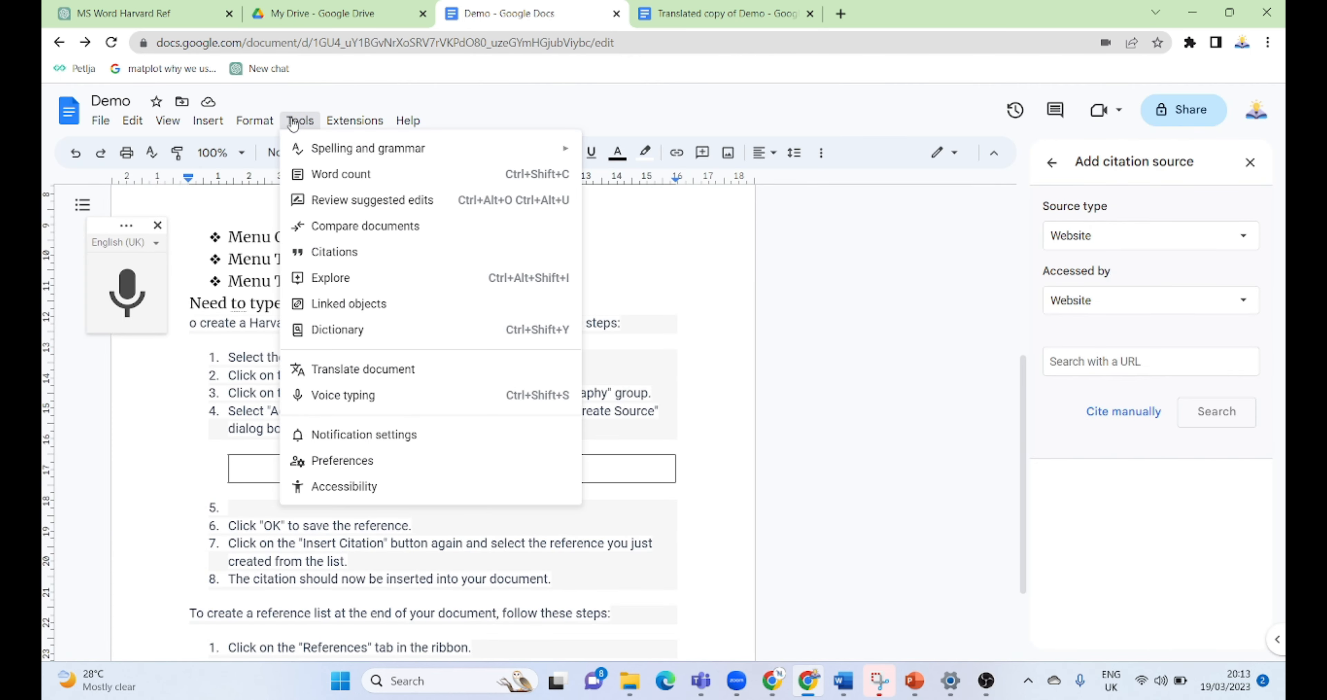
{"action": "left_click", "coordinate": [332, 488]}
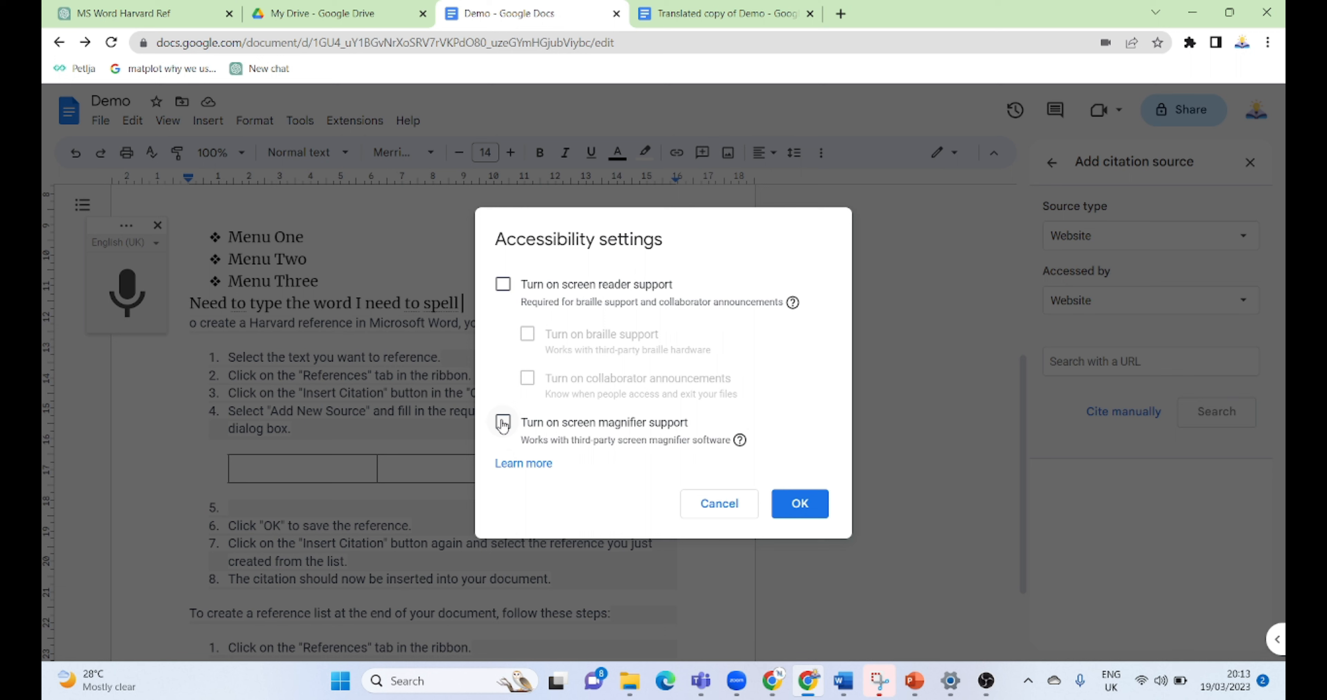
{"action": "left_click", "coordinate": [720, 504]}
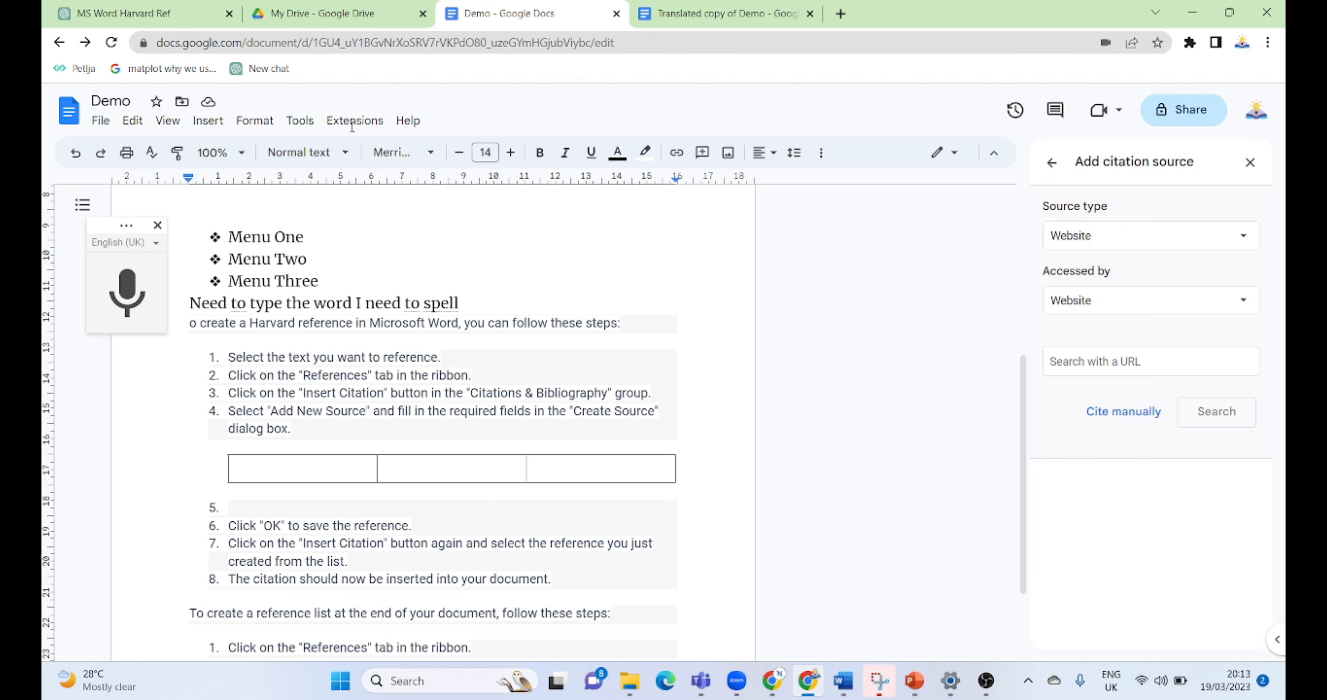
{"action": "left_click", "coordinate": [374, 128]}
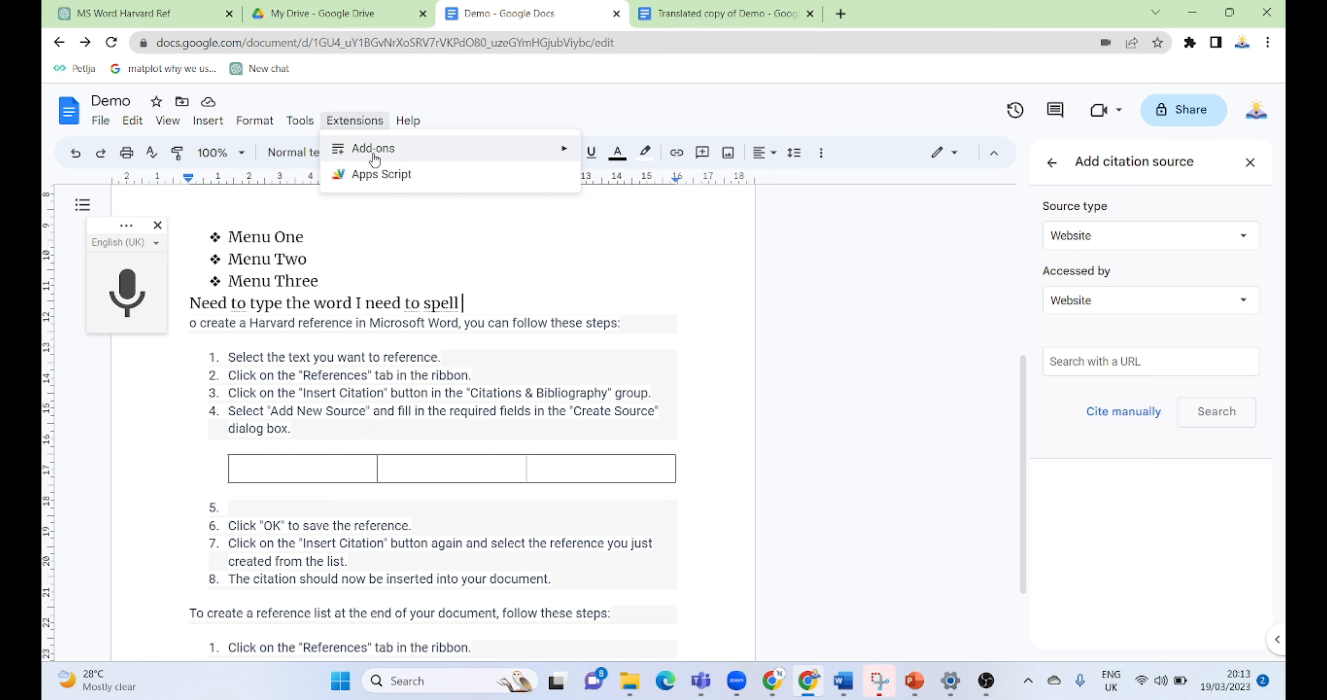
{"action": "mouse_move", "coordinate": [375, 159]}
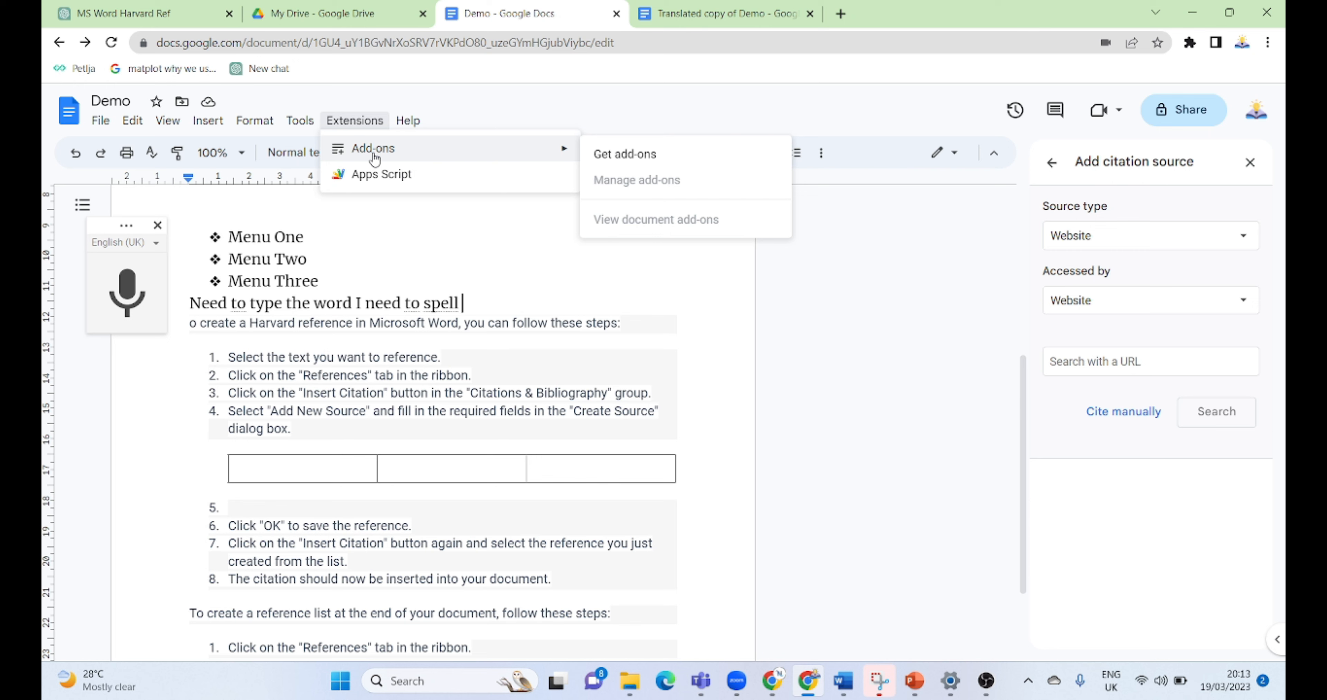
{"action": "mouse_move", "coordinate": [420, 126]}
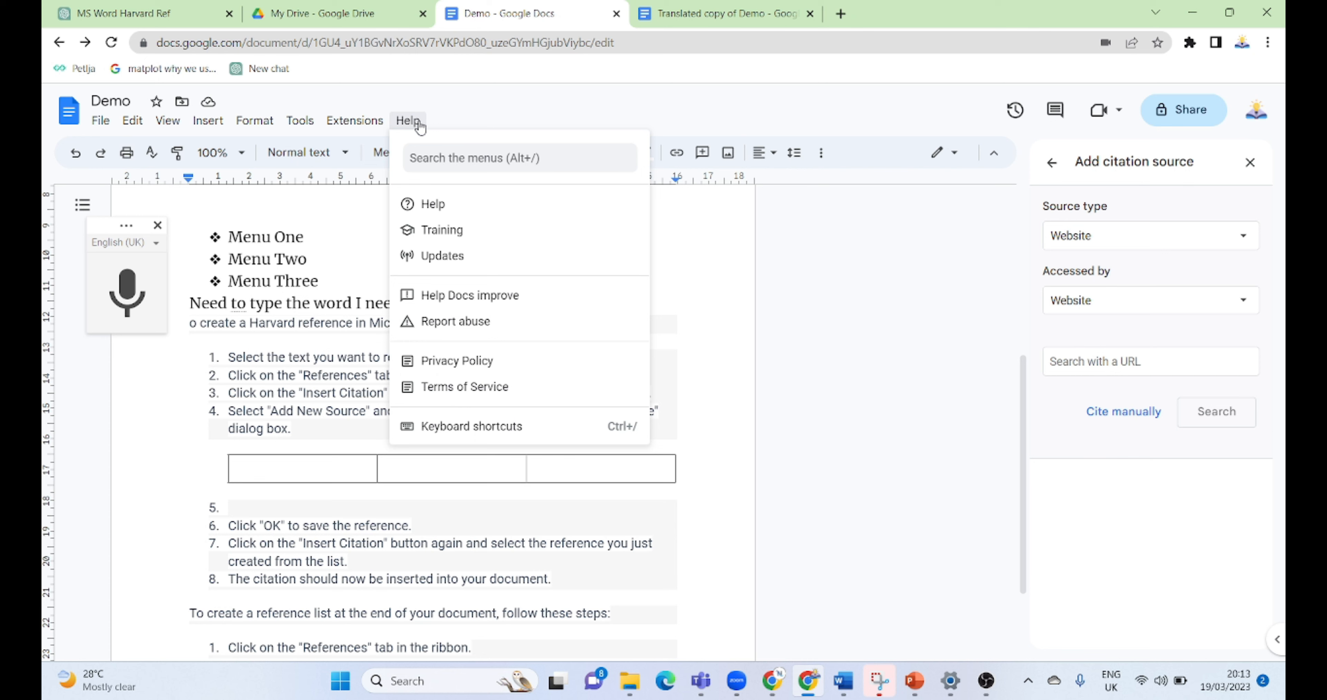
View the emoji reactions available for the dictated line and open the list of all comments in the document.
{"action": "left_click", "coordinate": [740, 318]}
{"action": "left_click", "coordinate": [756, 316]}
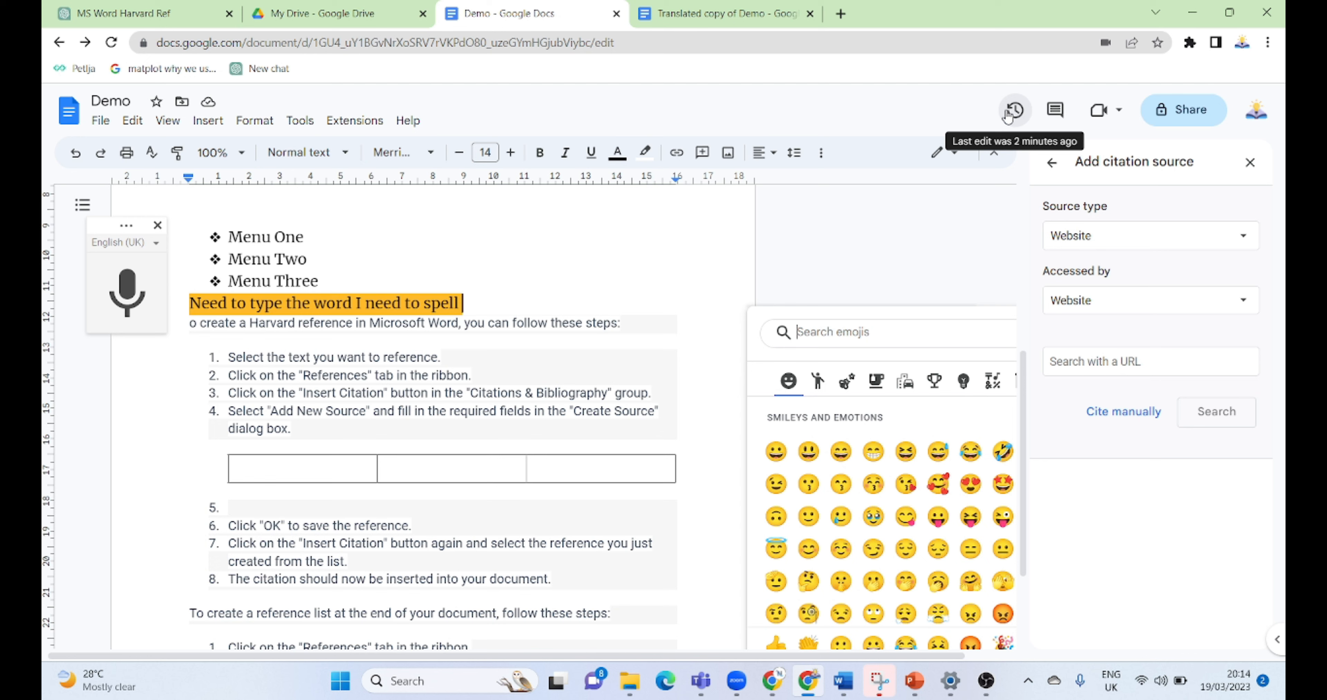
{"action": "left_click", "coordinate": [1057, 113]}
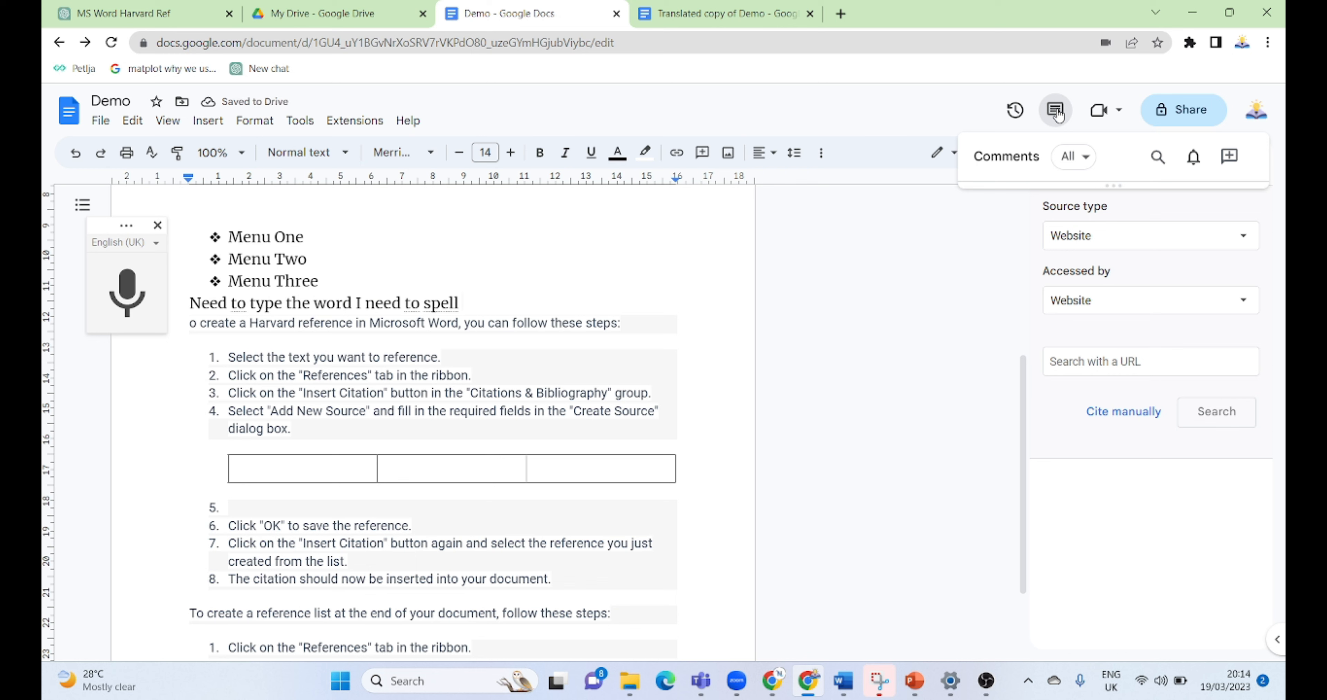
View the options for joining or starting a meeting from the document and close them without starting one.
{"action": "left_click", "coordinate": [1113, 123]}
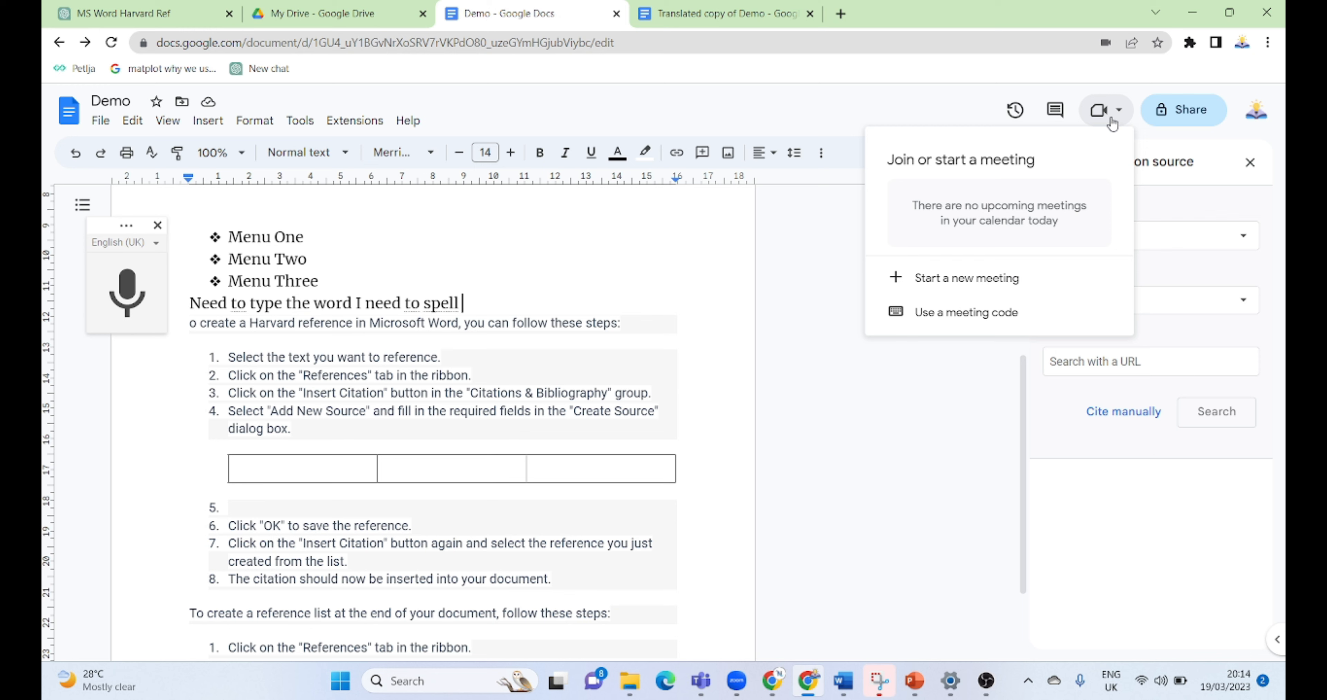
{"action": "left_click", "coordinate": [1112, 124]}
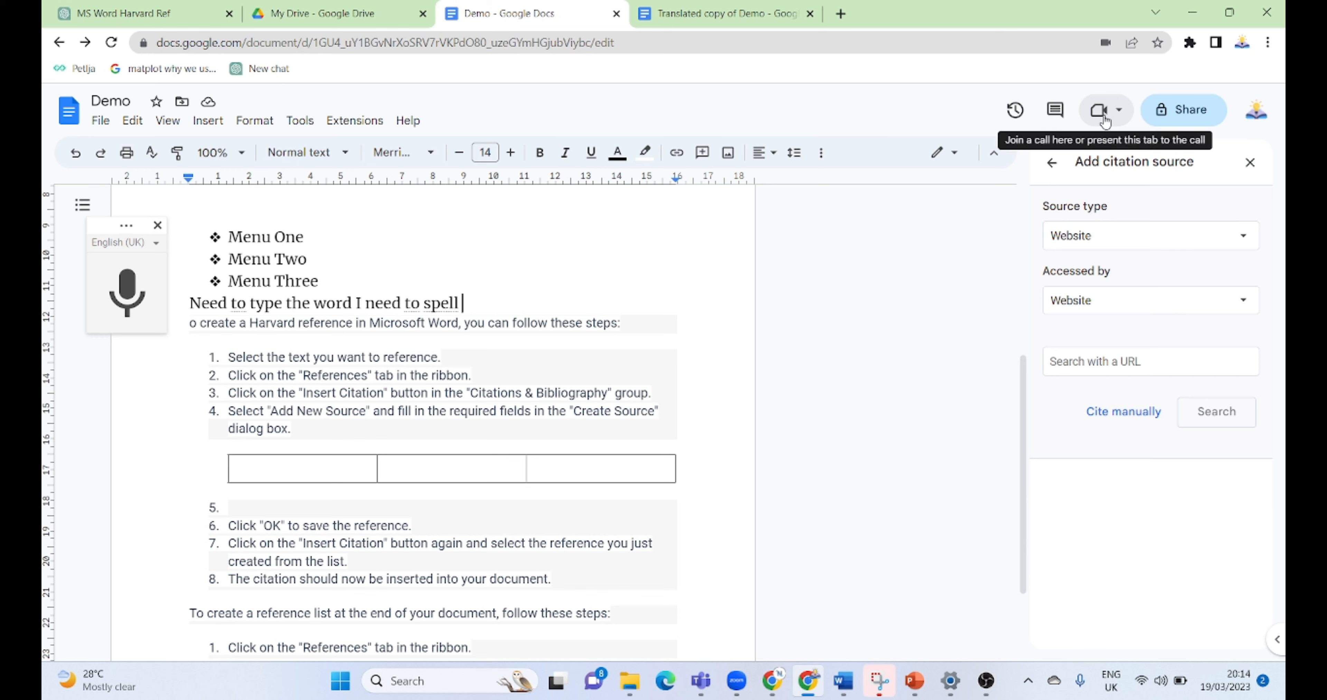
{"action": "left_click", "coordinate": [1116, 122]}
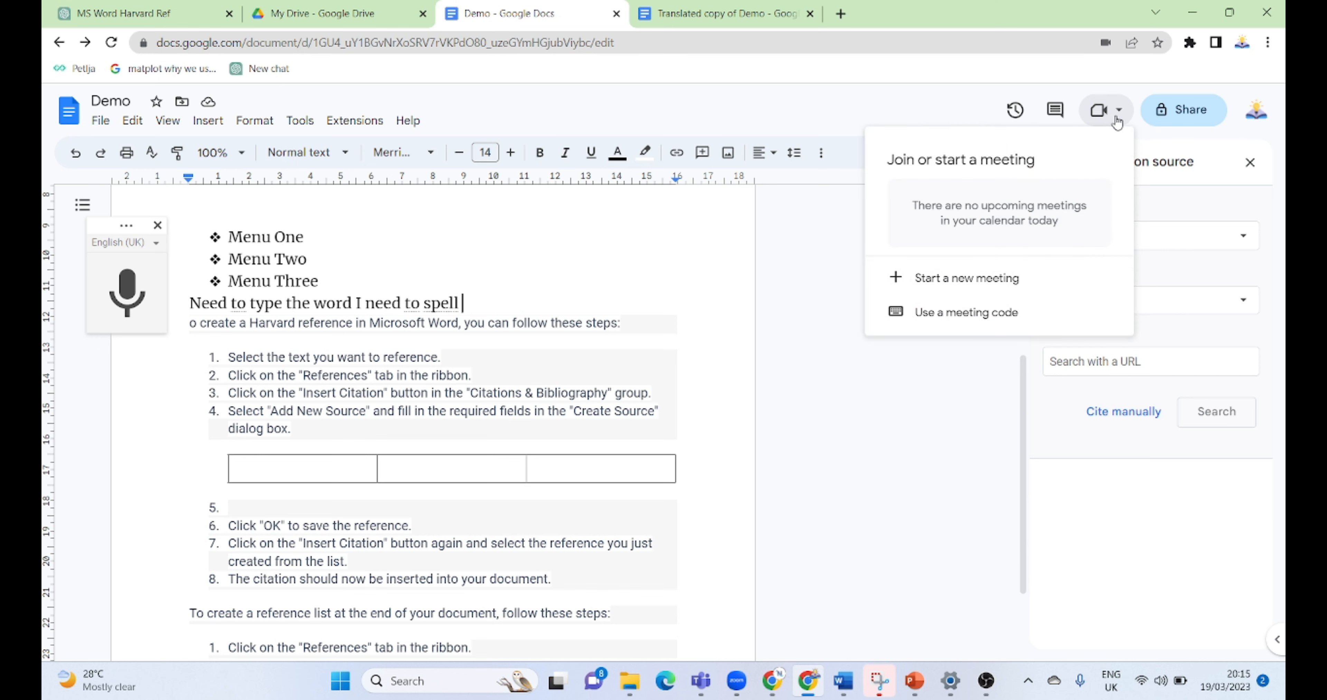
{"action": "left_click", "coordinate": [928, 441]}
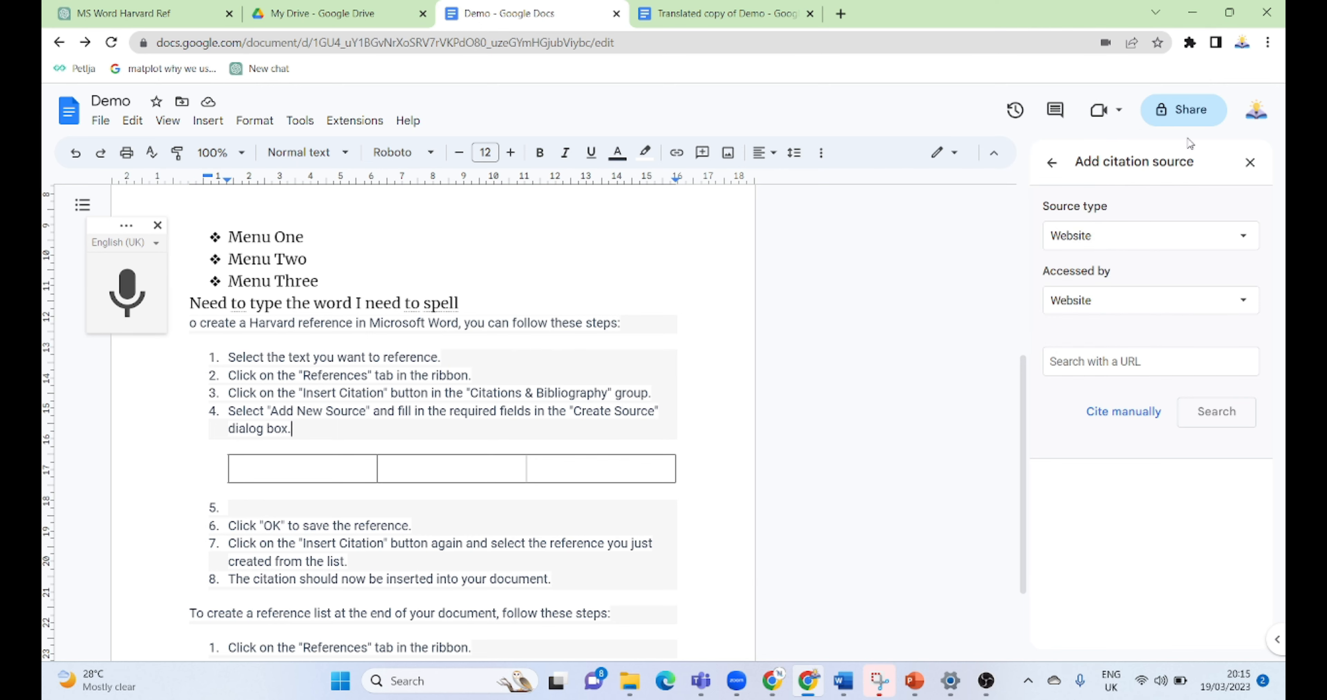
Prepare a share invitation giving a suggested contact Editor access to the document, with the message "pls check".
{"action": "left_click", "coordinate": [1179, 117]}
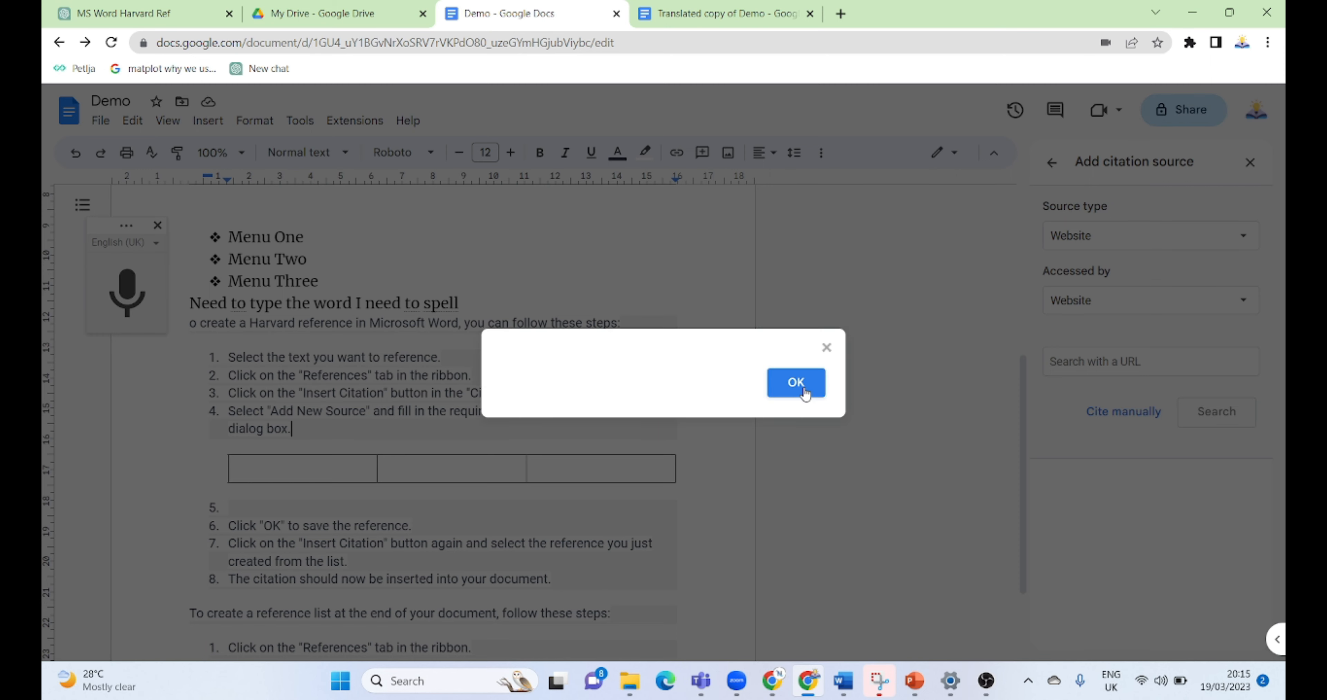
{"action": "left_click", "coordinate": [805, 394]}
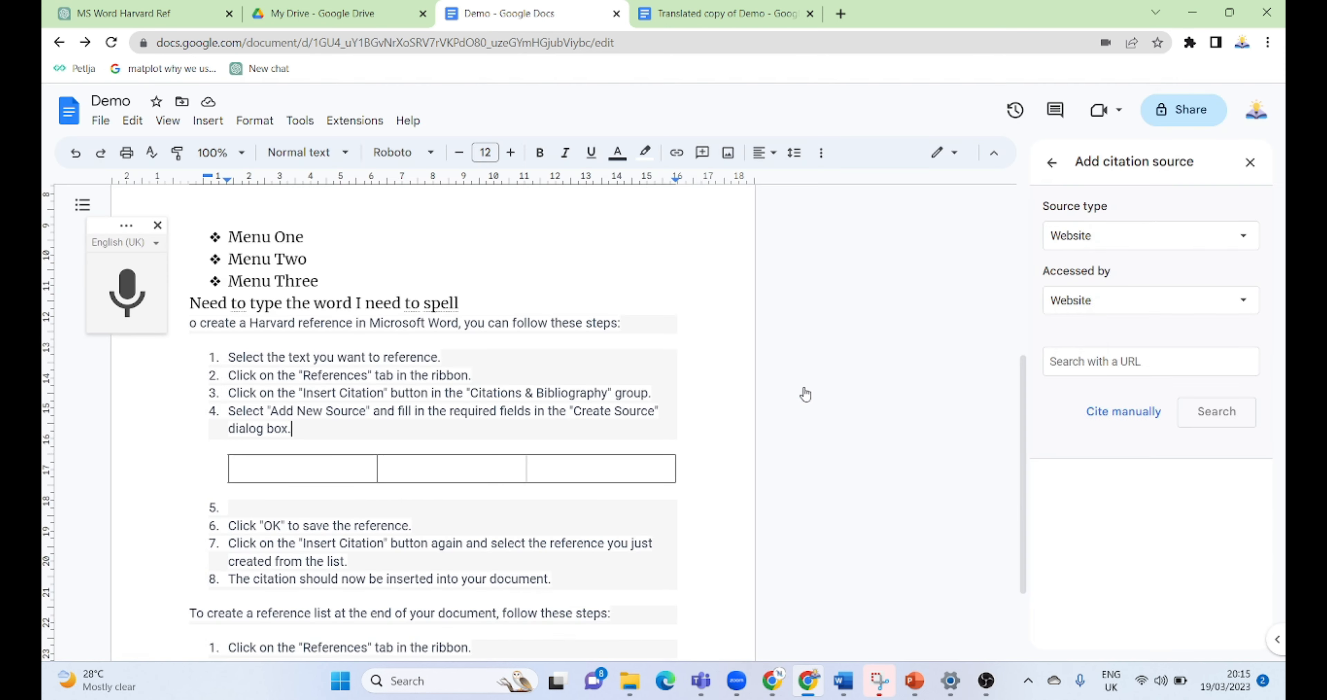
{"action": "left_click", "coordinate": [1175, 116]}
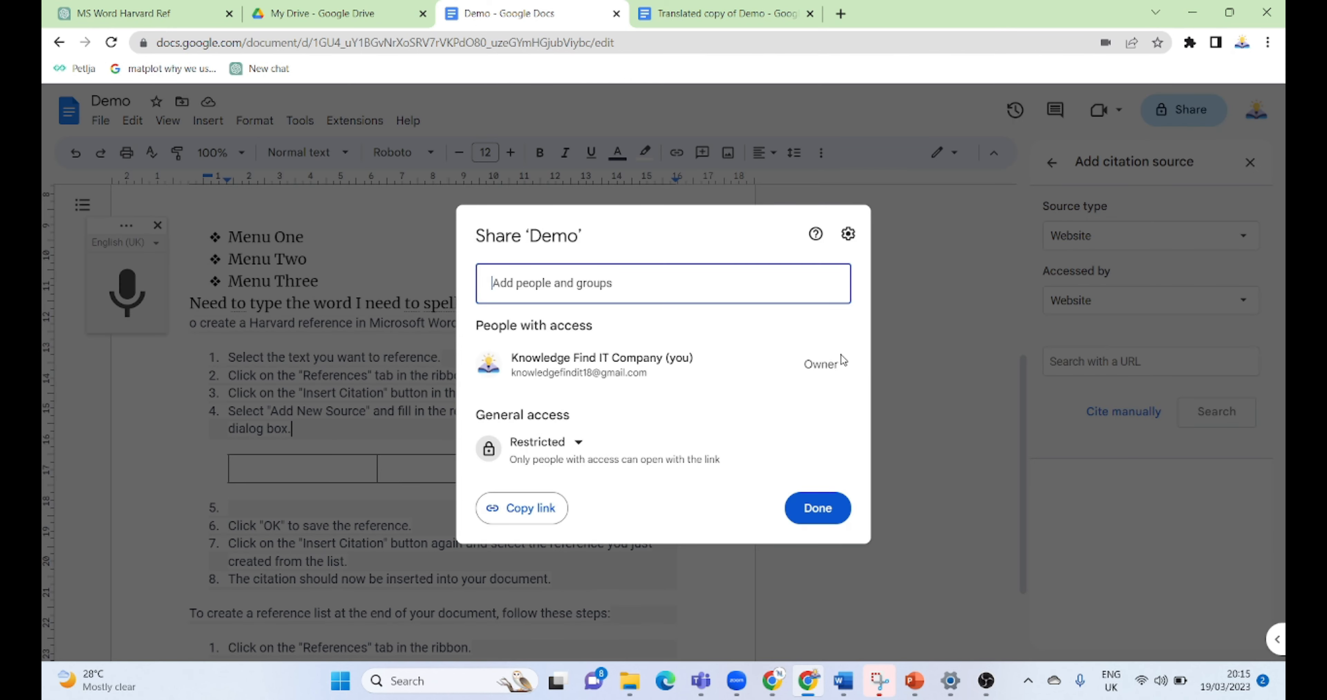
{"action": "left_click", "coordinate": [729, 284]}
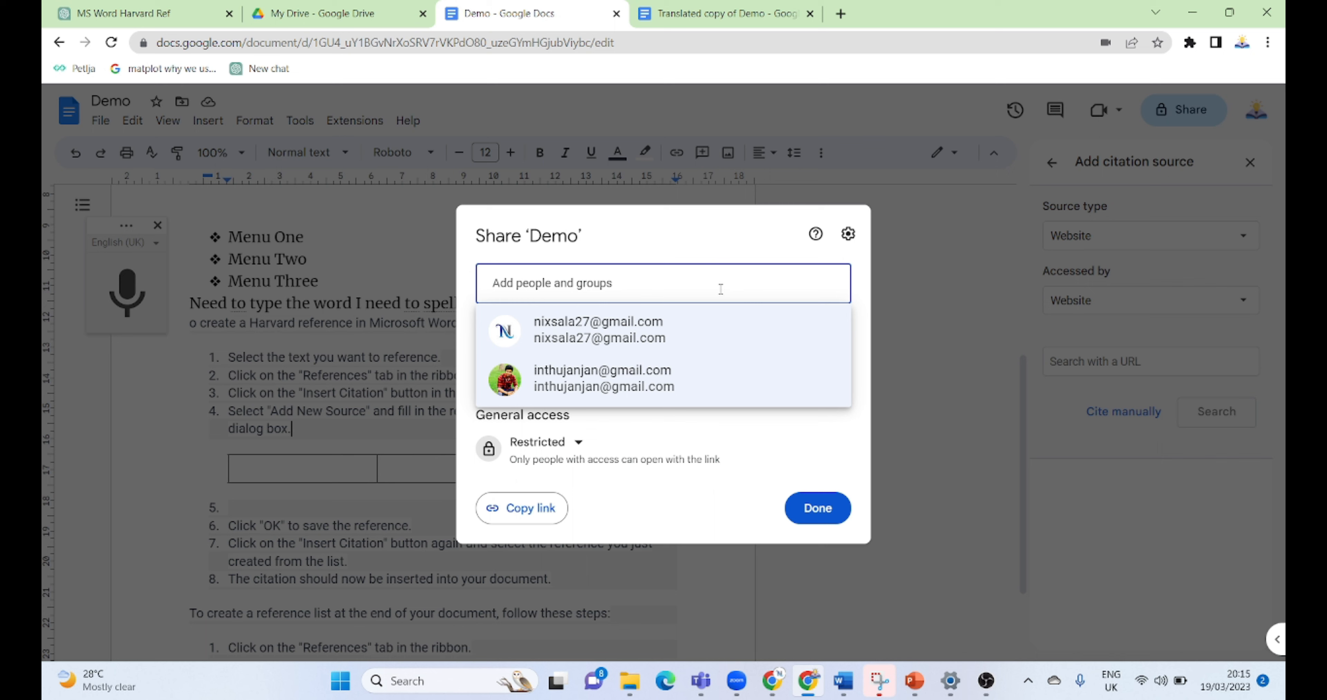
{"action": "left_click", "coordinate": [604, 337]}
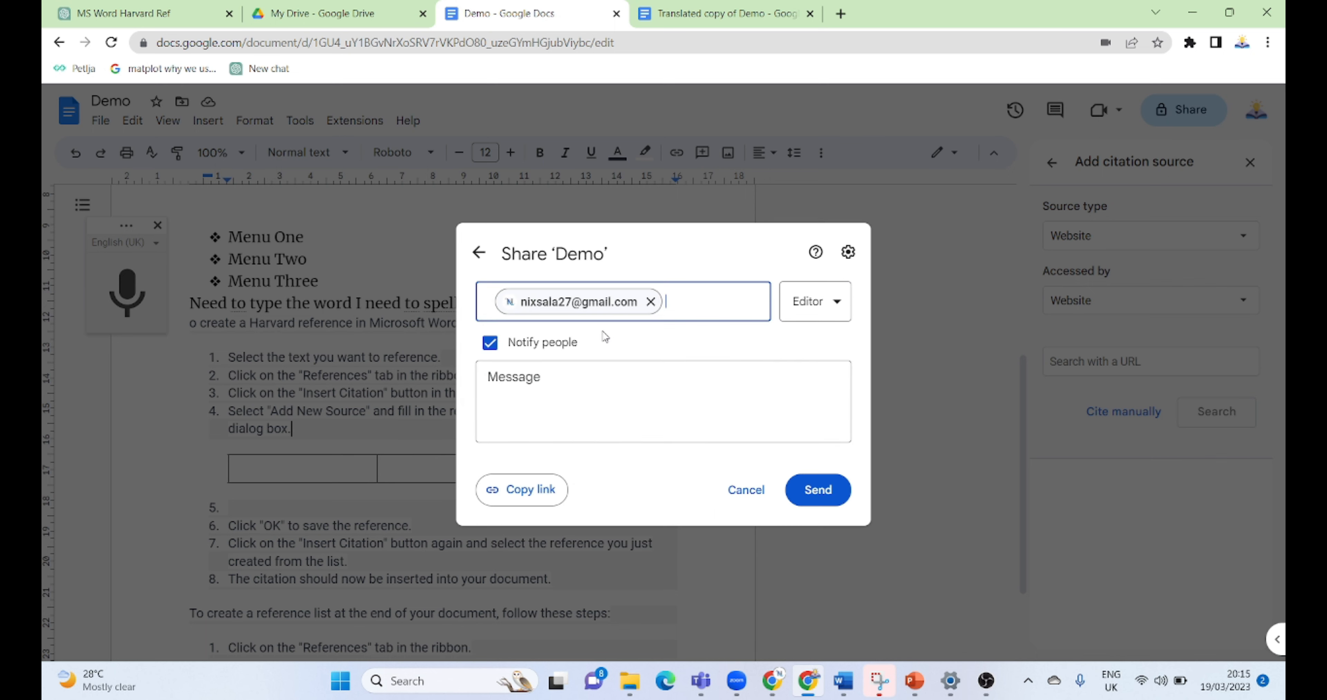
{"action": "left_click", "coordinate": [540, 392]}
{"action": "type", "text": "pl"}
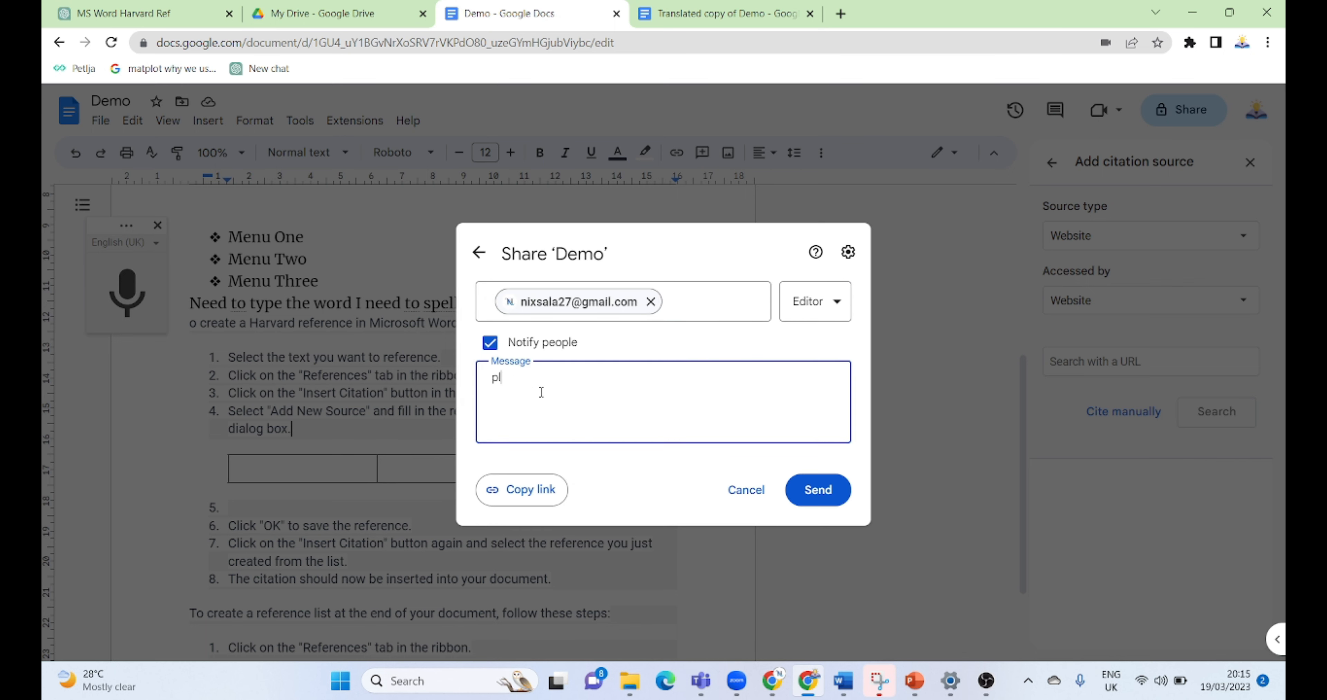
{"action": "type", "text": "s check"}
Copy the document's sharing link, replace the invitation message with it, and cancel the invitation without sending.
{"action": "left_click", "coordinate": [516, 492]}
{"action": "triple_click", "coordinate": [553, 395]}
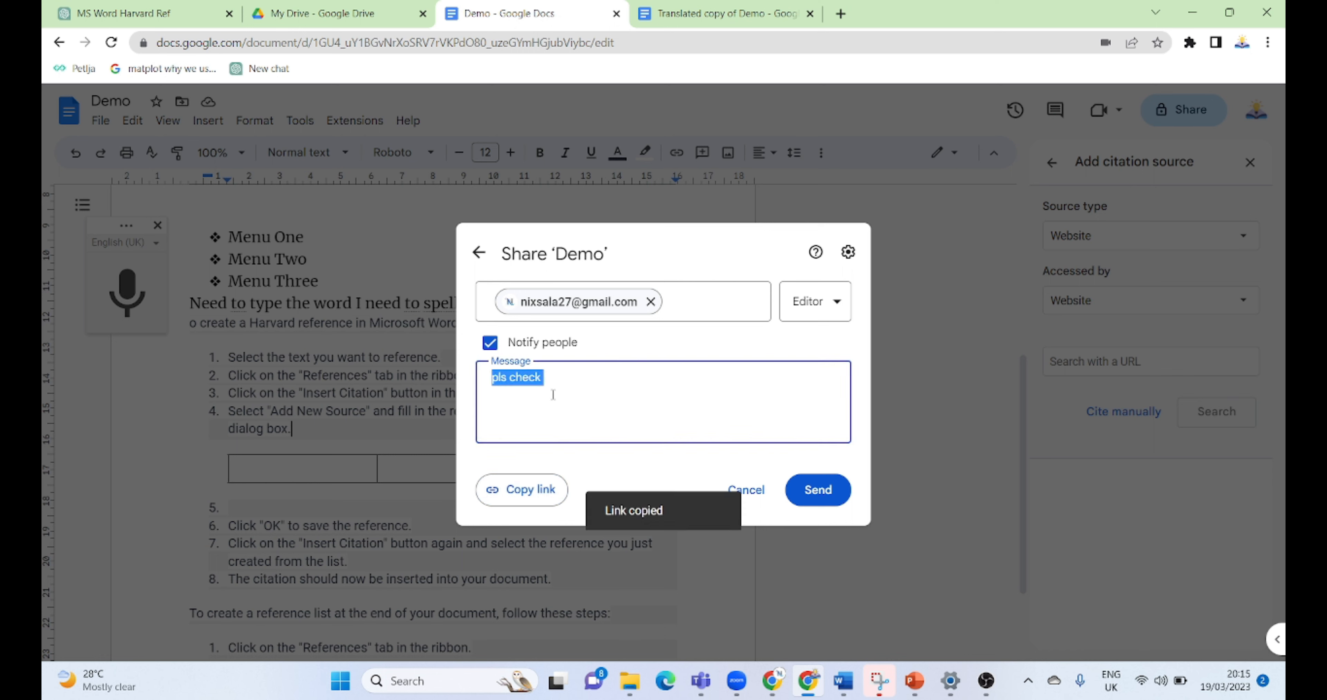
{"action": "key", "text": "BackSpace"}
{"action": "key", "text": "ctrl+v"}
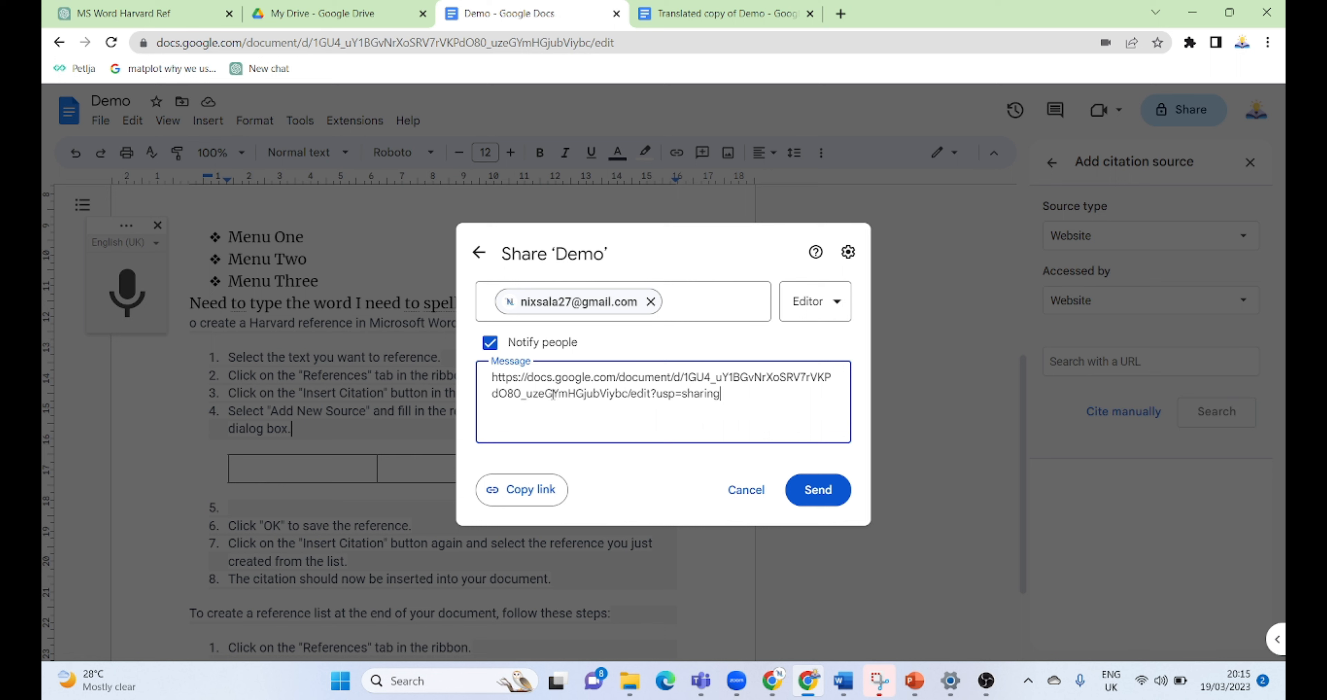
{"action": "left_click", "coordinate": [750, 497]}
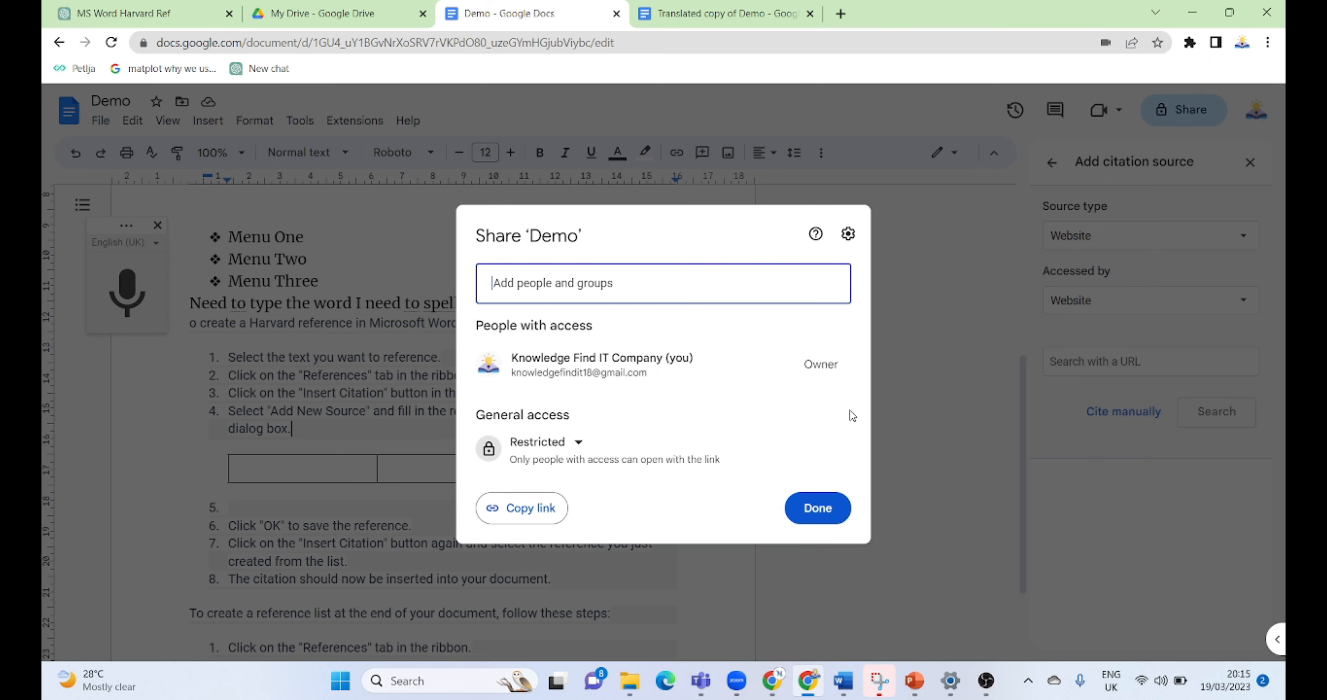
{"action": "left_click", "coordinate": [949, 348]}
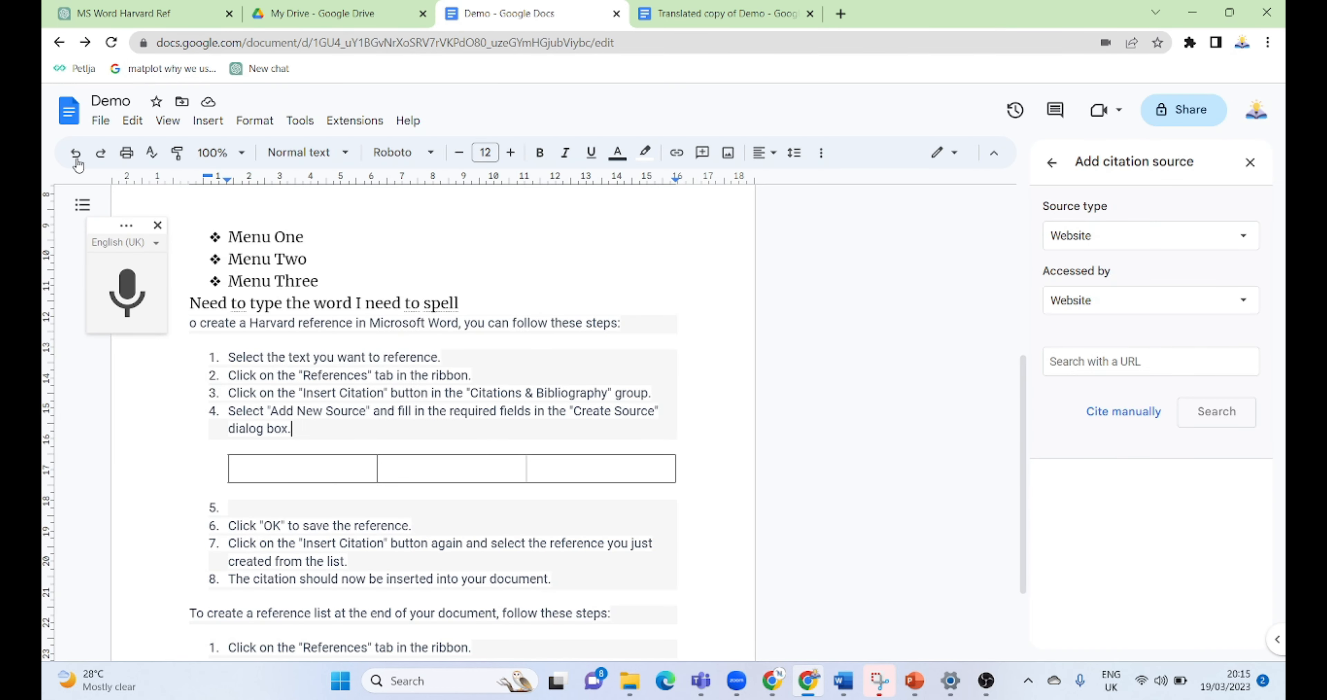
Review the options for creating, sharing and emailing the file, and download the document in Microsoft Word (.docx) format.
{"action": "left_click", "coordinate": [99, 122]}
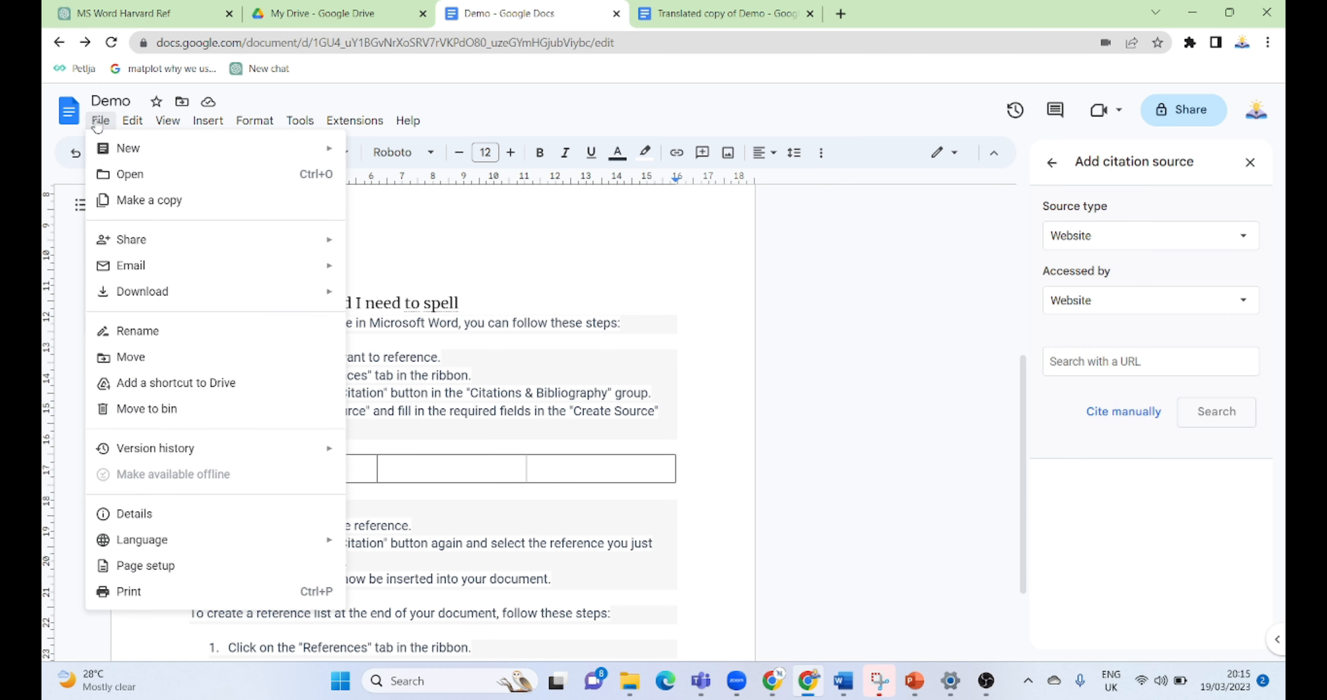
{"action": "mouse_move", "coordinate": [137, 152]}
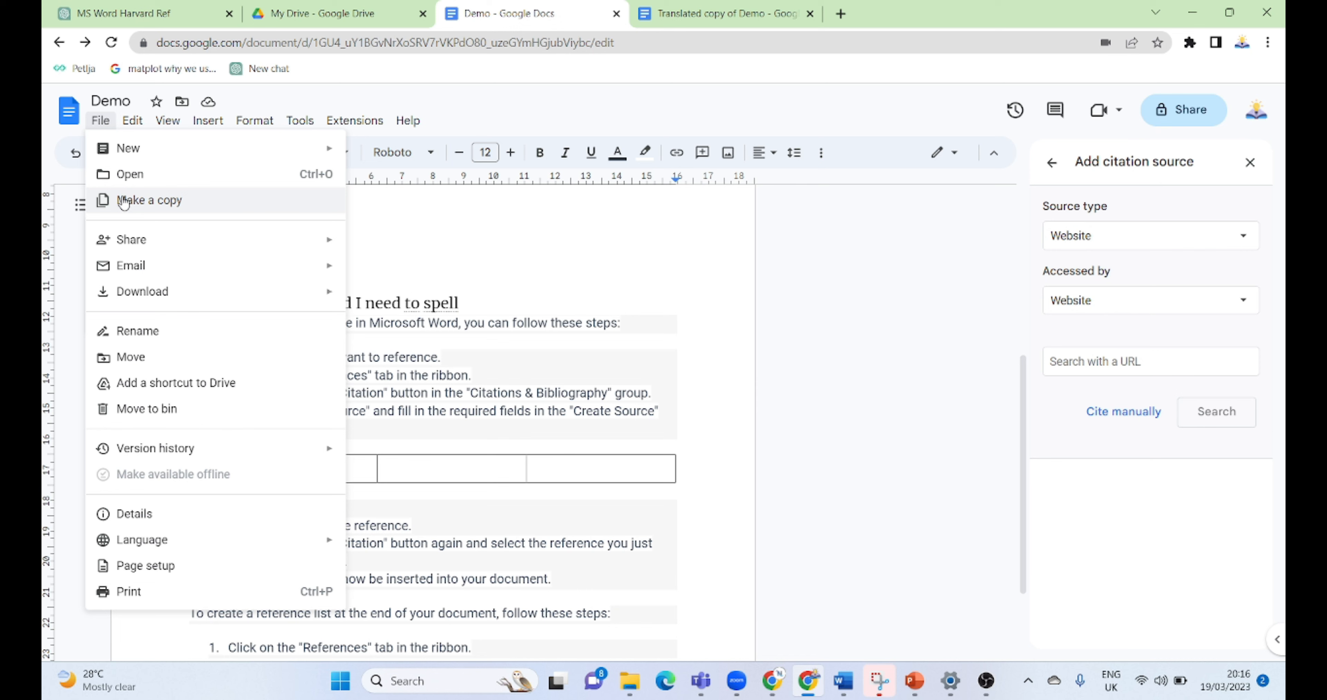
{"action": "mouse_move", "coordinate": [120, 245]}
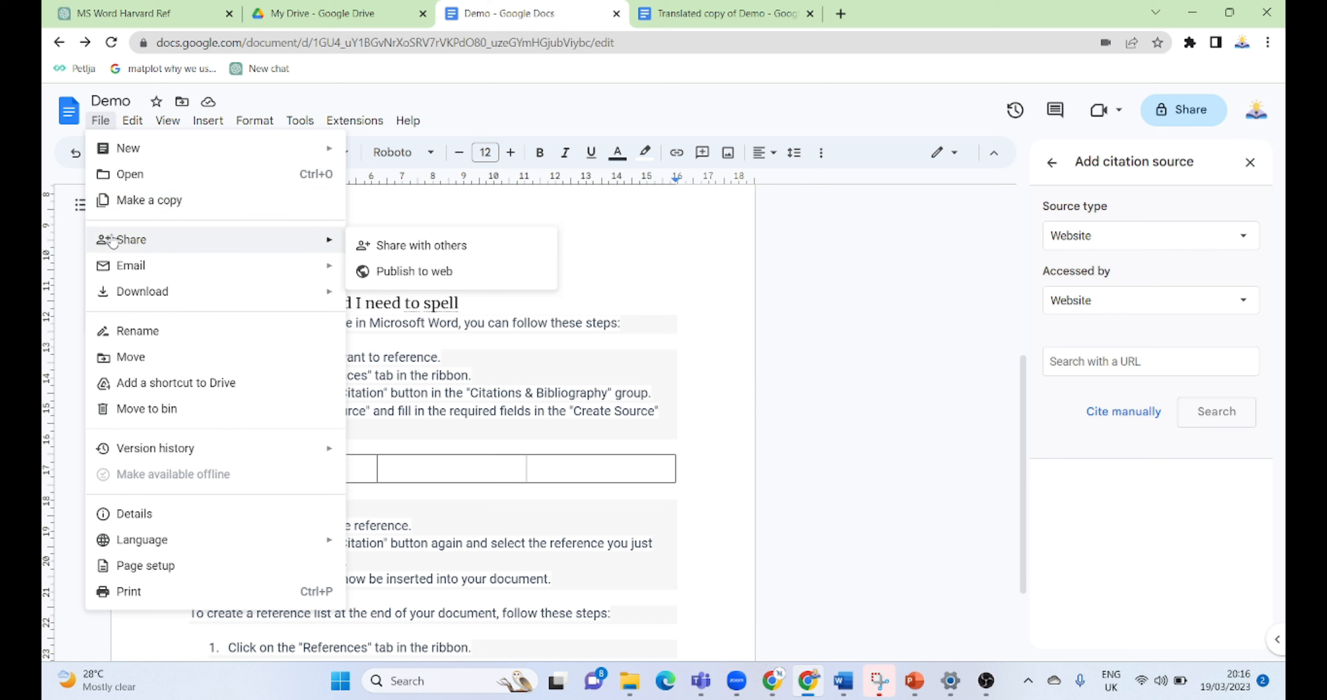
{"action": "mouse_move", "coordinate": [152, 277]}
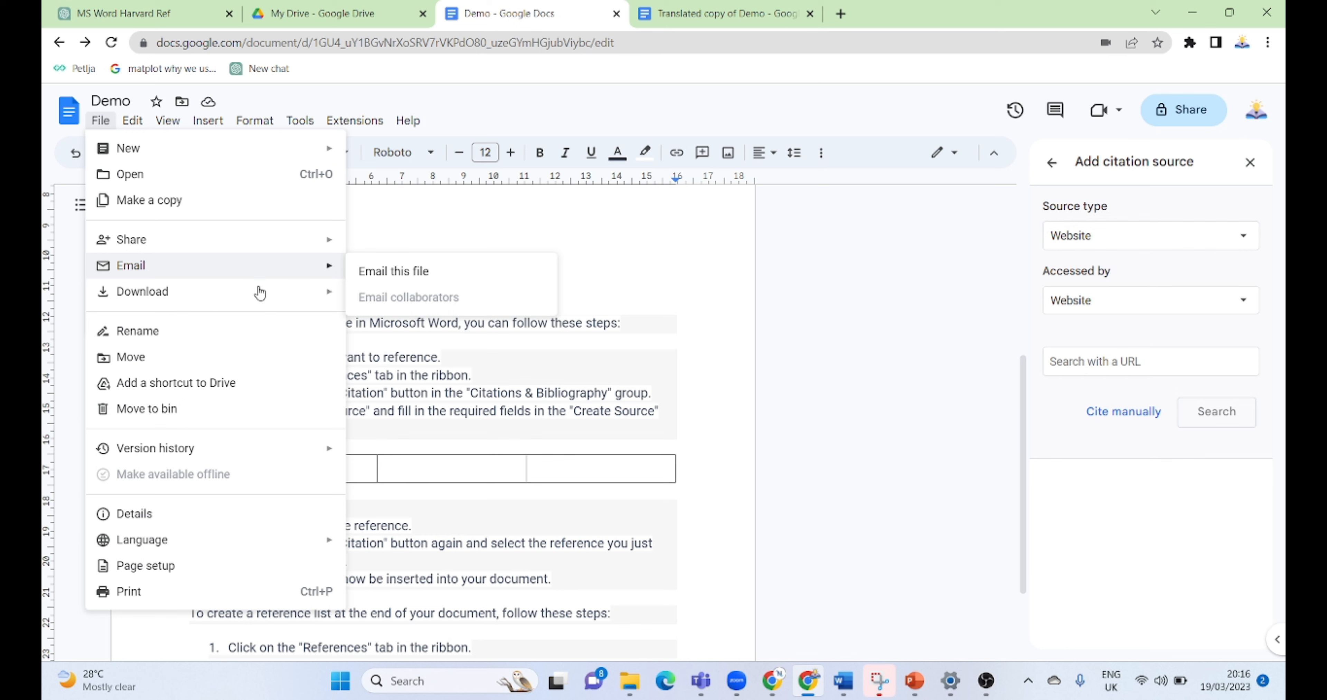
{"action": "mouse_move", "coordinate": [256, 305]}
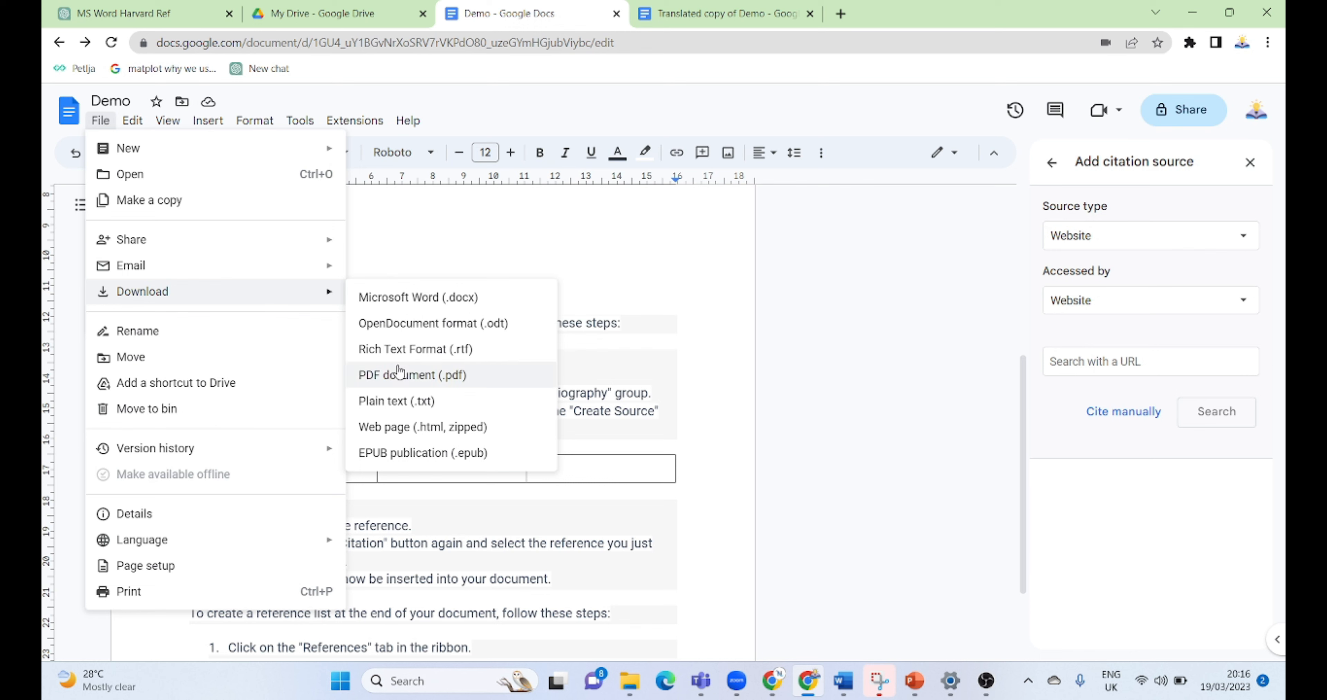
{"action": "left_click", "coordinate": [395, 308]}
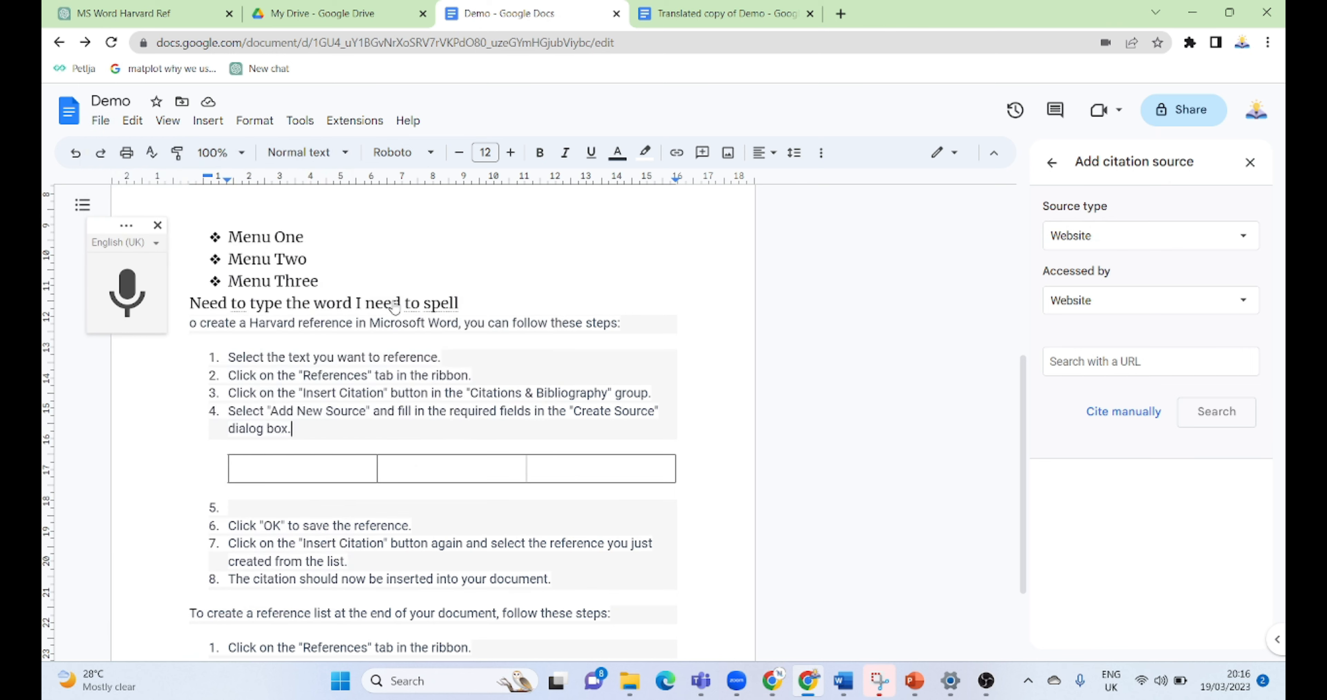
Download the document as a PDF document (.pdf).
{"action": "left_click", "coordinate": [102, 132]}
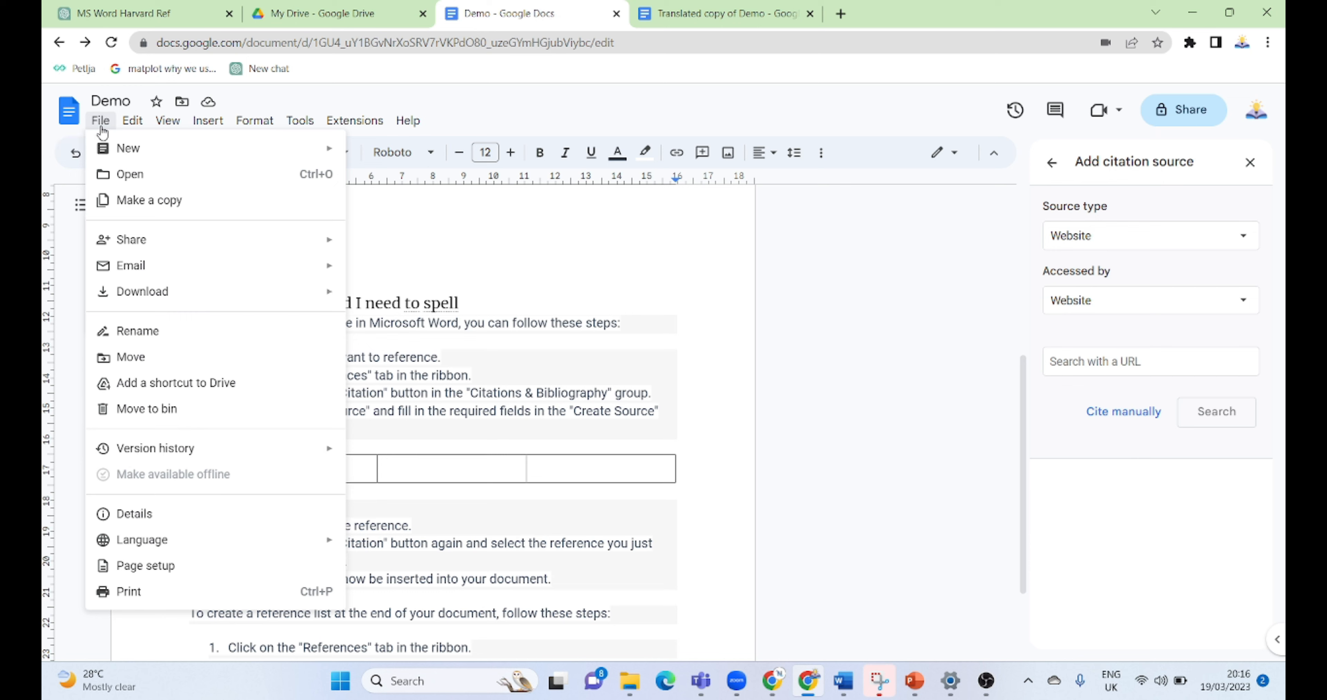
{"action": "mouse_move", "coordinate": [207, 291]}
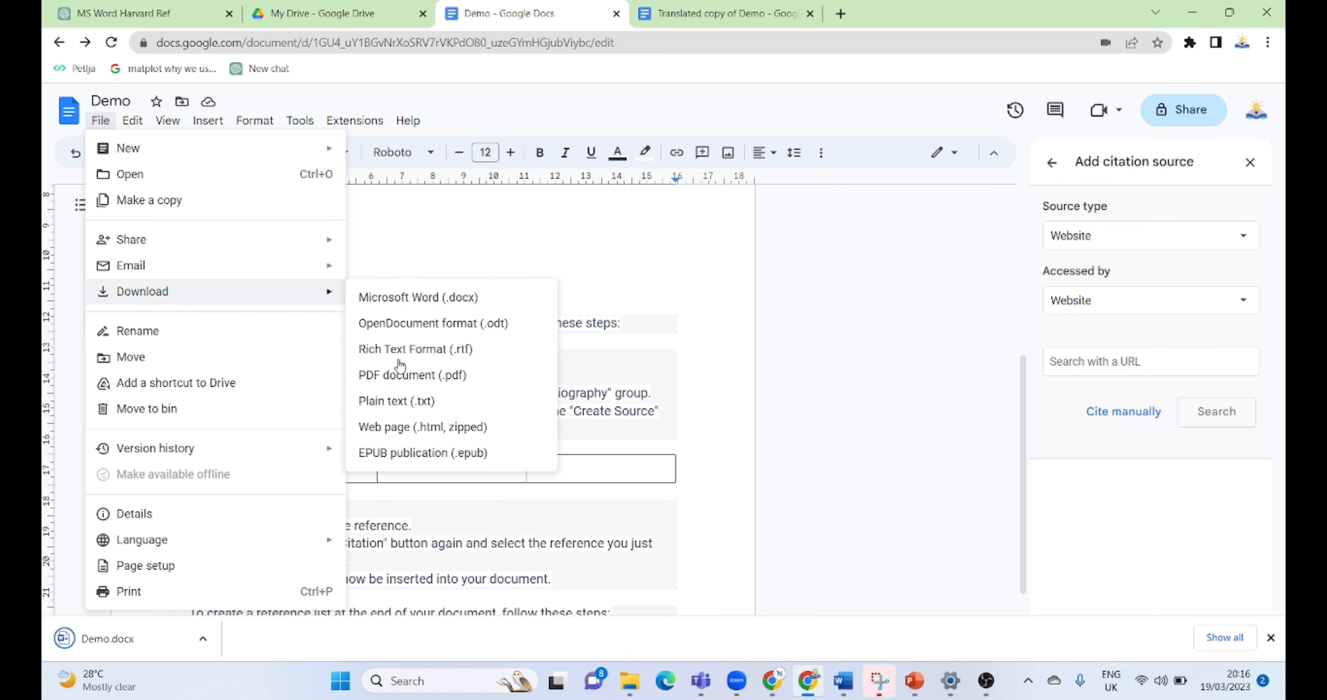
{"action": "left_click", "coordinate": [402, 376]}
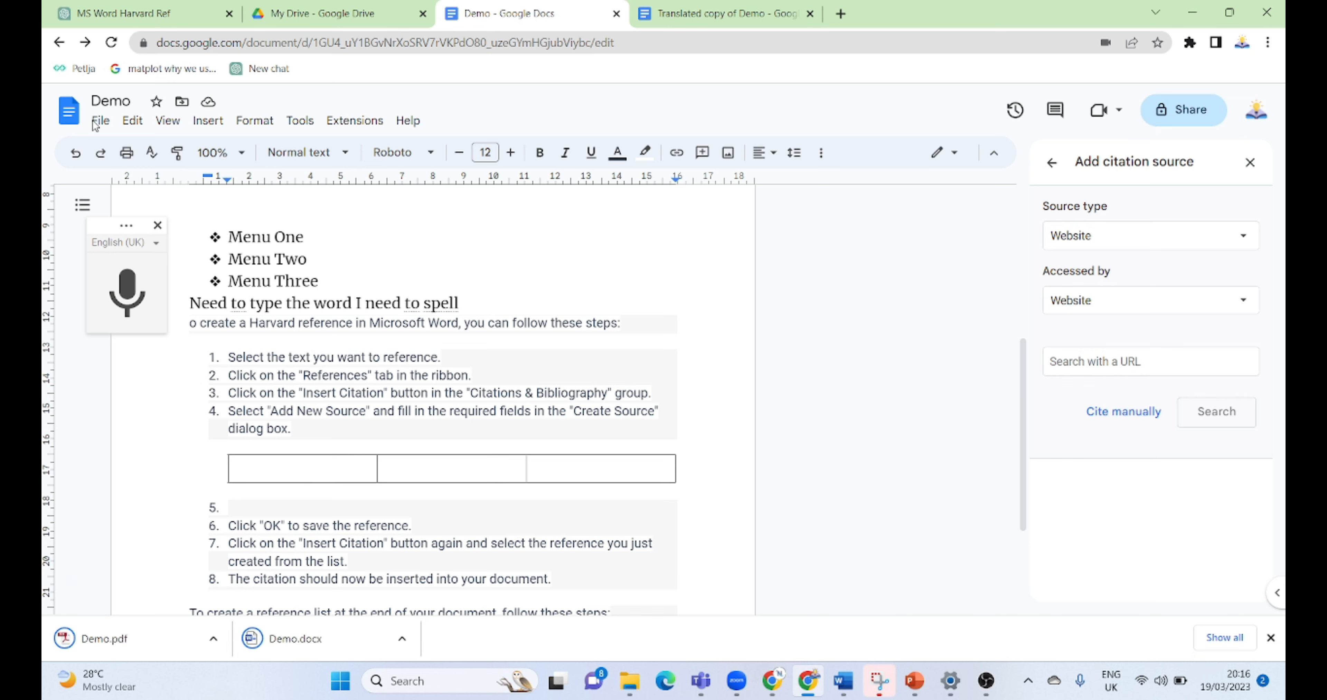
Open the downloaded Demo.pdf and Demo.docx to check their contents, and return to the Demo document in Chrome.
{"action": "left_click", "coordinate": [128, 645]}
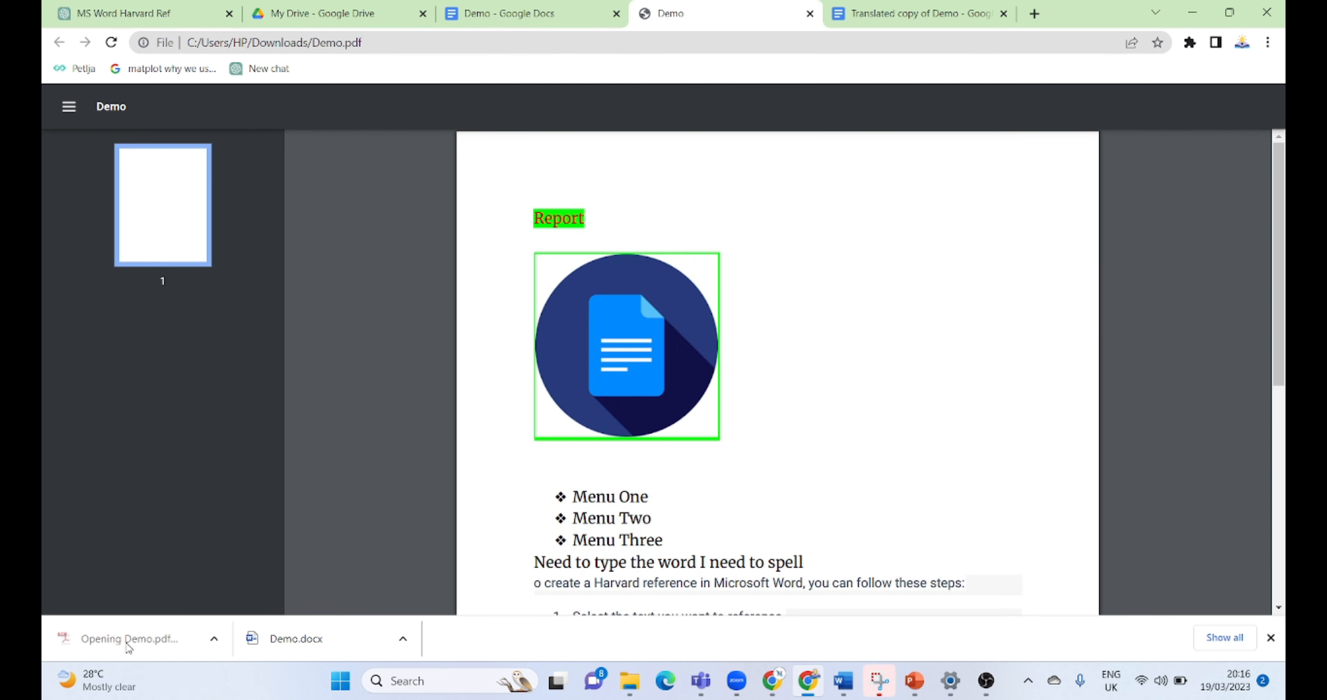
{"action": "scroll", "coordinate": [563, 422], "scroll_direction": "down", "scroll_amount": 5}
{"action": "scroll", "coordinate": [562, 423], "scroll_direction": "down", "scroll_amount": 1}
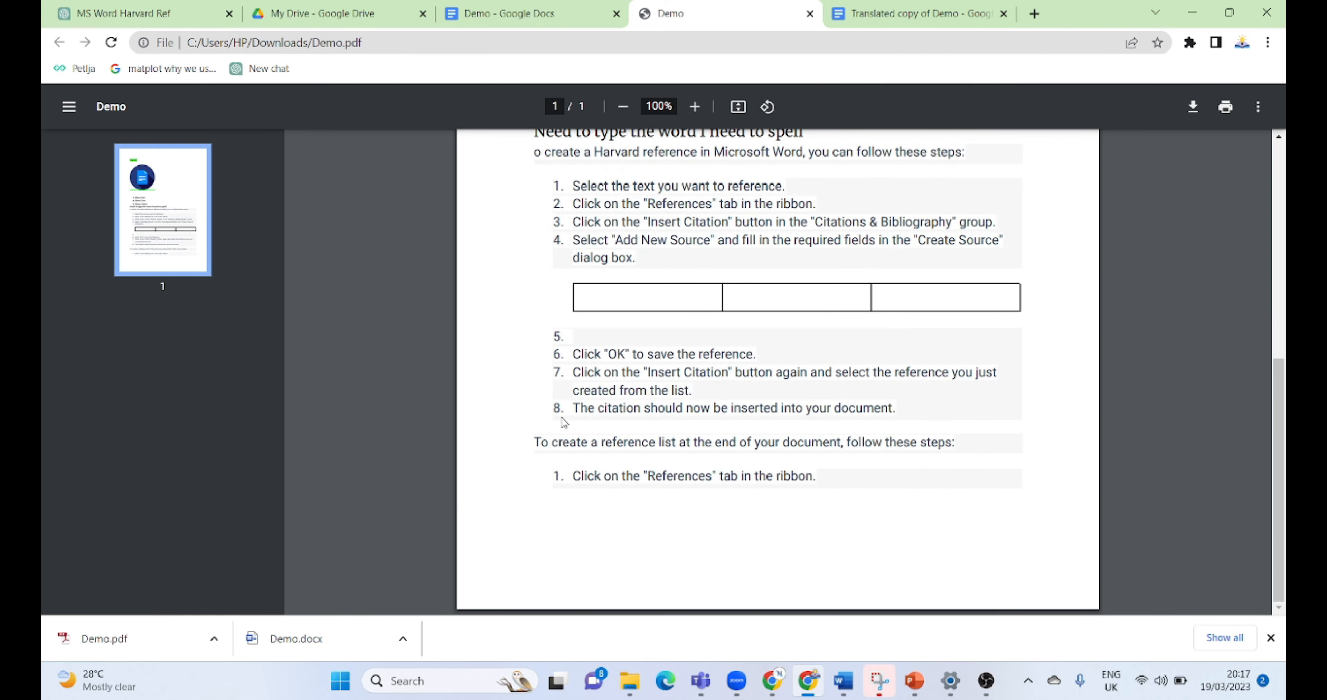
{"action": "left_click", "coordinate": [470, 5]}
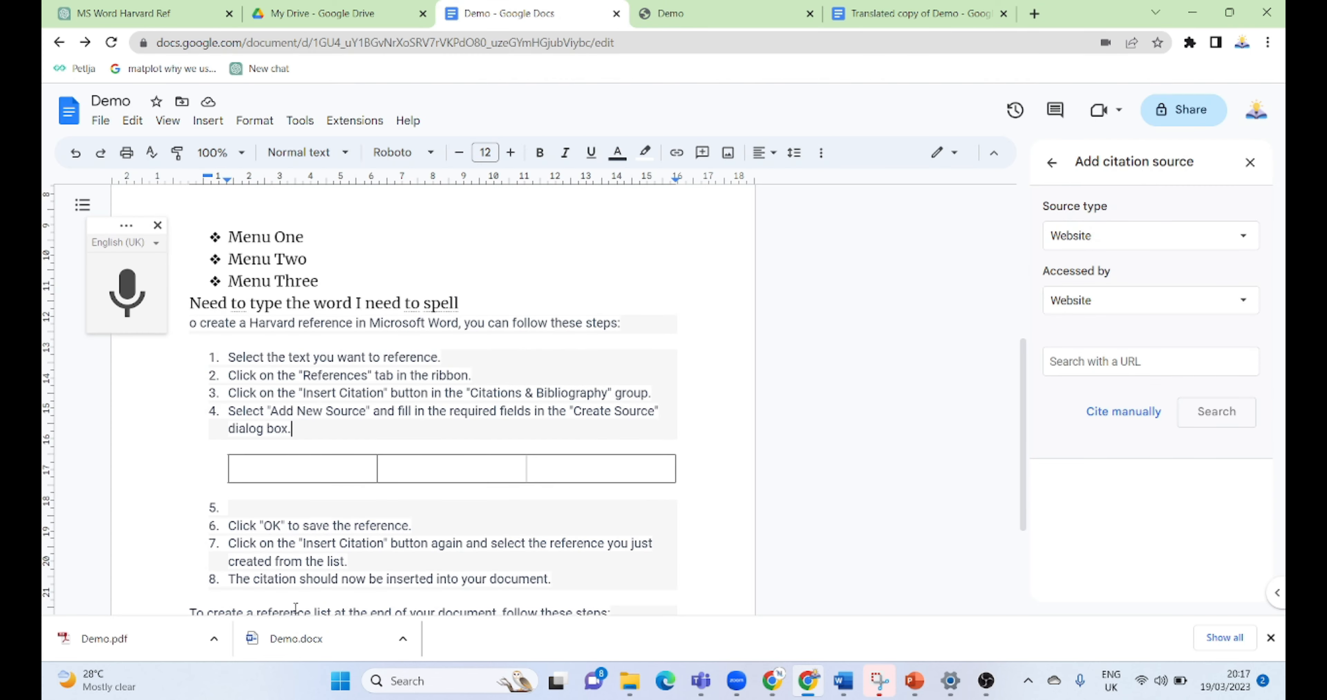
{"action": "left_click", "coordinate": [265, 655]}
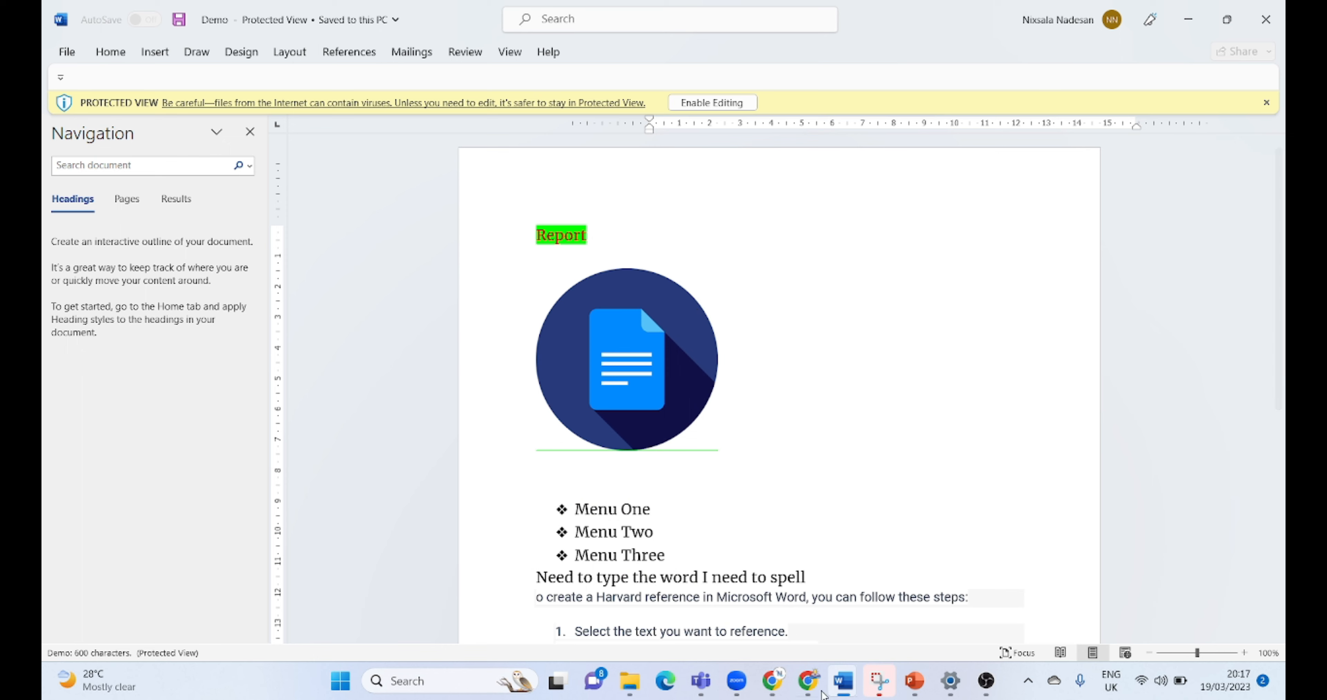
{"action": "left_click", "coordinate": [808, 693]}
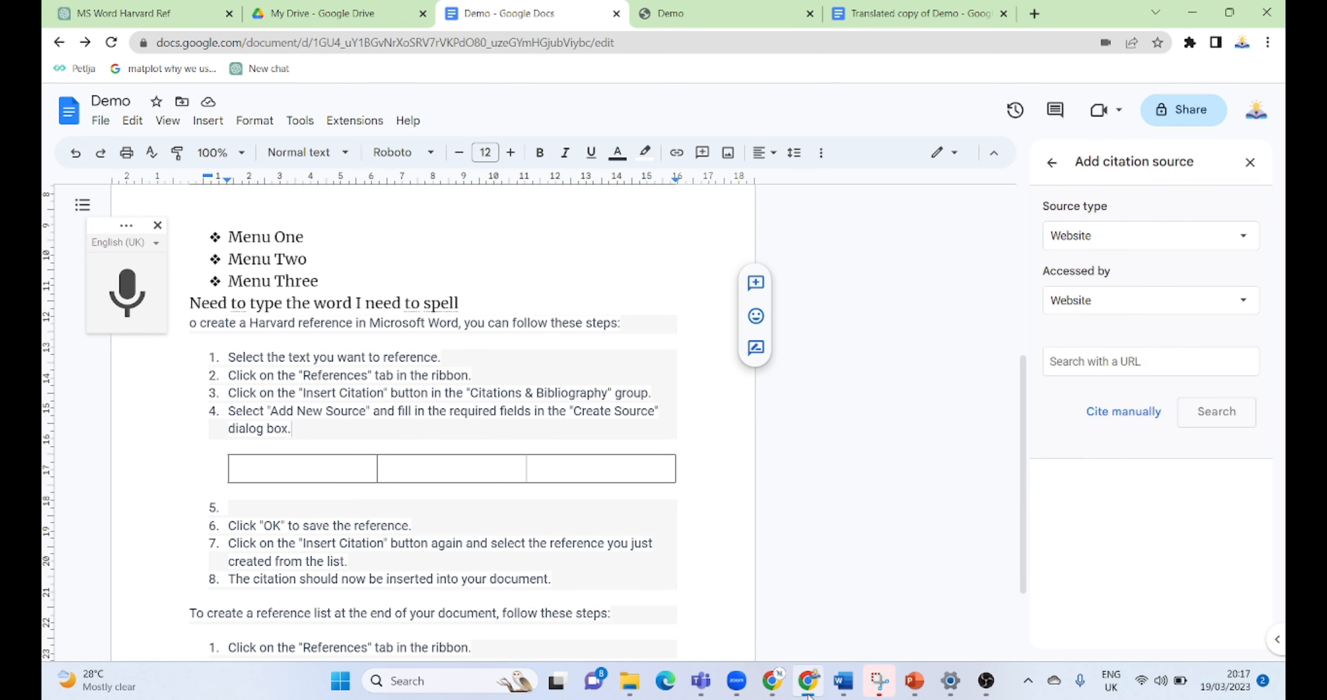
{"action": "scroll", "coordinate": [472, 366], "scroll_direction": "down", "scroll_amount": 3}
{"action": "scroll", "coordinate": [472, 366], "scroll_direction": "down", "scroll_amount": 3}
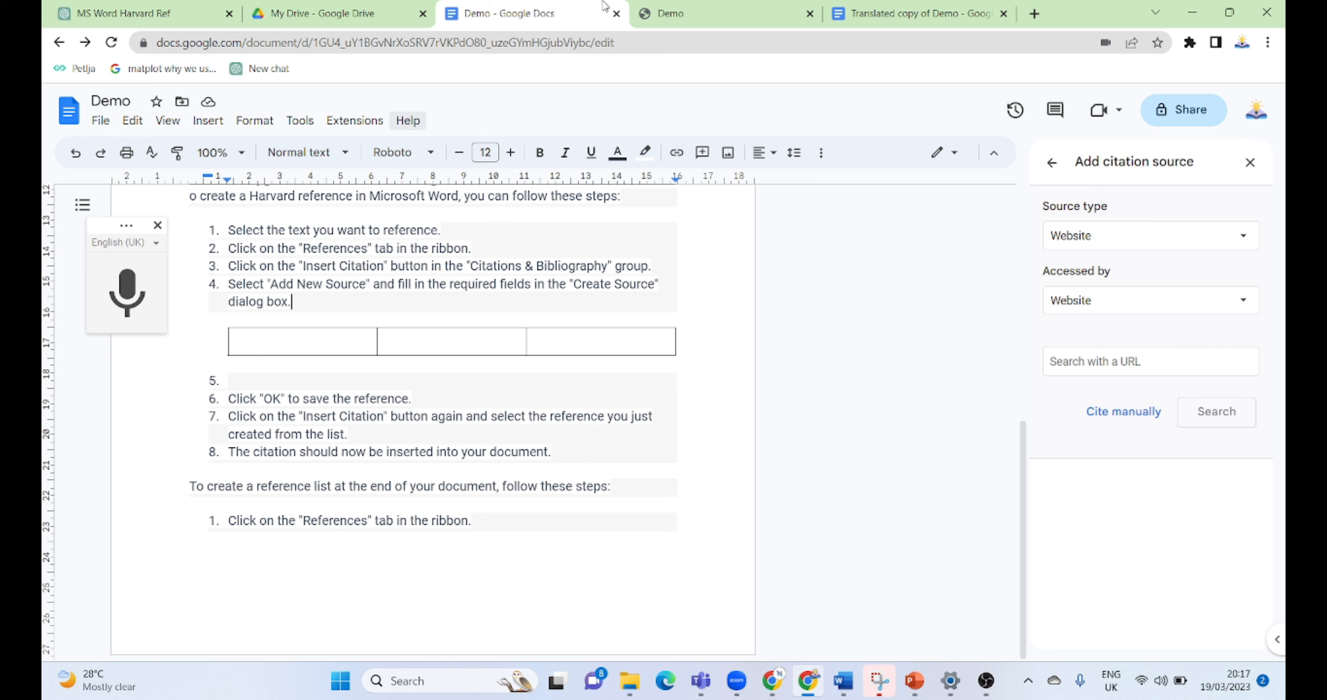
{"action": "left_click", "coordinate": [919, 5]}
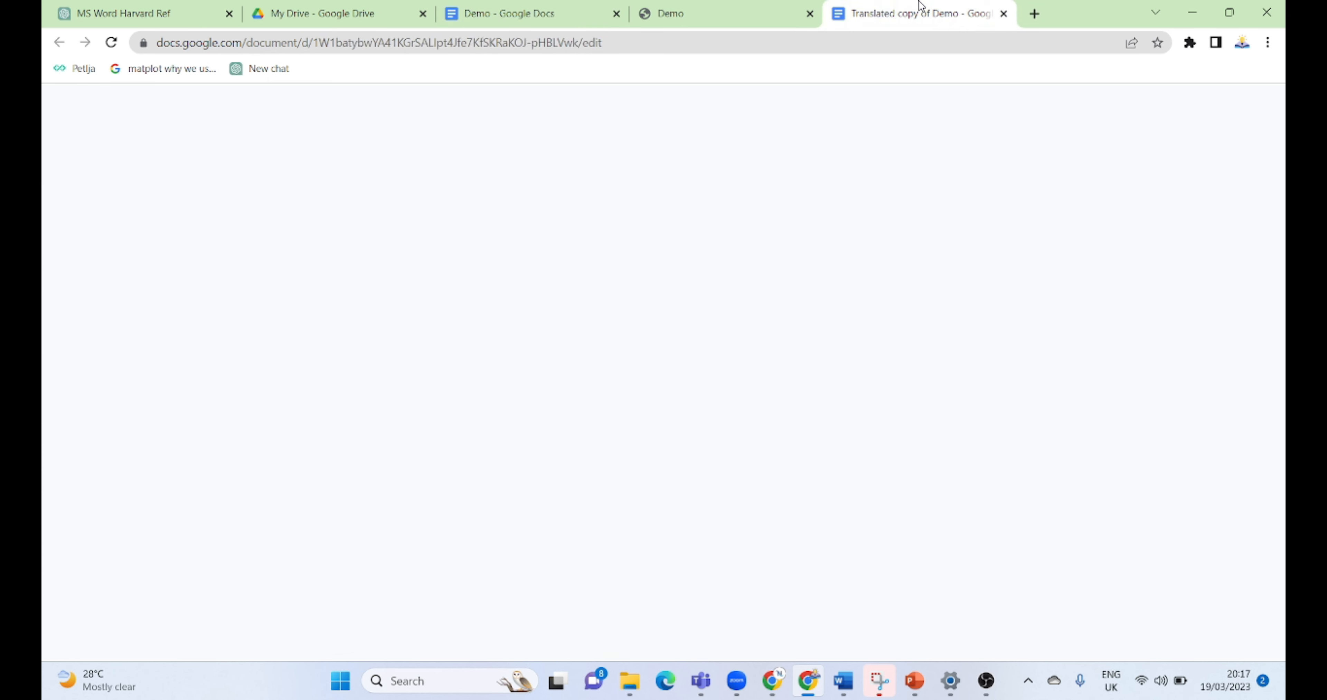
{"action": "left_click", "coordinate": [738, 6]}
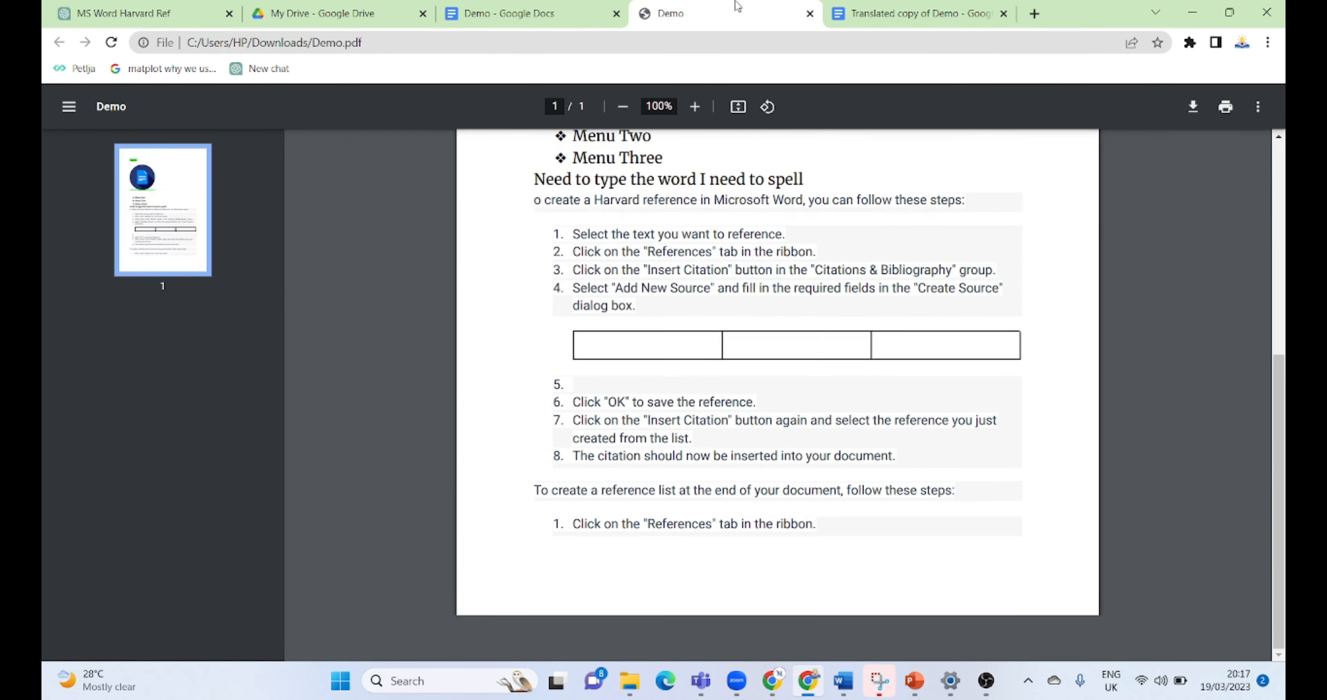
{"action": "left_click", "coordinate": [534, 8]}
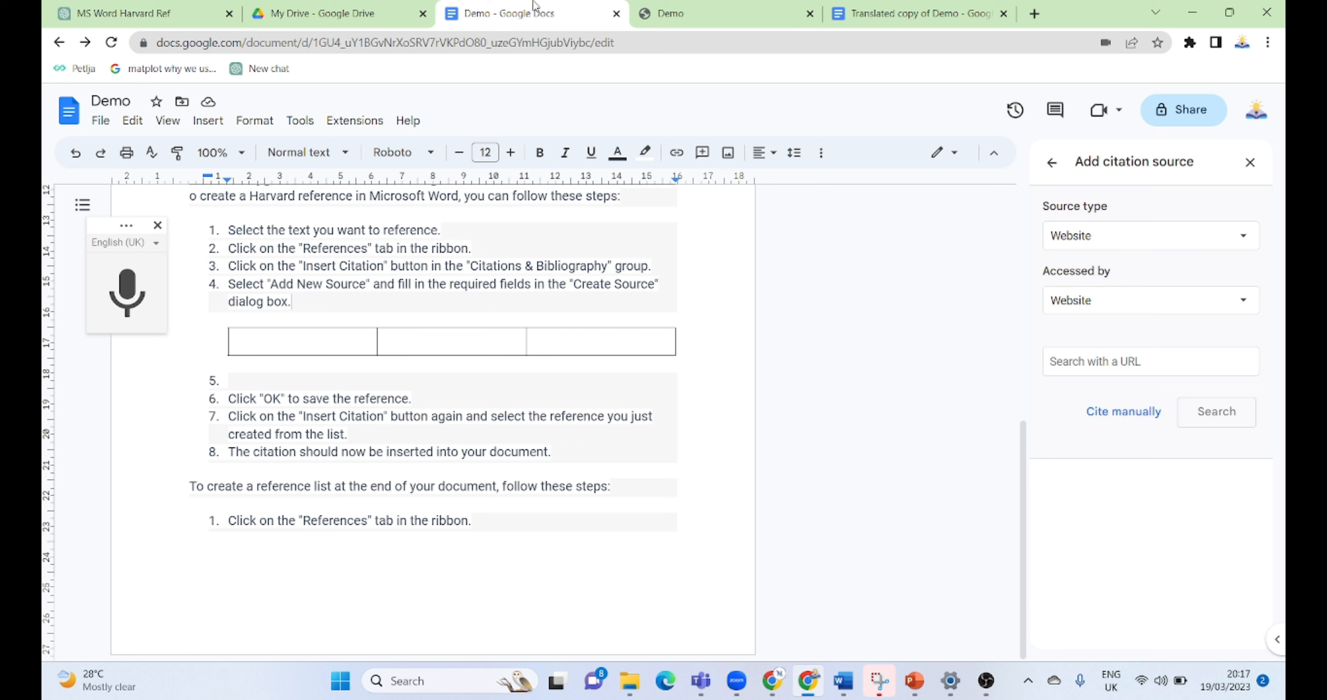
Print all pages of the document in color with Microsoft Print to PDF as the destination.
{"action": "left_click", "coordinate": [101, 124]}
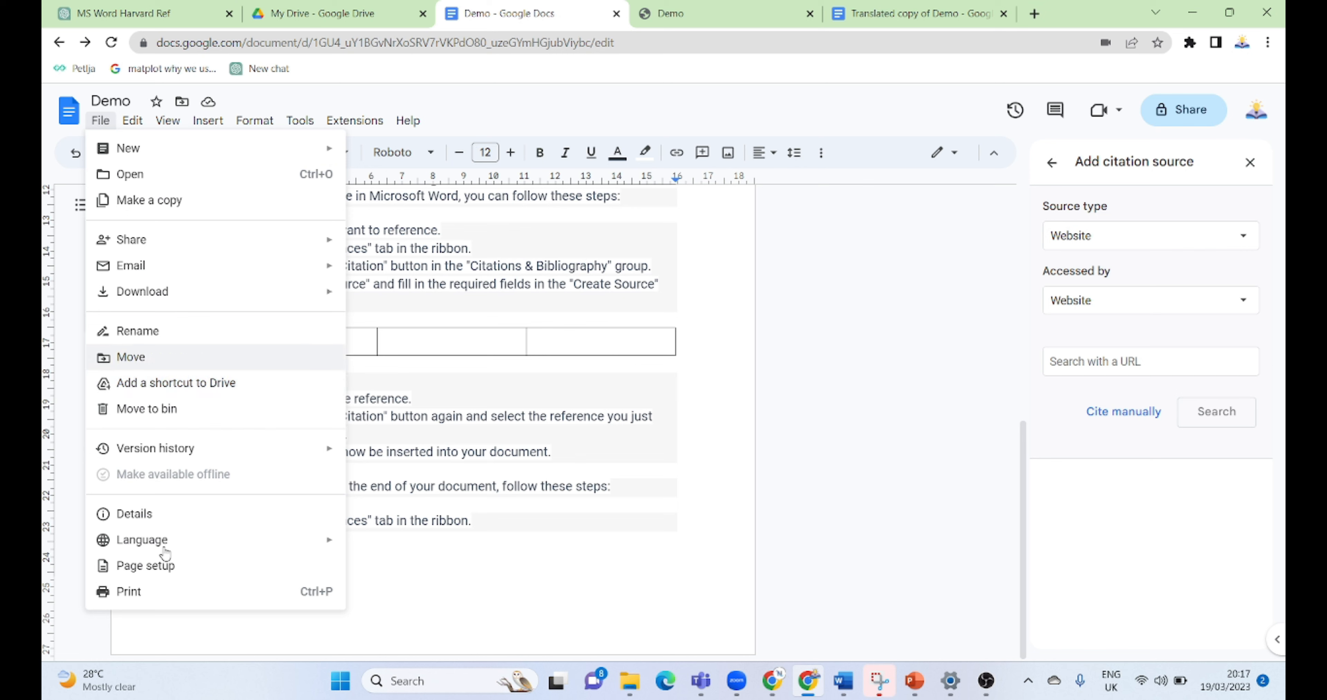
{"action": "mouse_move", "coordinate": [206, 552]}
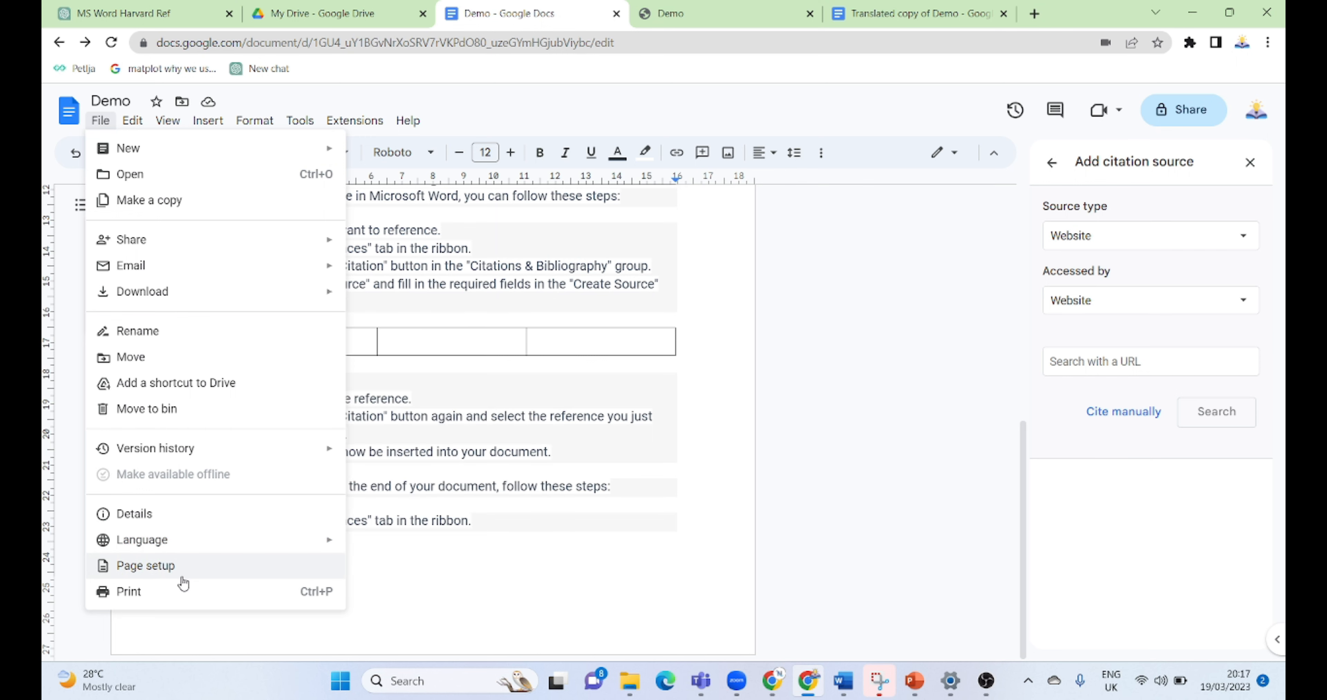
{"action": "left_click", "coordinate": [152, 595]}
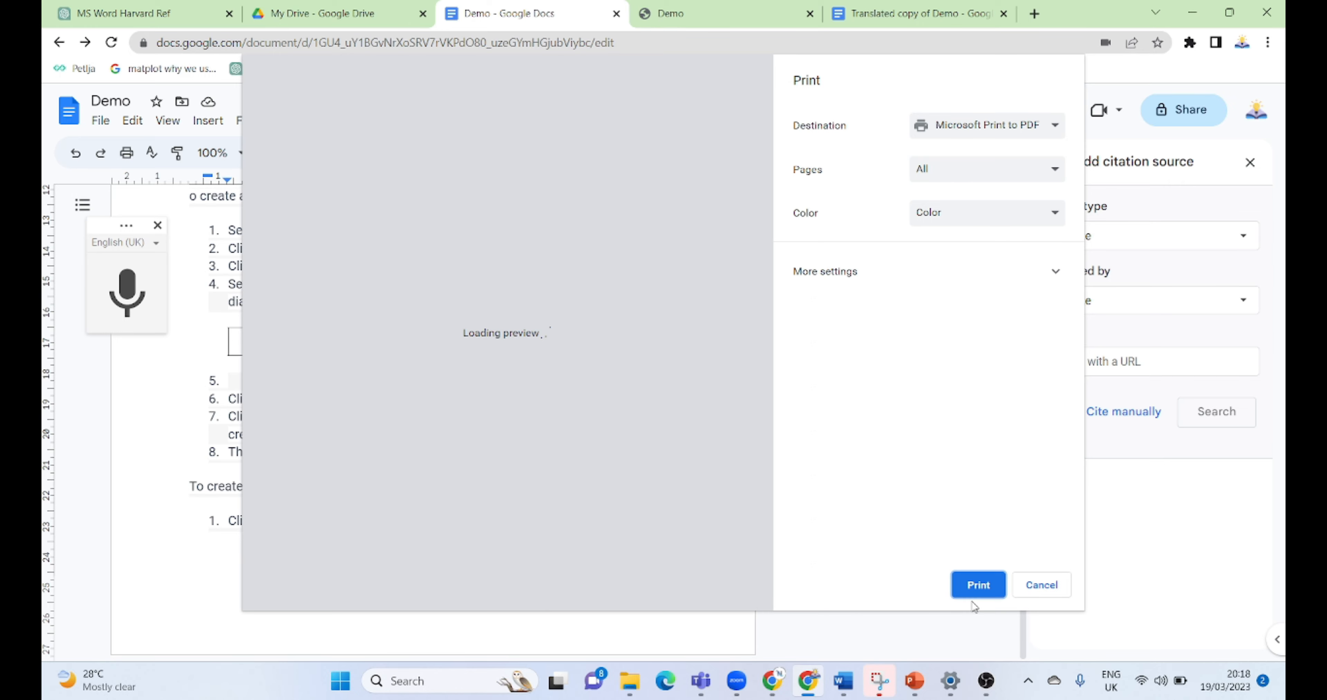
{"action": "left_click", "coordinate": [974, 589]}
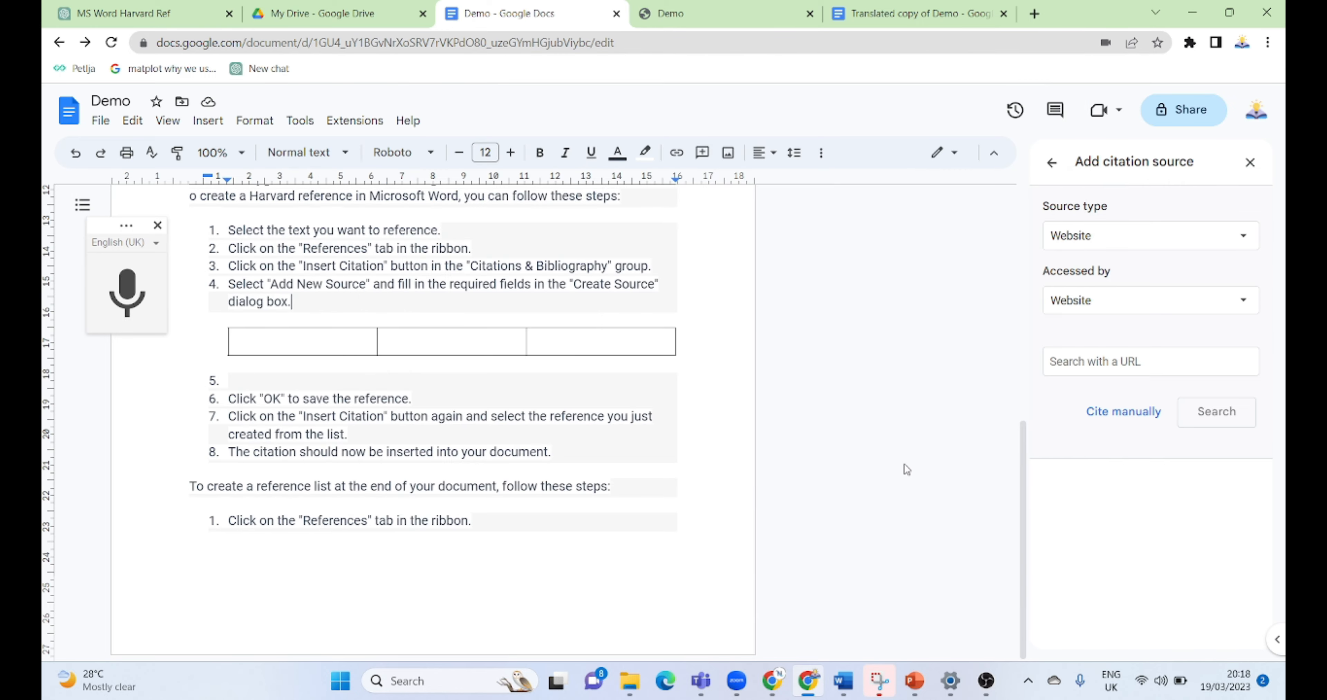